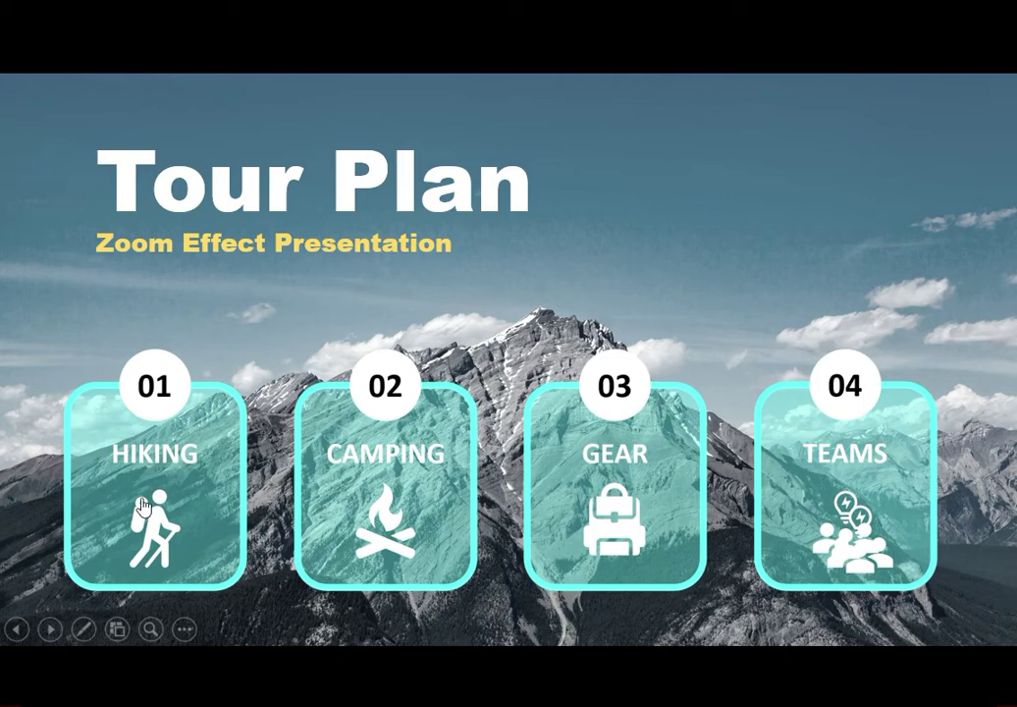
Step: In the slideshow, zoom into the Hiking, Camping, Gear and Teams cards and back, then exit with Esc
{"action": "left_click", "coordinate": [145, 503]}
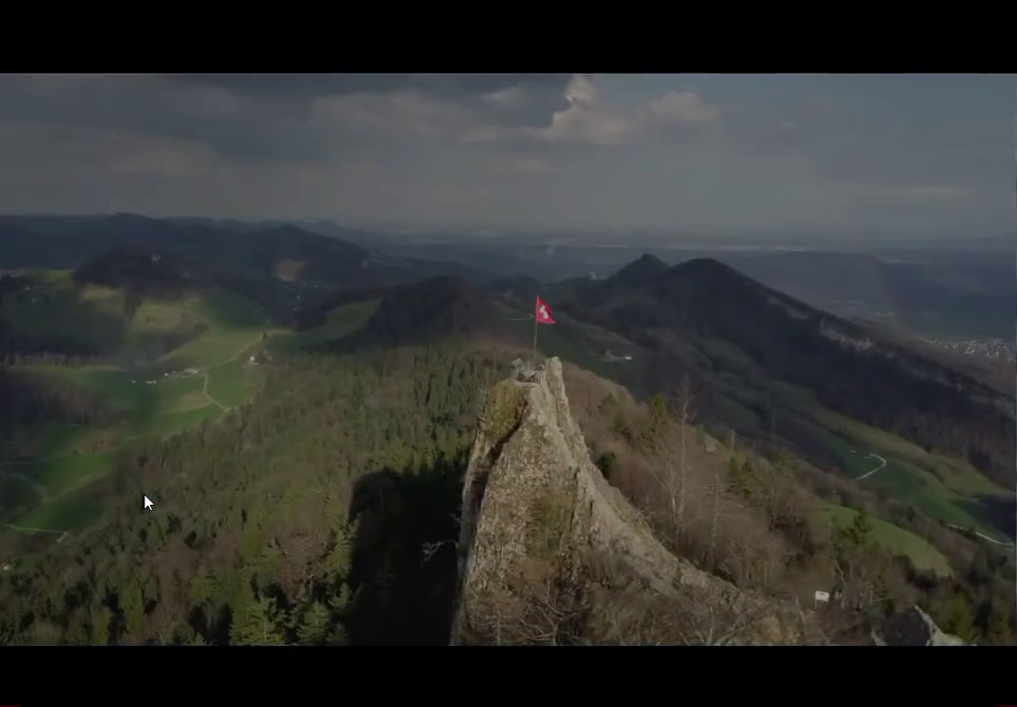
{"action": "left_click", "coordinate": [154, 500]}
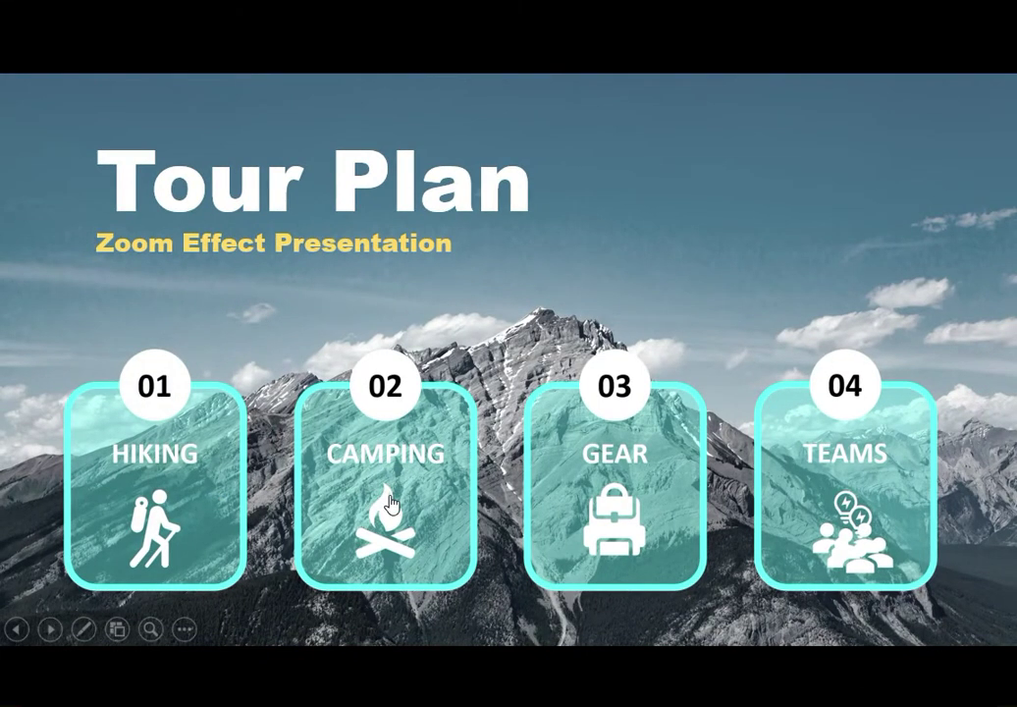
{"action": "left_click", "coordinate": [390, 501]}
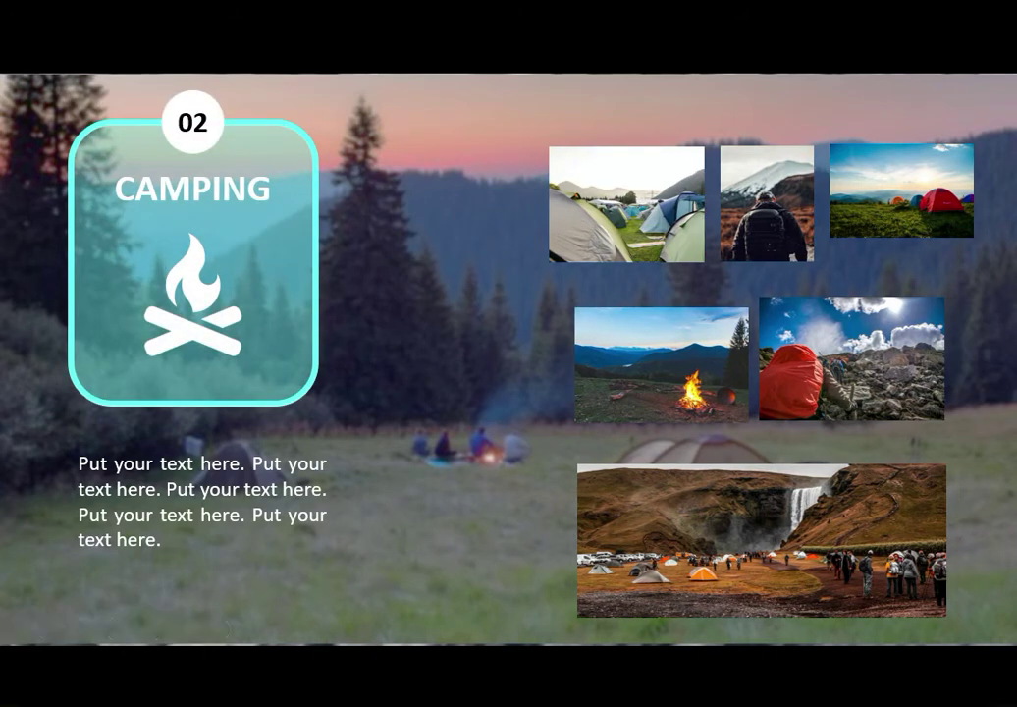
{"action": "left_click", "coordinate": [436, 536]}
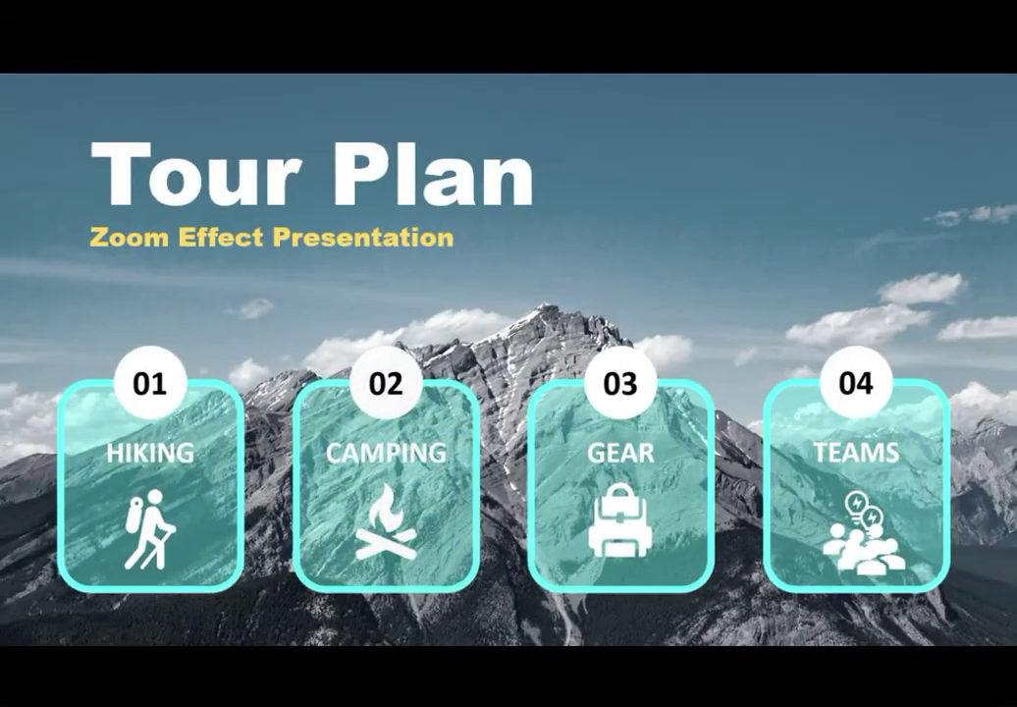
{"action": "left_click", "coordinate": [646, 496]}
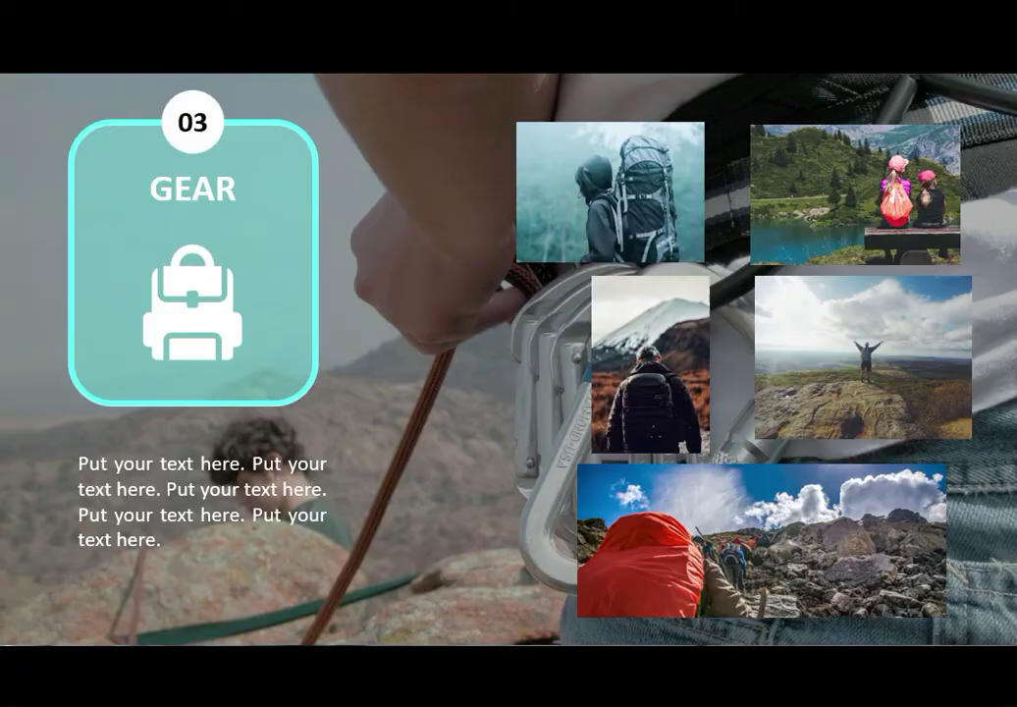
{"action": "left_click", "coordinate": [520, 398]}
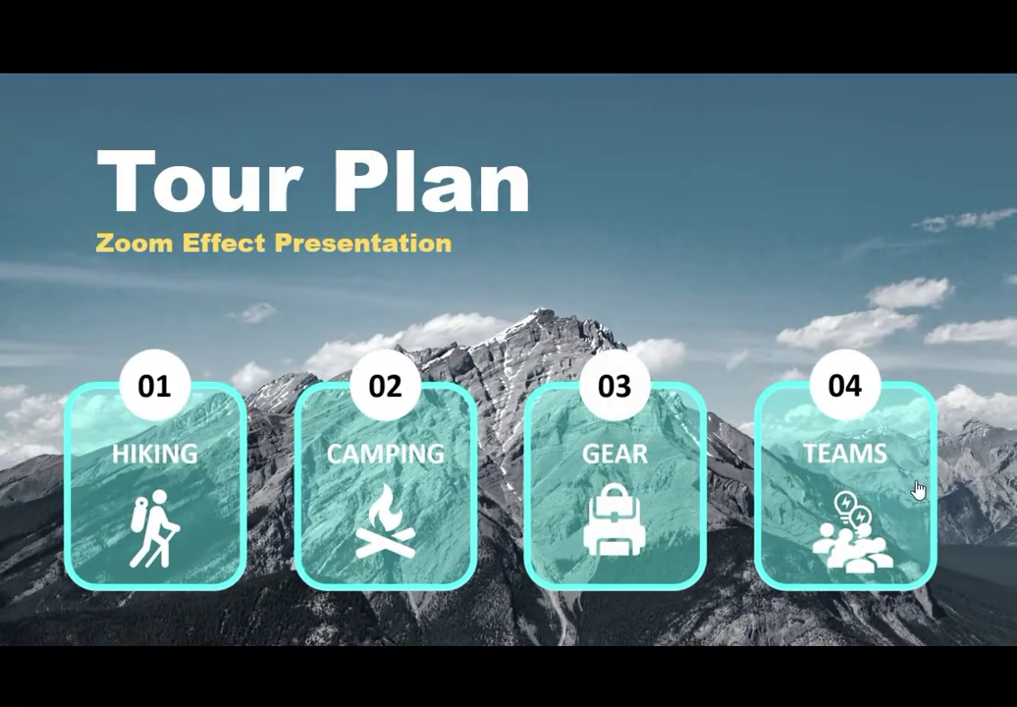
{"action": "left_click", "coordinate": [867, 511]}
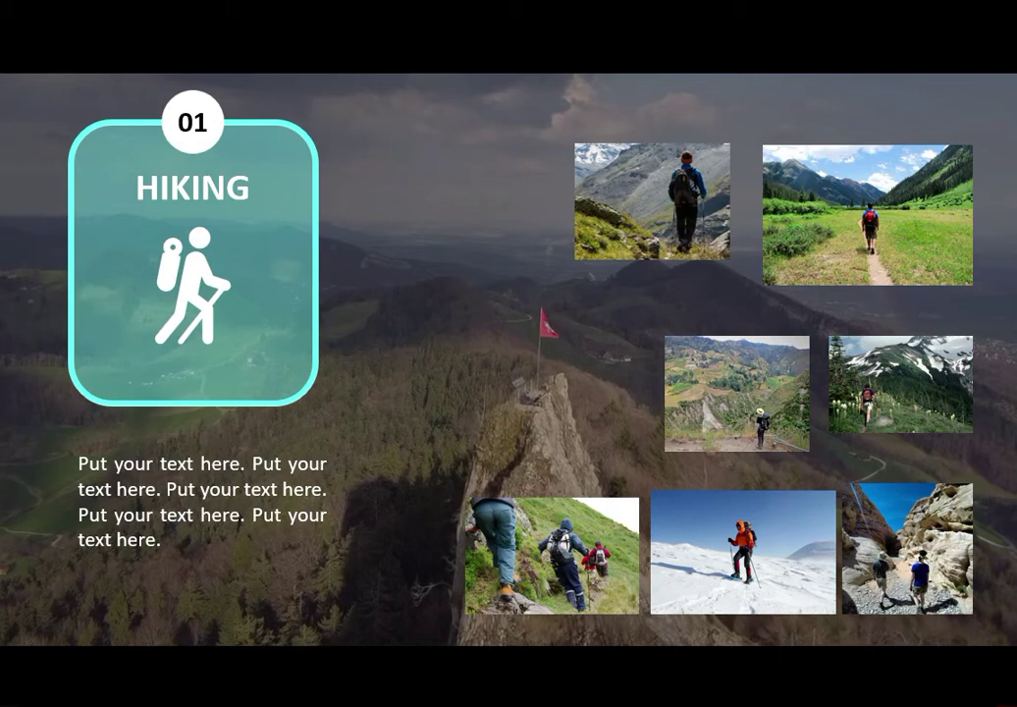
{"action": "key", "text": "Escape"}
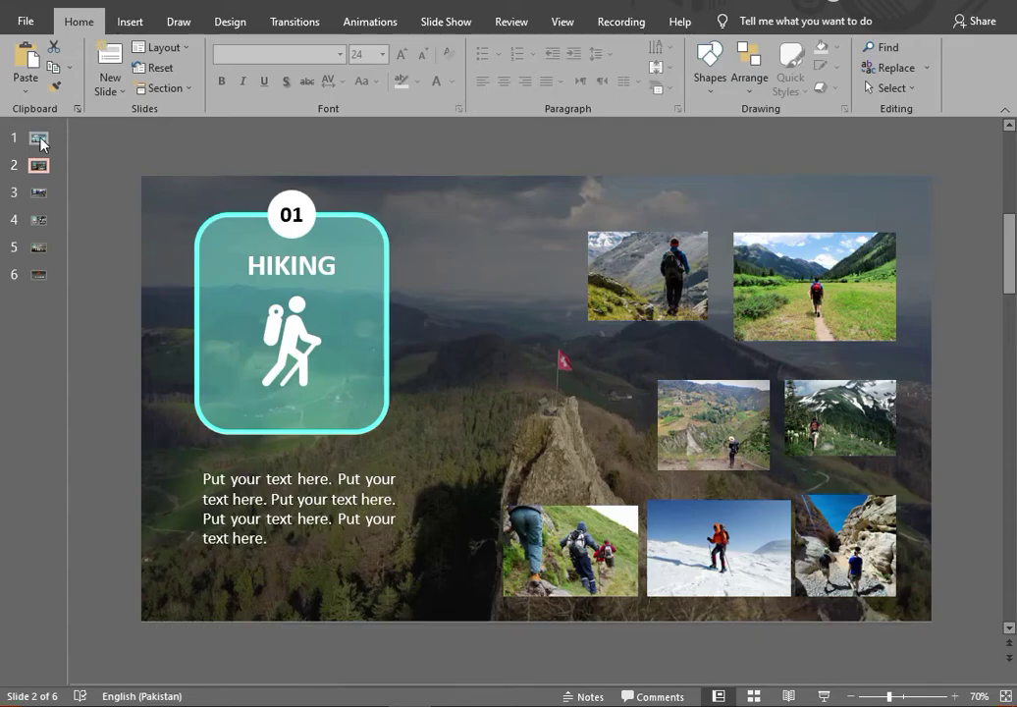
Step: Review slides 1 through 6 in the thumbnail pane, ending on the Tour Plan slide
{"action": "left_click", "coordinate": [38, 138]}
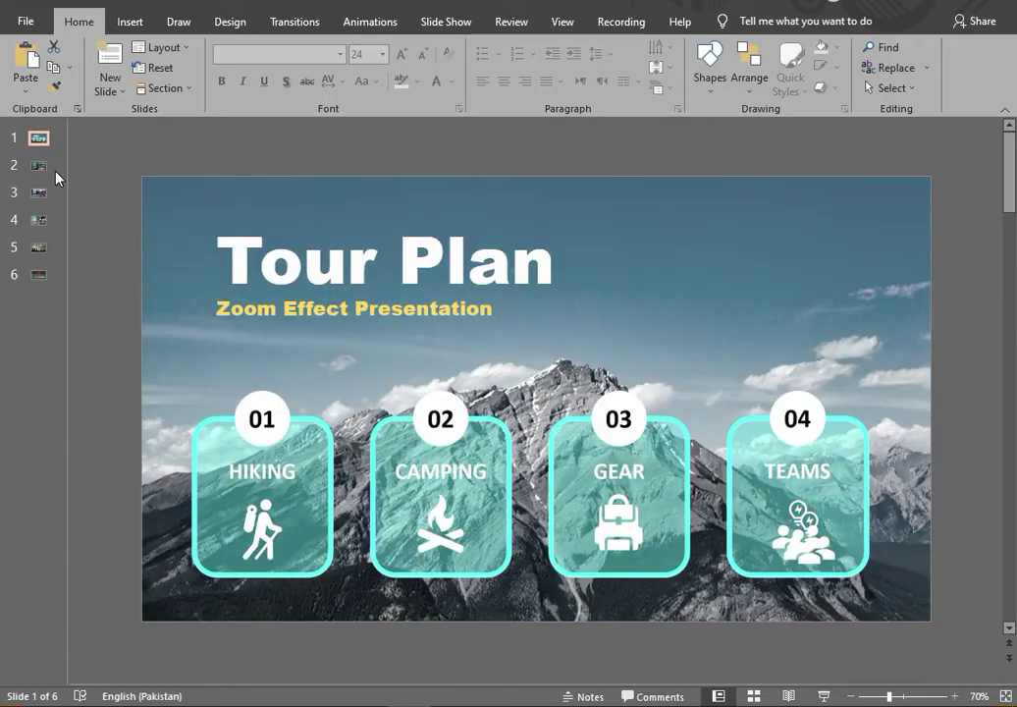
{"action": "left_click", "coordinate": [38, 165]}
{"action": "left_click", "coordinate": [39, 194]}
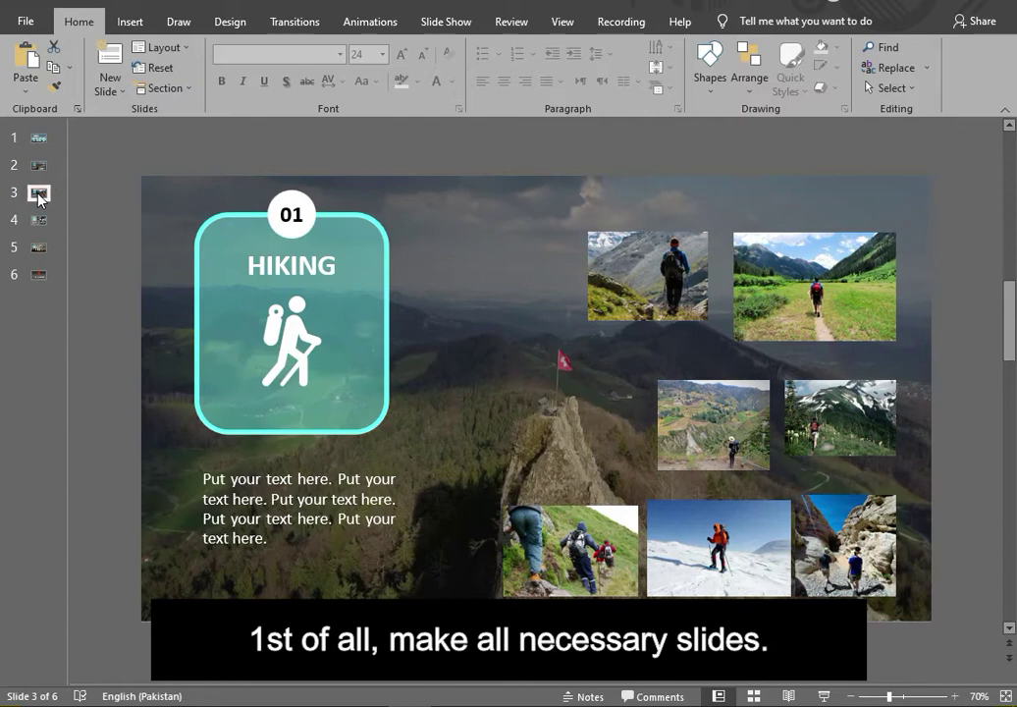
{"action": "left_click", "coordinate": [39, 222]}
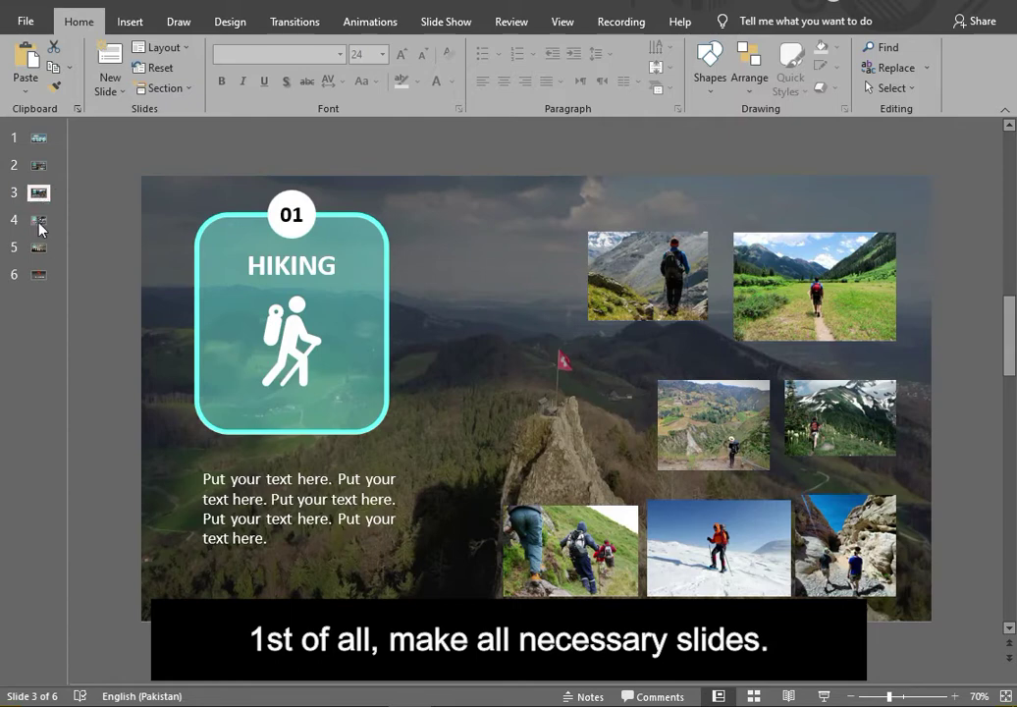
{"action": "left_click", "coordinate": [40, 251]}
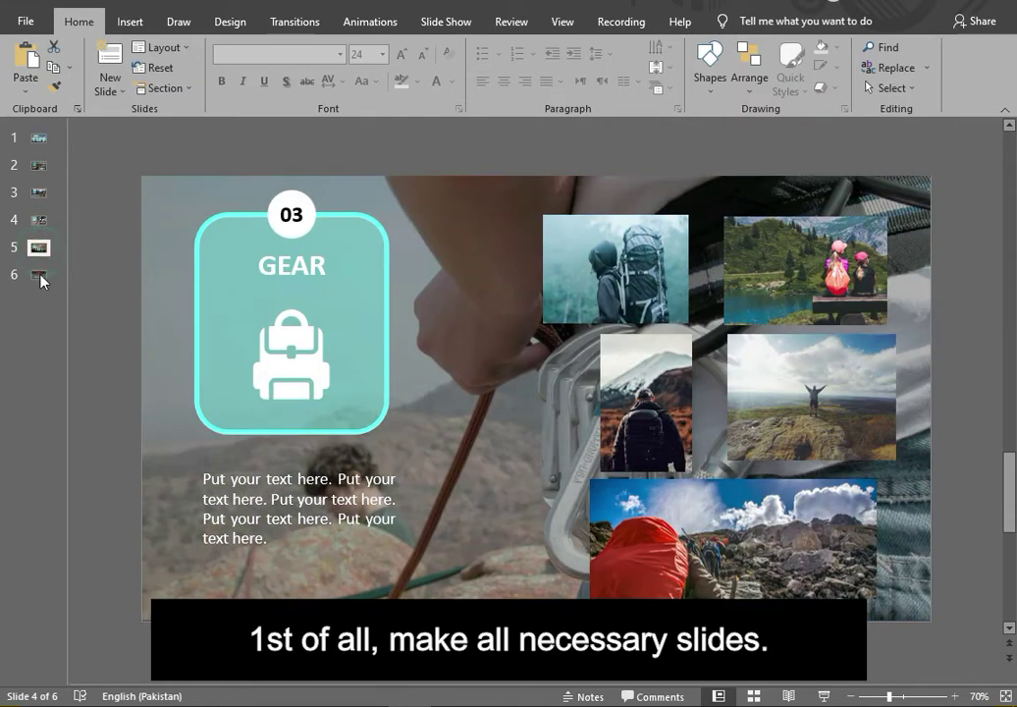
{"action": "left_click", "coordinate": [39, 277]}
{"action": "left_click", "coordinate": [39, 165]}
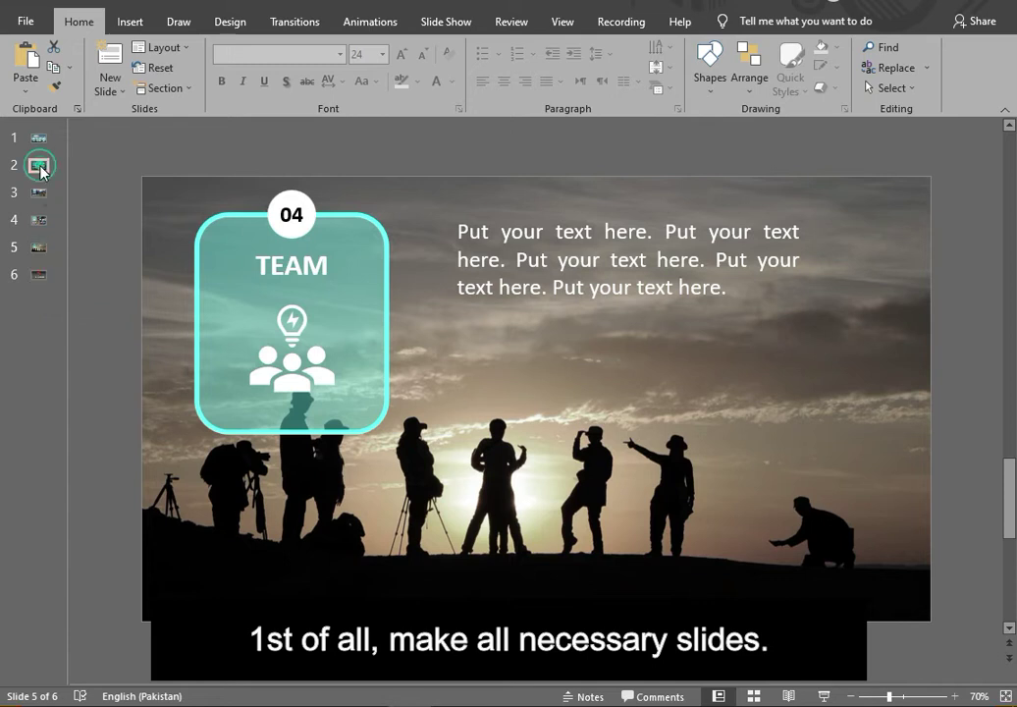
{"action": "left_click", "coordinate": [39, 138]}
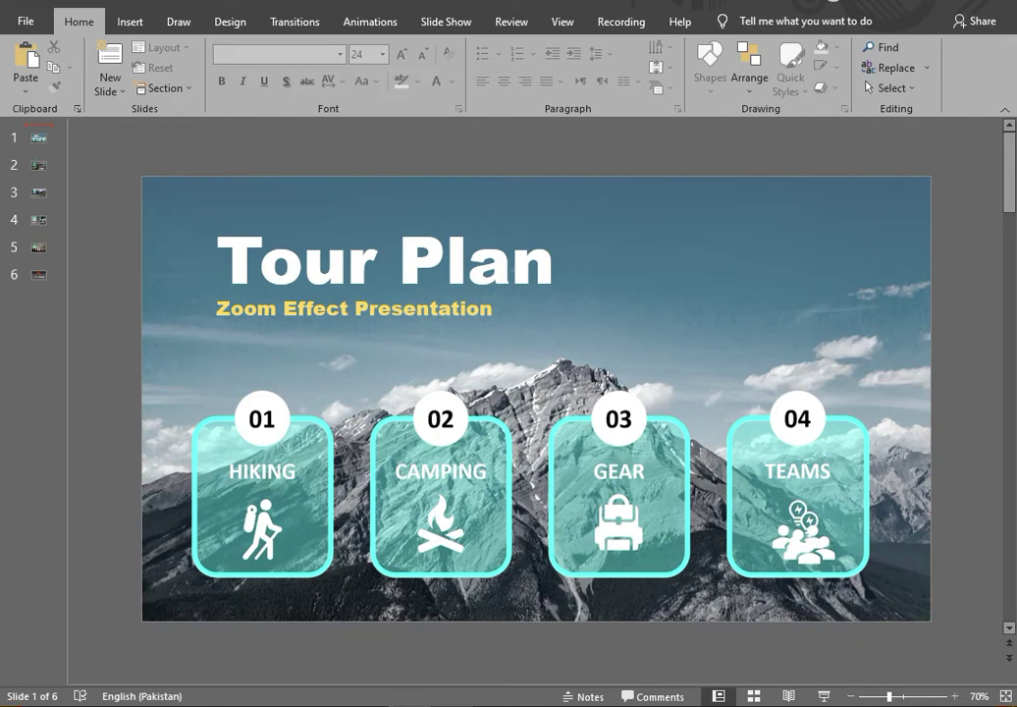
{"action": "left_click", "coordinate": [40, 139]}
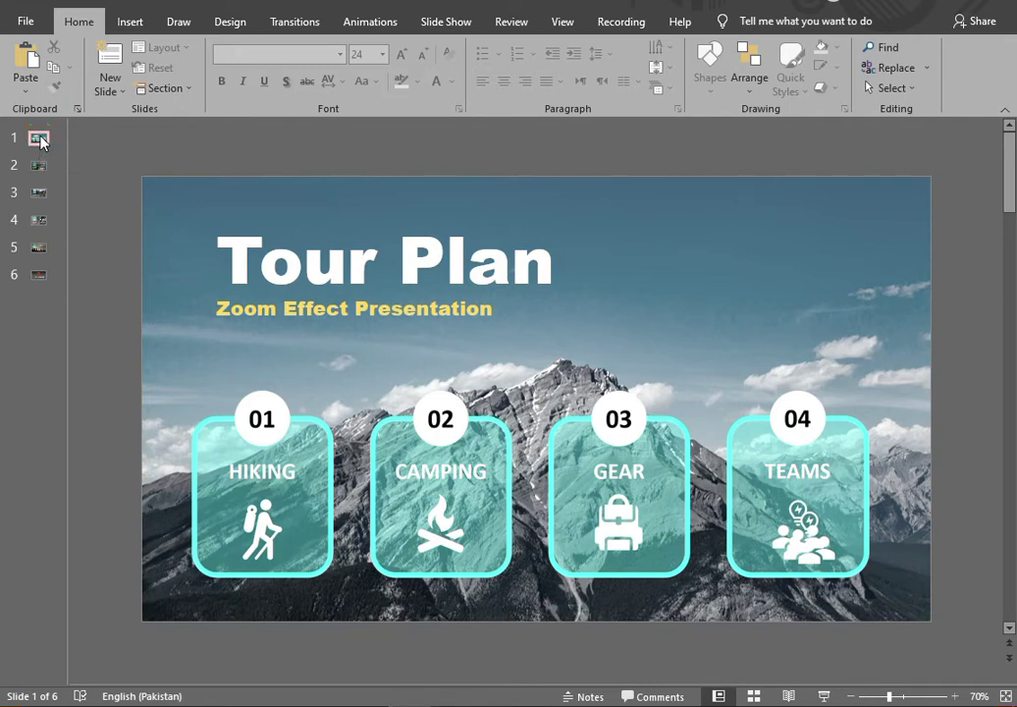
Step: Add a blank slide after Tour Plan and search Online Pictures for mountains
{"action": "left_click", "coordinate": [110, 84]}
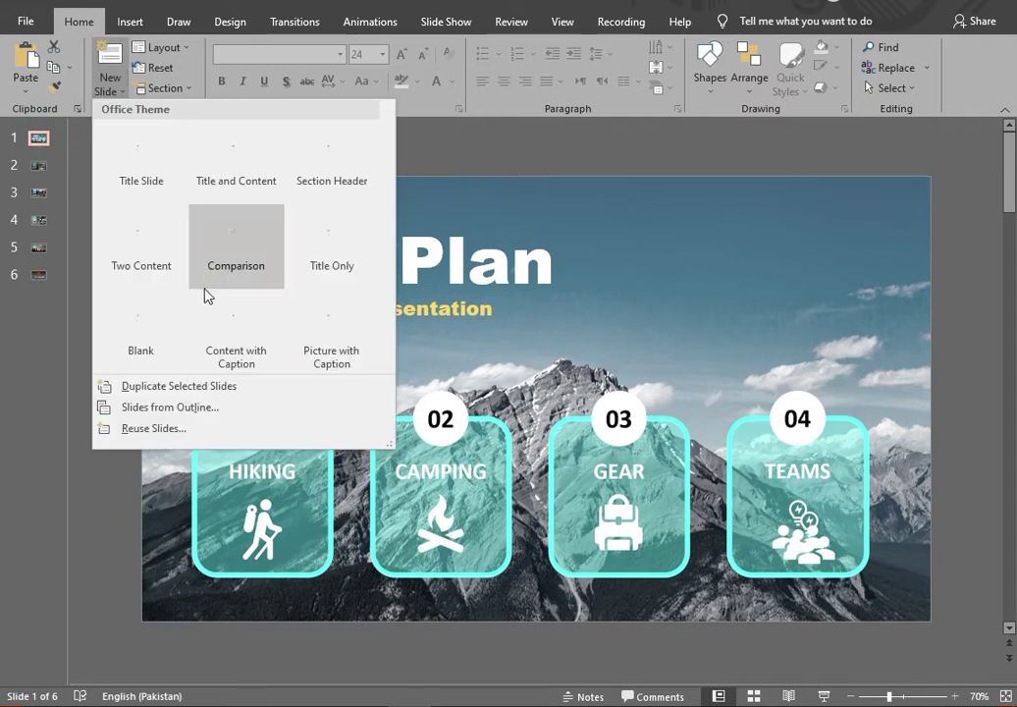
{"action": "left_click", "coordinate": [151, 314]}
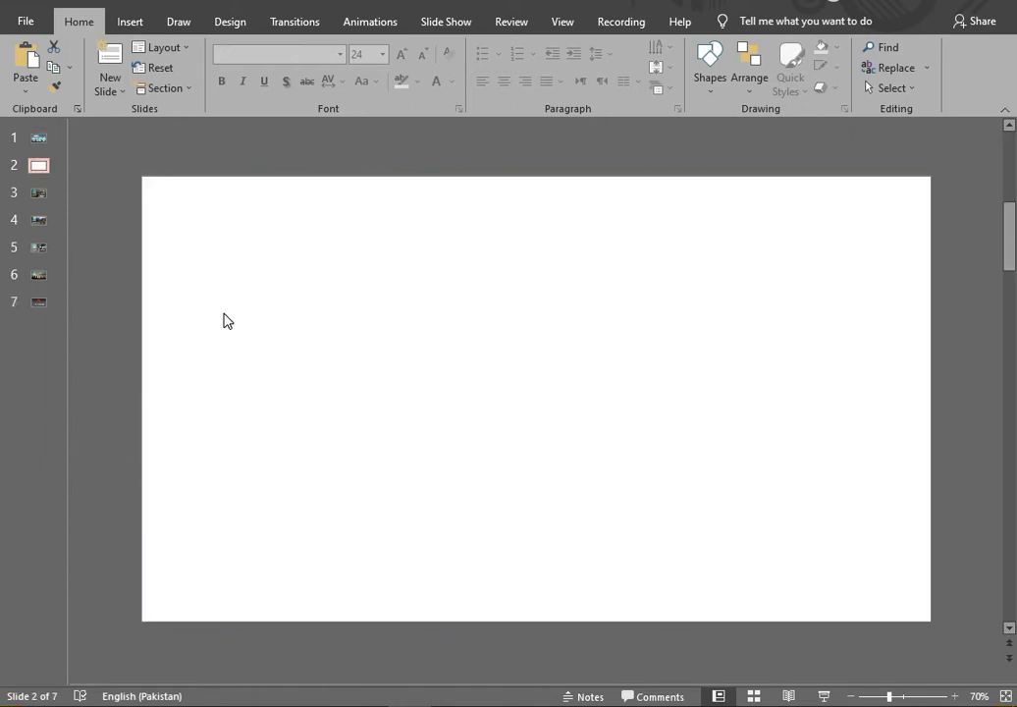
{"action": "left_click", "coordinate": [134, 22]}
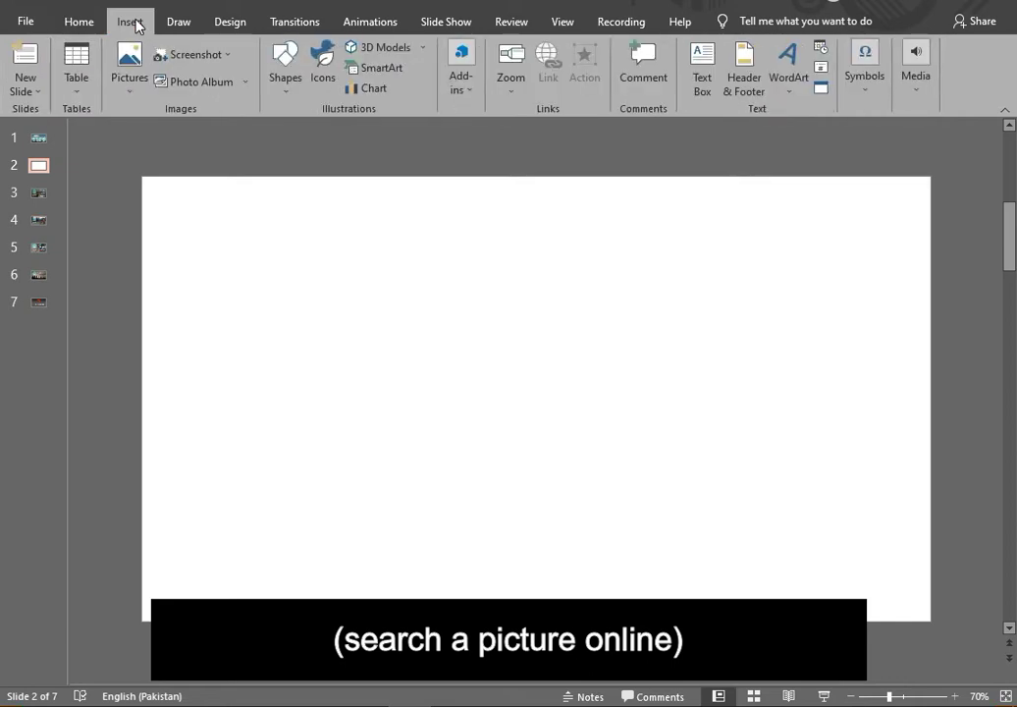
{"action": "left_click", "coordinate": [129, 90]}
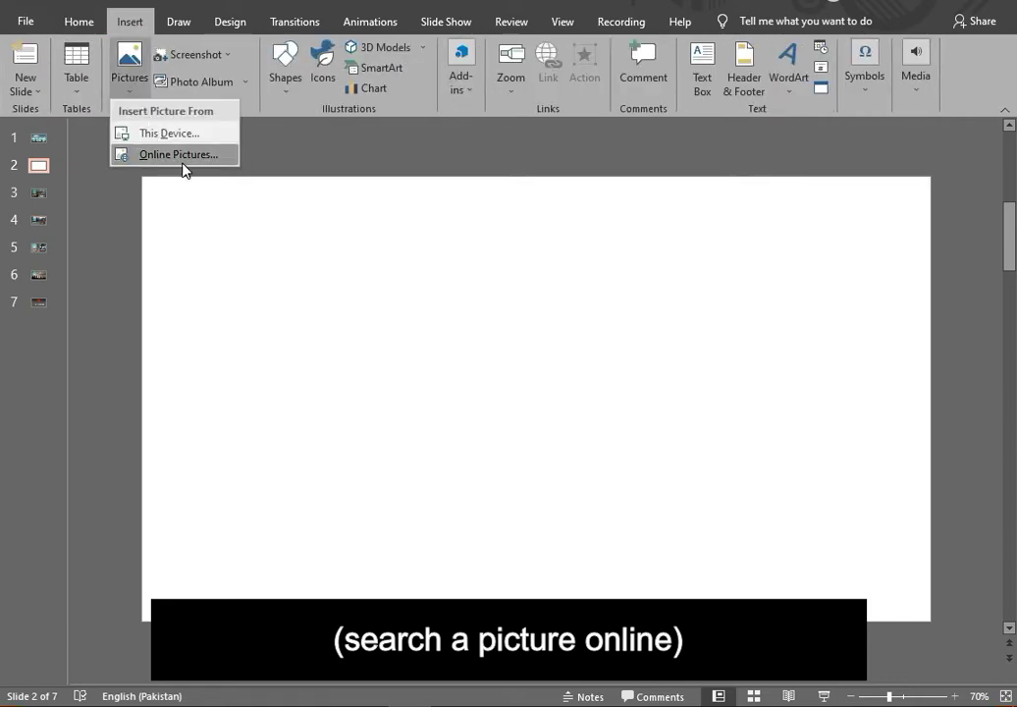
{"action": "left_click", "coordinate": [184, 157]}
{"action": "type", "text": "mountsin"}
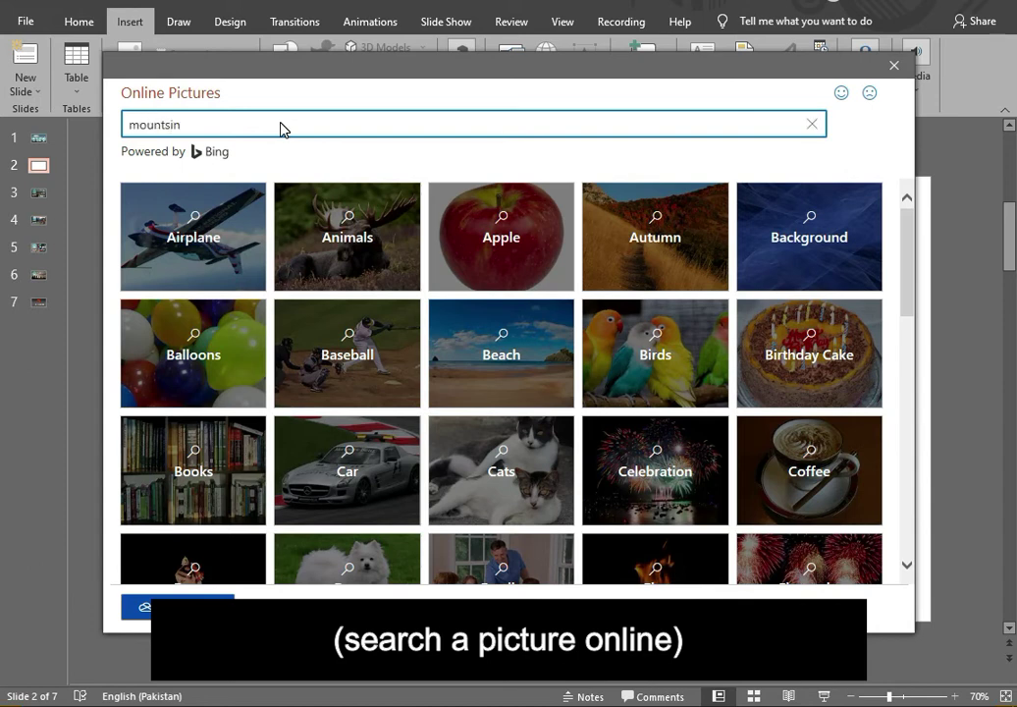
{"action": "key", "text": "Return"}
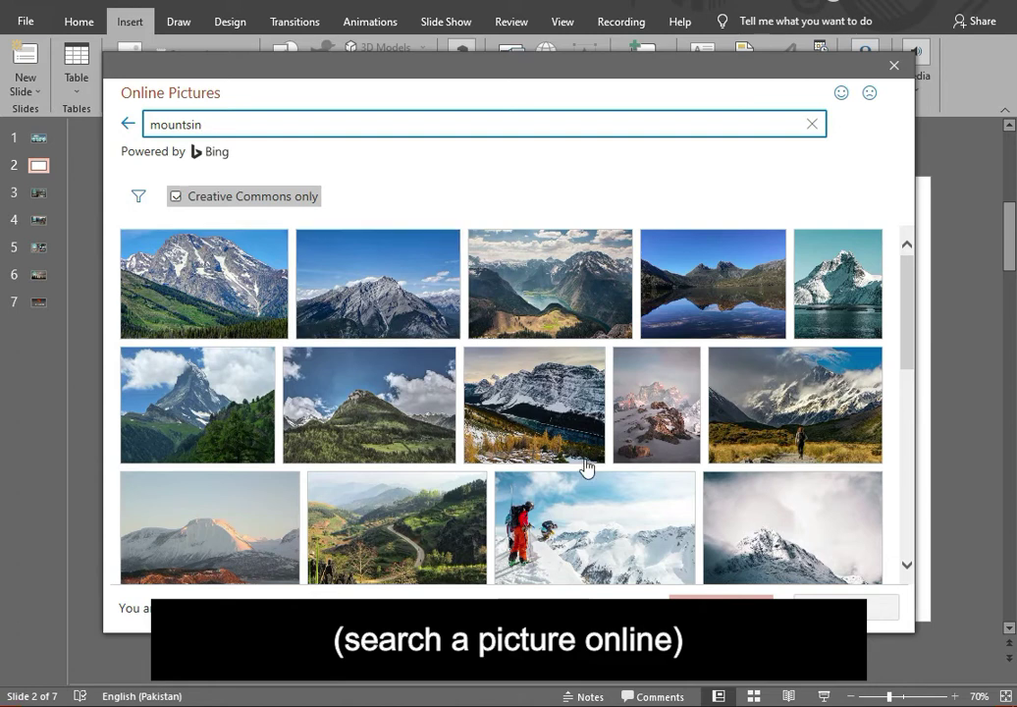
Step: Pick the snowy mountain photo with a hiker from the search results
{"action": "scroll", "coordinate": [581, 470], "scroll_direction": "down", "scroll_amount": 1}
{"action": "scroll", "coordinate": [392, 432], "scroll_direction": "down", "scroll_amount": 2}
{"action": "scroll", "coordinate": [609, 420], "scroll_direction": "down", "scroll_amount": 1}
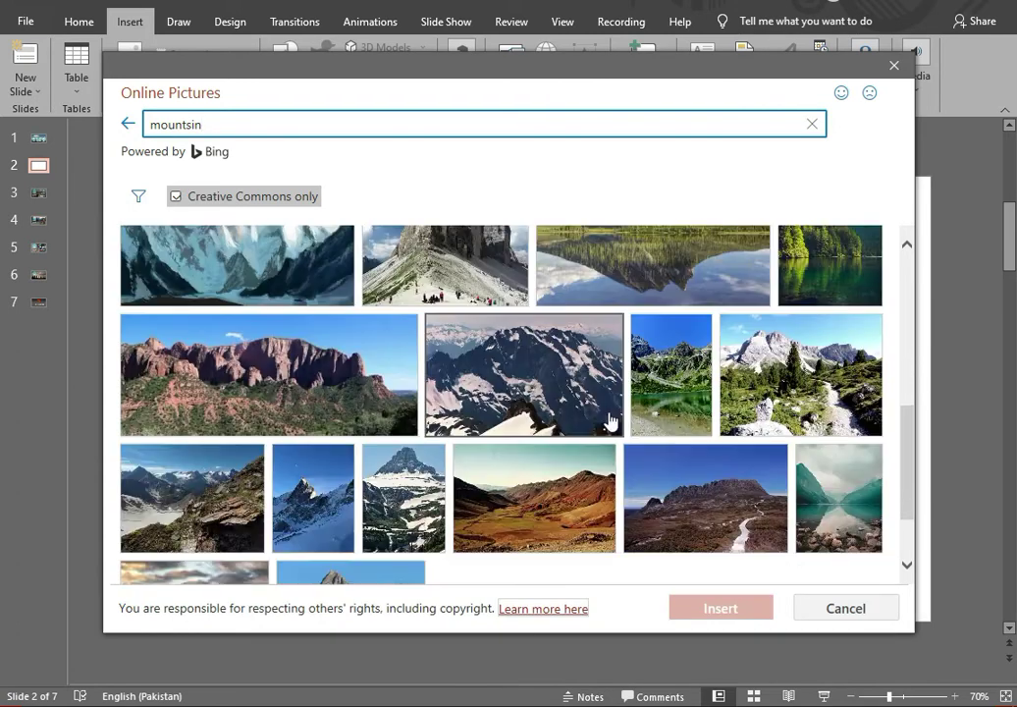
{"action": "scroll", "coordinate": [724, 437], "scroll_direction": "down", "scroll_amount": 1}
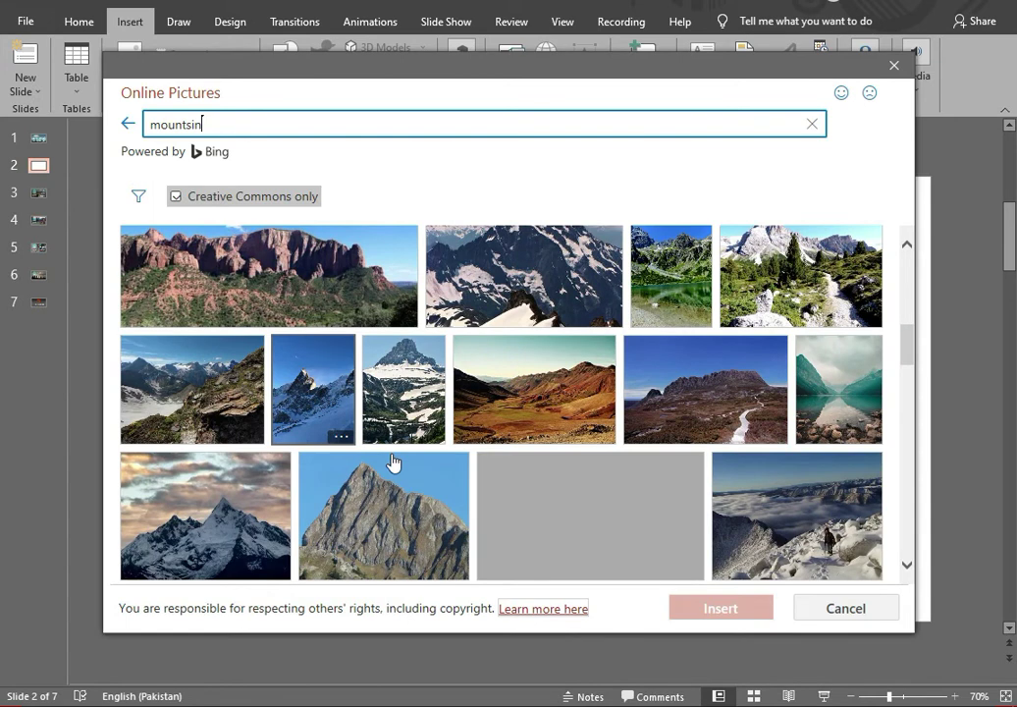
{"action": "scroll", "coordinate": [717, 452], "scroll_direction": "down", "scroll_amount": 2}
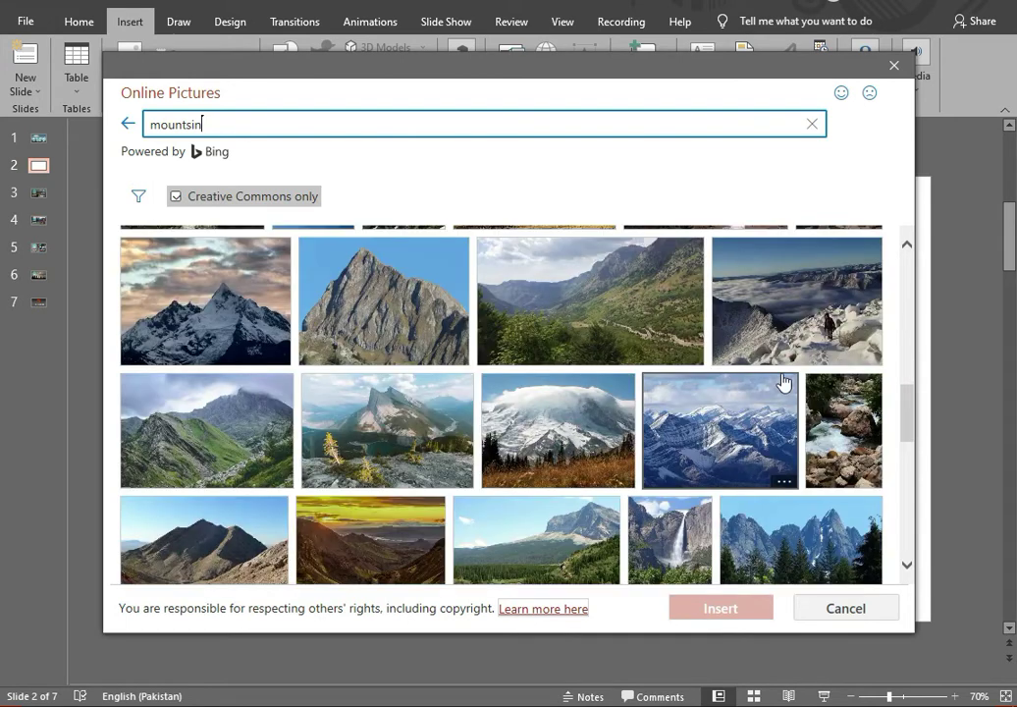
{"action": "left_click", "coordinate": [821, 278]}
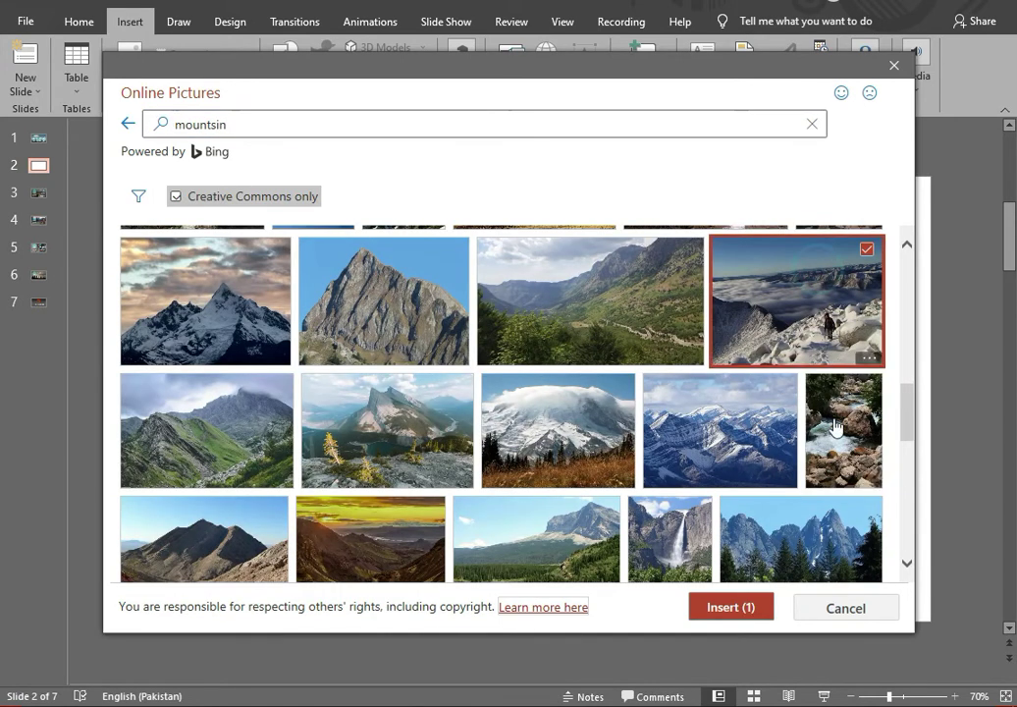
Step: Insert the chosen photo on slide 2 and delete its attribution caption
{"action": "left_click", "coordinate": [731, 608]}
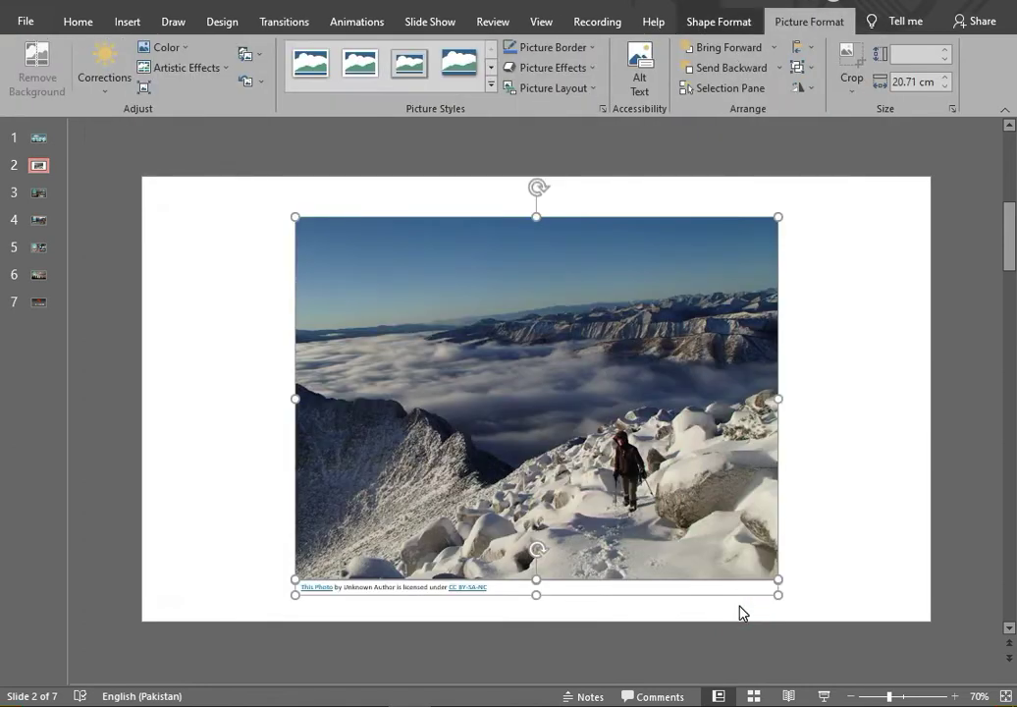
{"action": "left_click", "coordinate": [472, 634]}
{"action": "left_click", "coordinate": [458, 589]}
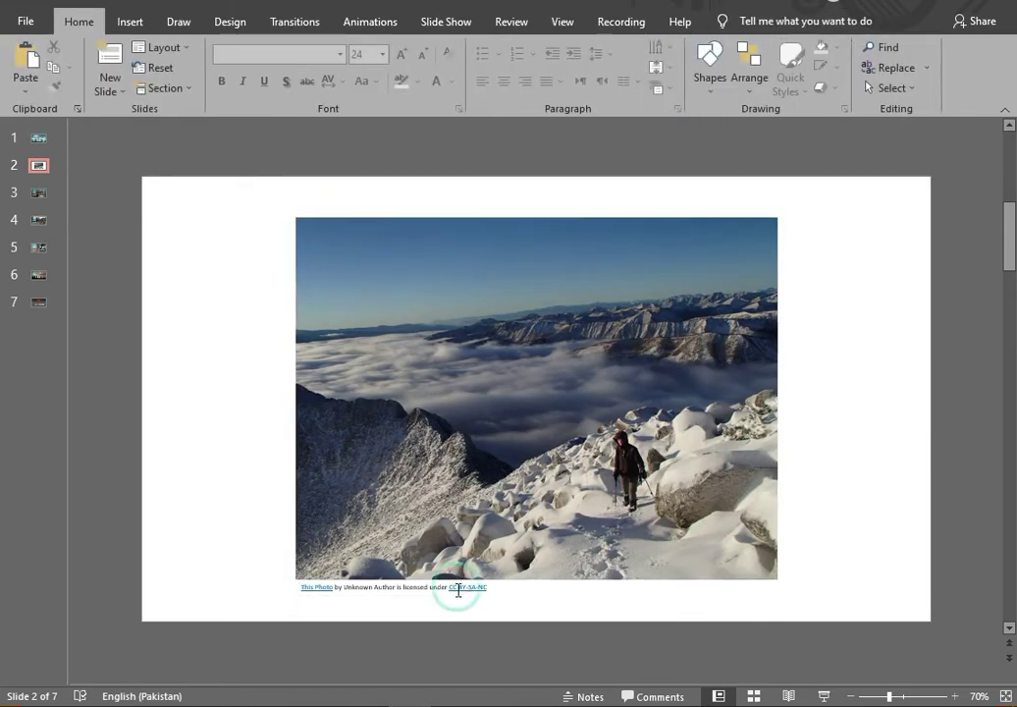
{"action": "left_click", "coordinate": [457, 589]}
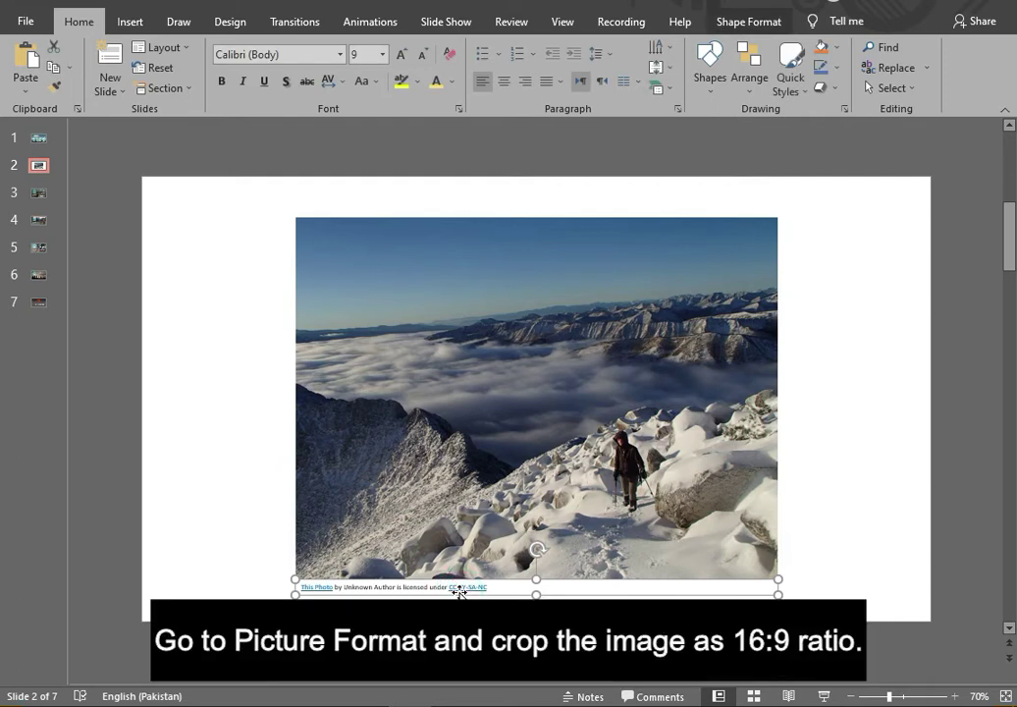
{"action": "key", "text": "Delete"}
Step: Crop the mountain photo to a 16:9 aspect ratio
{"action": "left_click", "coordinate": [491, 513]}
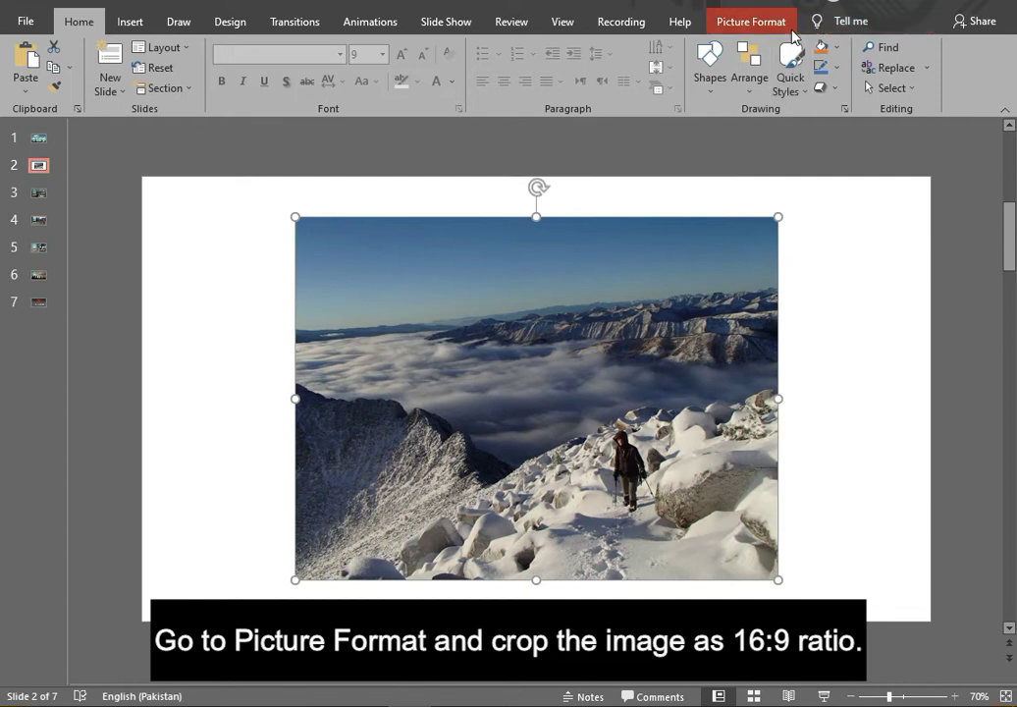
{"action": "left_click", "coordinate": [626, 297]}
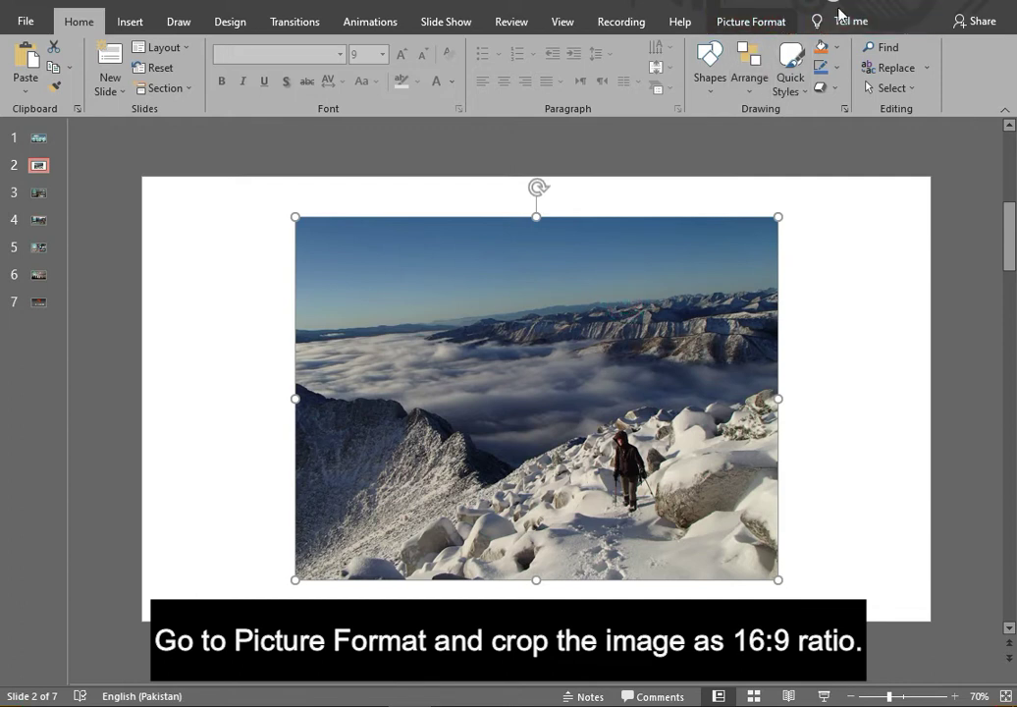
{"action": "left_click", "coordinate": [749, 25]}
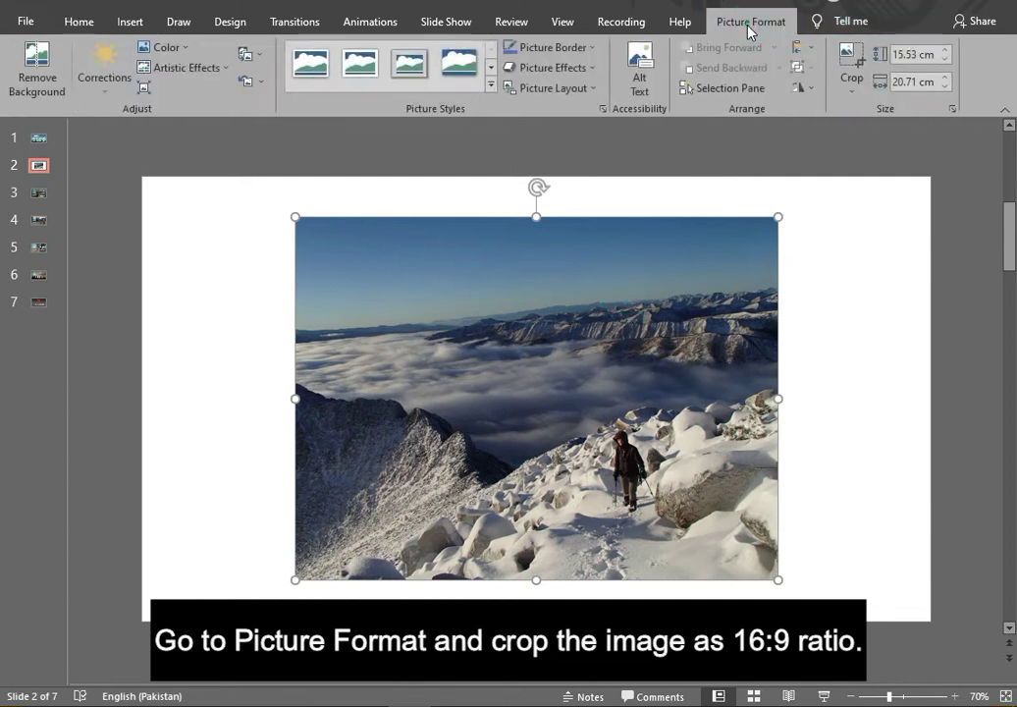
{"action": "left_click", "coordinate": [866, 82]}
{"action": "mouse_move", "coordinate": [891, 152]}
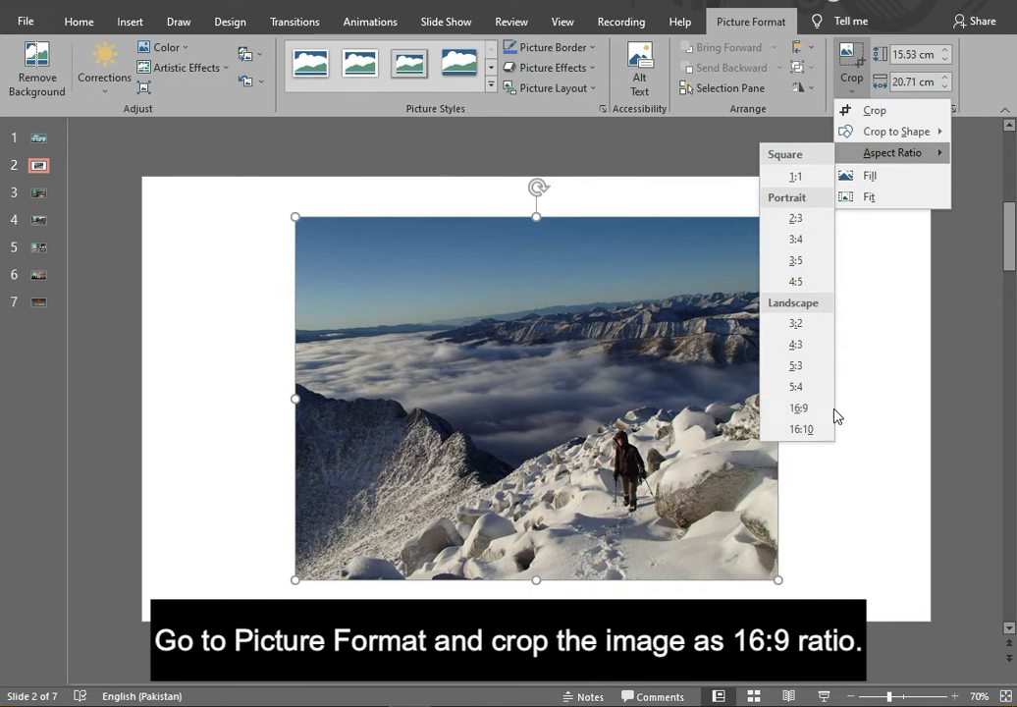
{"action": "left_click", "coordinate": [798, 408]}
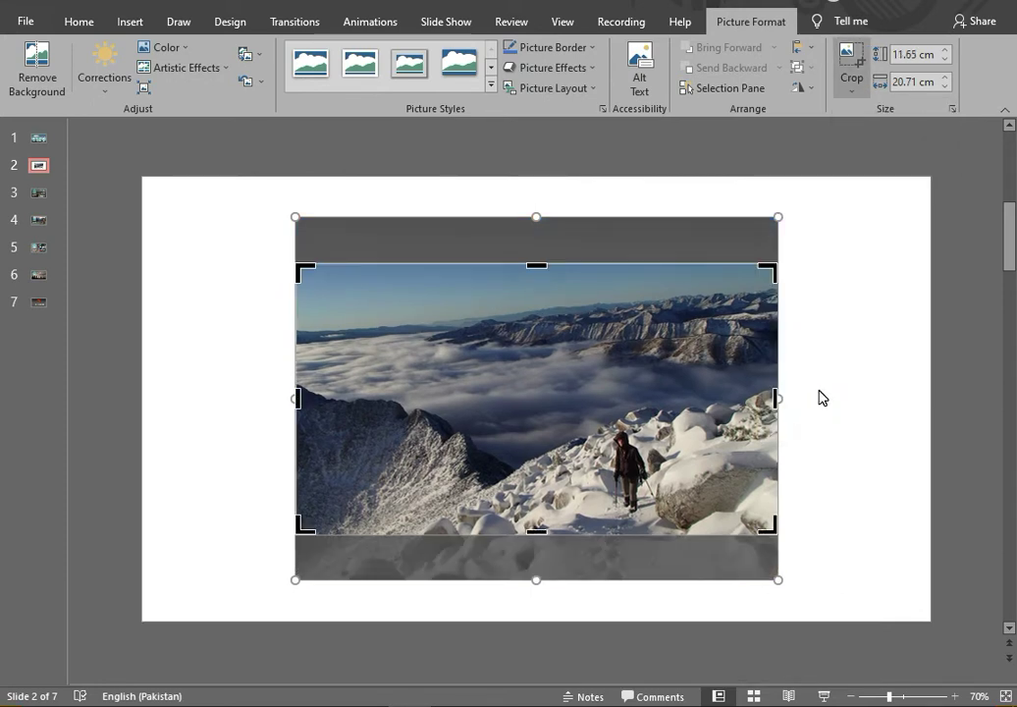
{"action": "left_click", "coordinate": [850, 87]}
{"action": "left_click", "coordinate": [846, 54]}
{"action": "left_click", "coordinate": [846, 51]}
{"action": "left_click", "coordinate": [606, 395]}
{"action": "left_click", "coordinate": [904, 248]}
Step: Move the cropped photo to the top-left corner and enlarge it to fill the slide
{"action": "left_click_drag", "start_coordinate": [575, 387], "coordinate": [416, 302]}
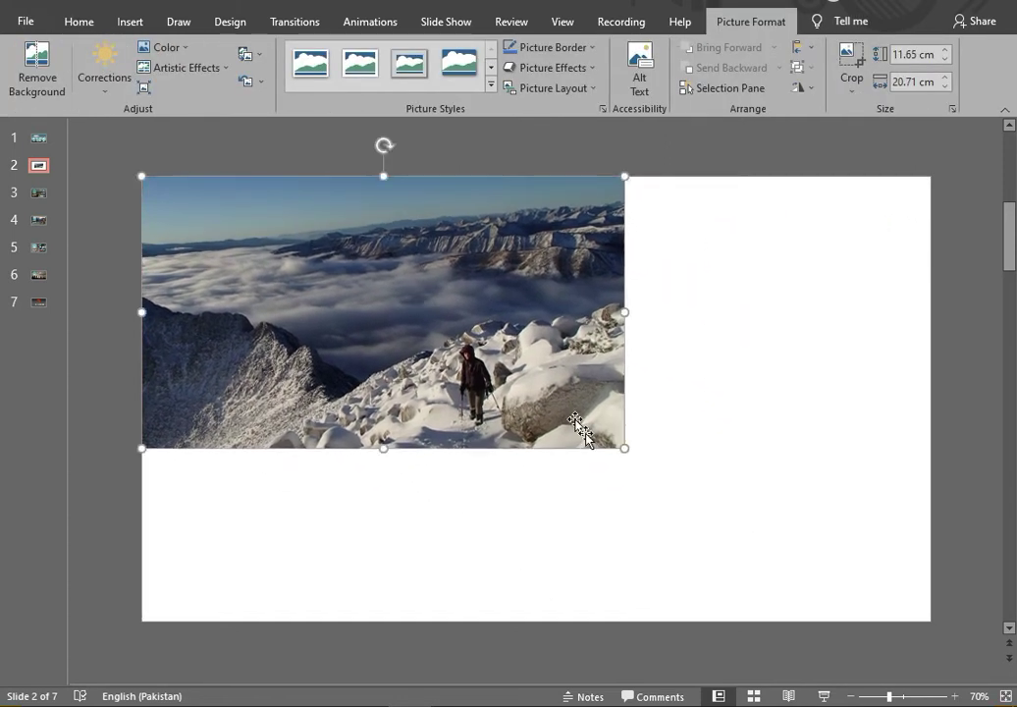
{"action": "left_click_drag", "start_coordinate": [623, 447], "coordinate": [928, 598]}
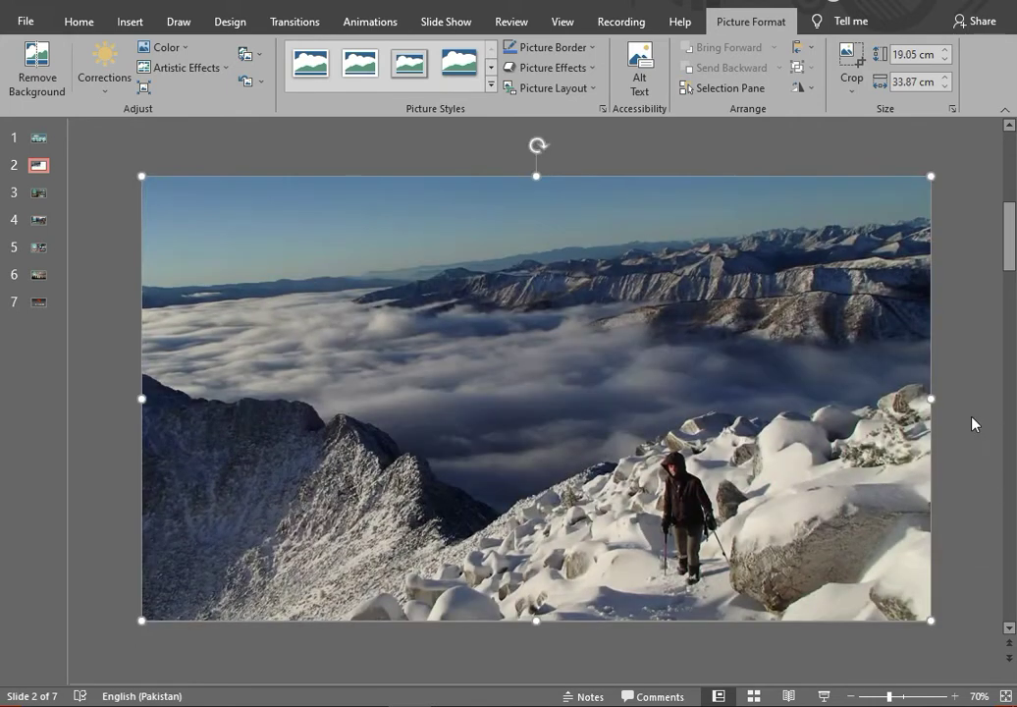
{"action": "left_click", "coordinate": [972, 416]}
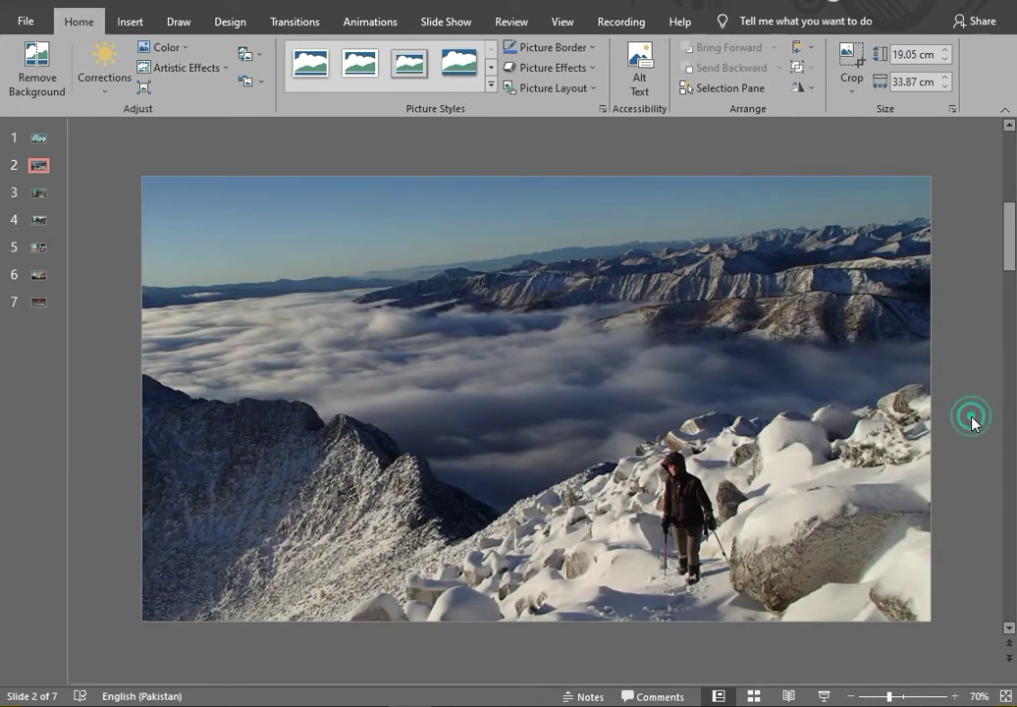
Step: Apply the Temperature 4700 K colour tone to the mountain photo, then check slide 1 and return
{"action": "left_click", "coordinate": [676, 449]}
{"action": "left_click", "coordinate": [182, 160]}
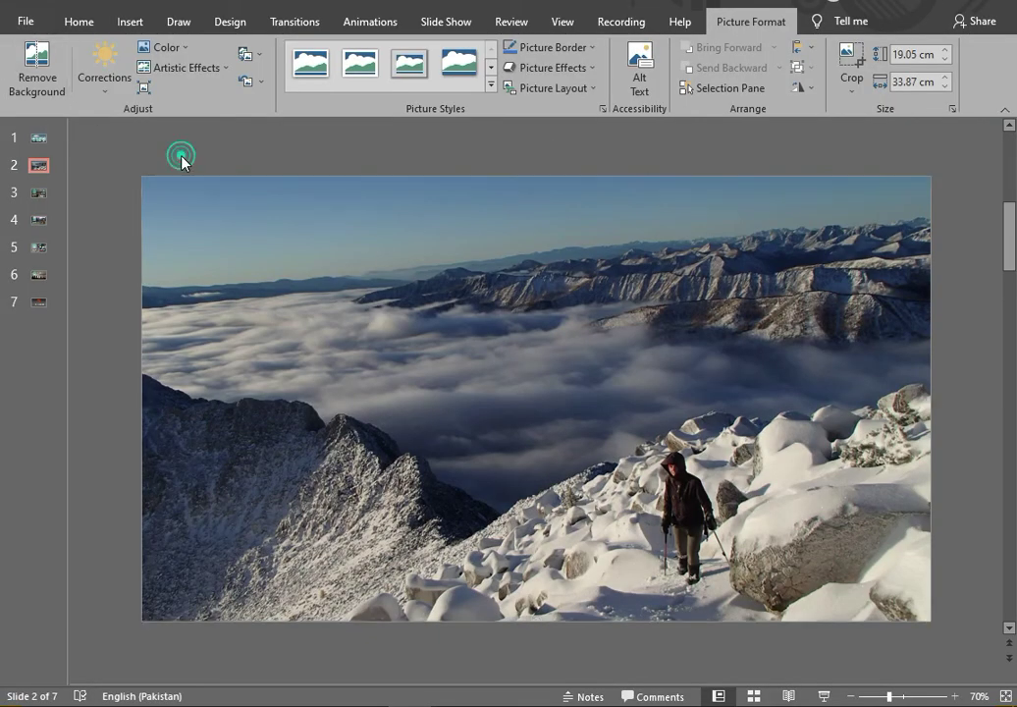
{"action": "left_click", "coordinate": [622, 336]}
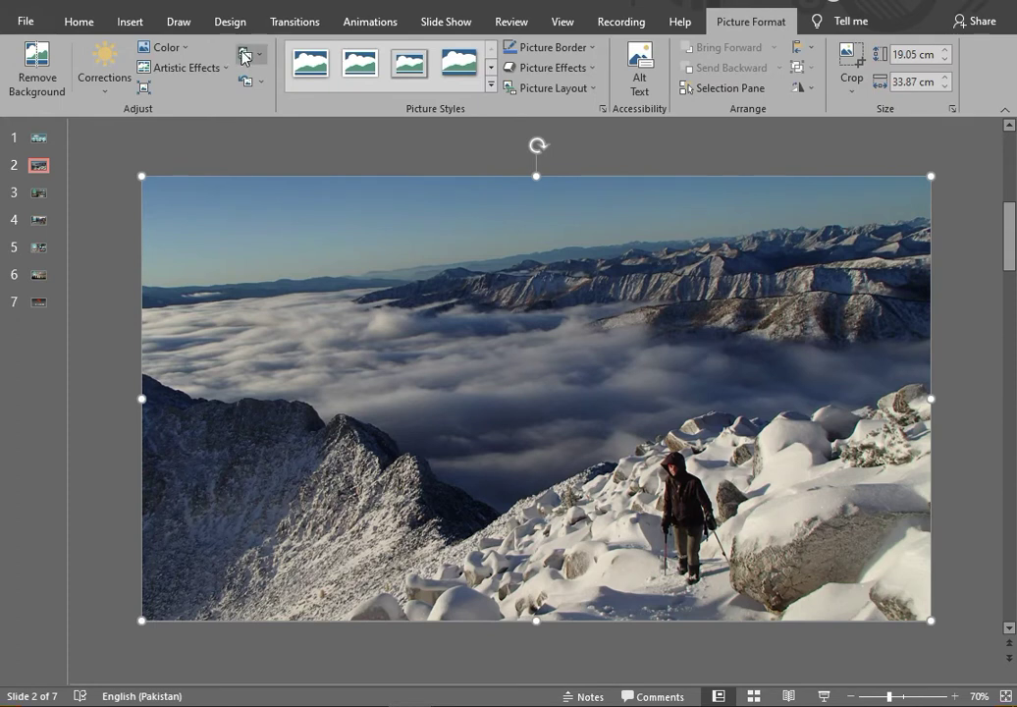
{"action": "left_click", "coordinate": [171, 47]}
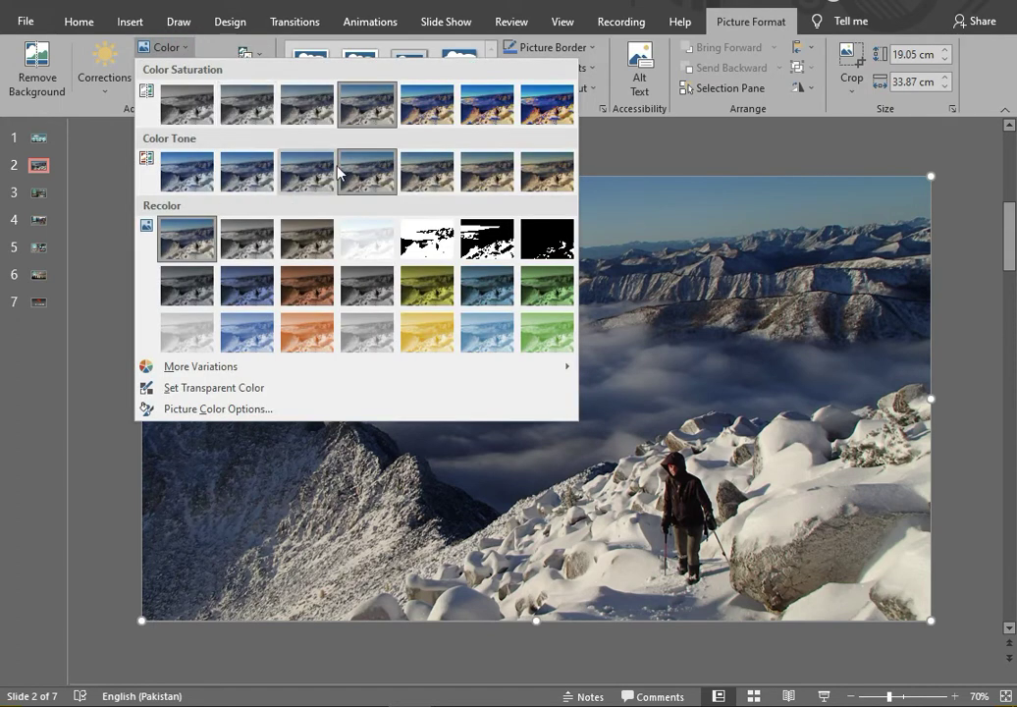
{"action": "left_click", "coordinate": [203, 160]}
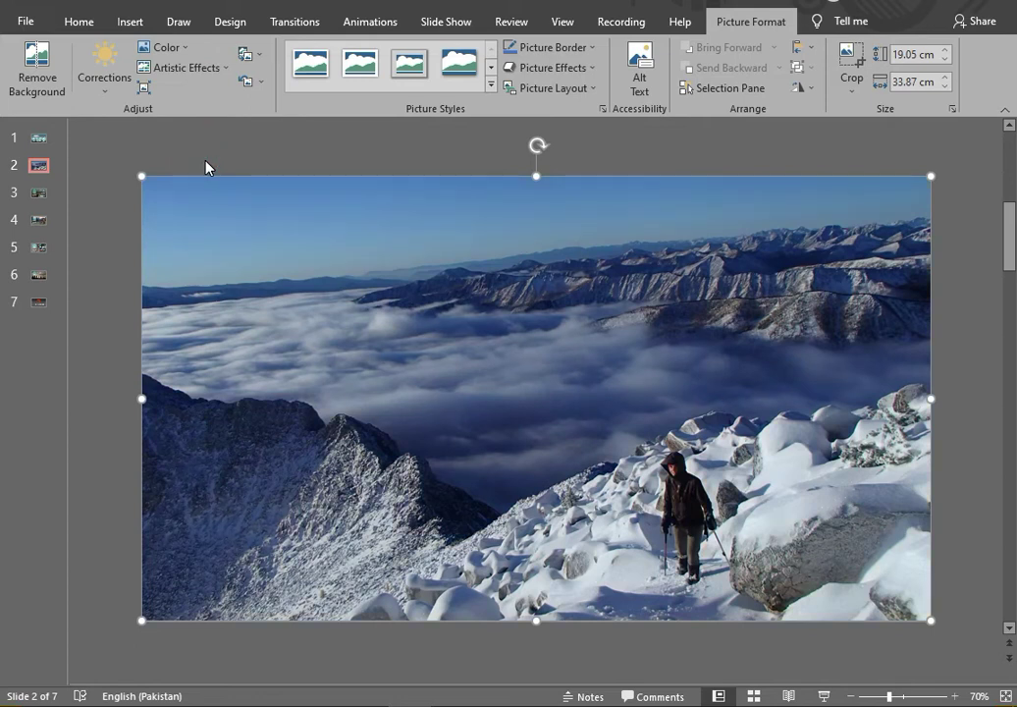
{"action": "left_click", "coordinate": [206, 167]}
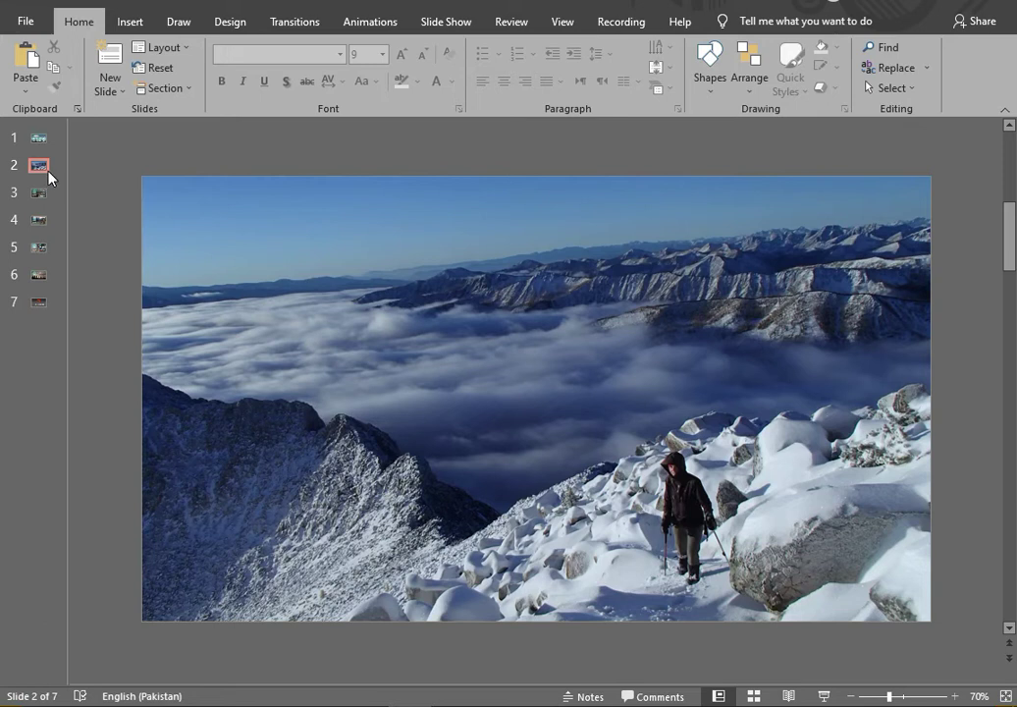
{"action": "left_click", "coordinate": [39, 138]}
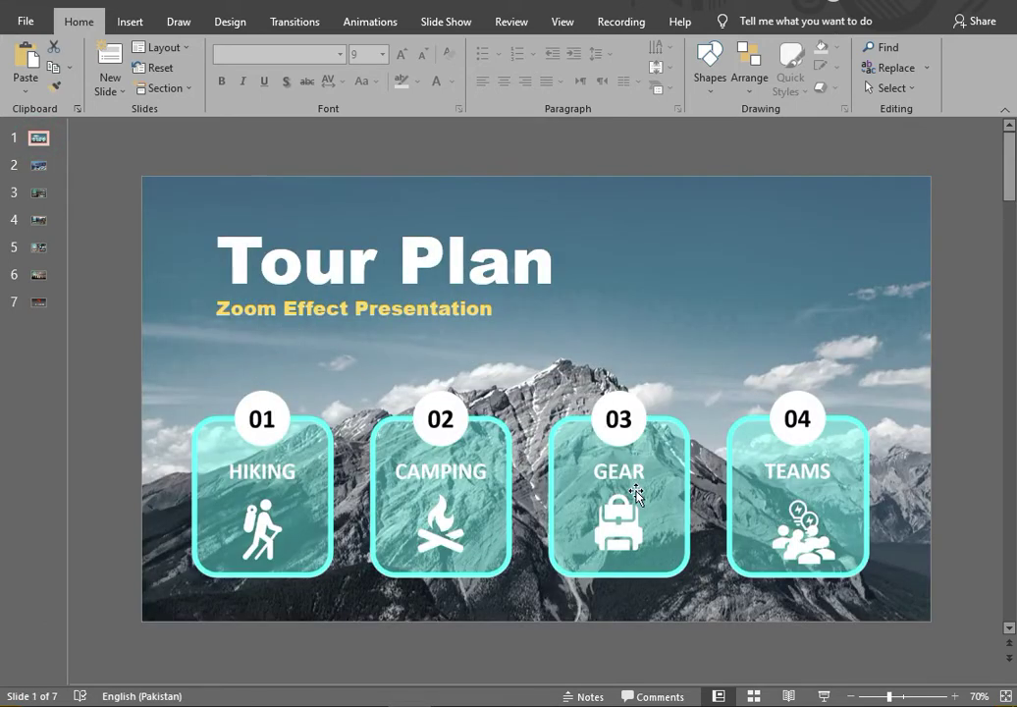
{"action": "left_click", "coordinate": [44, 167]}
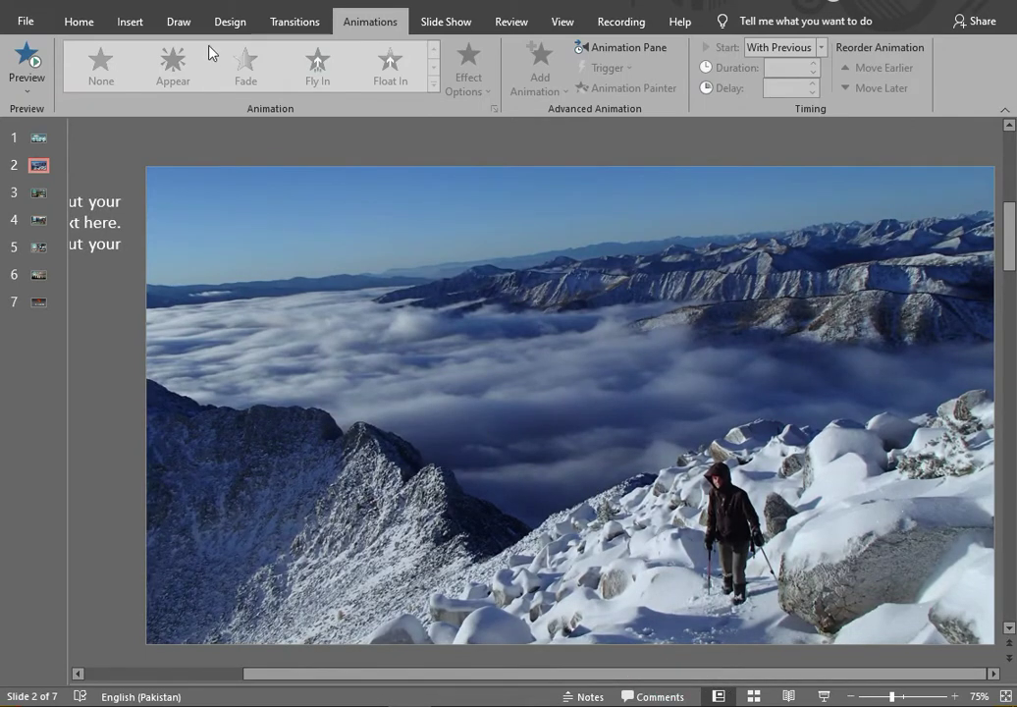
Step: Pick the Rounded Rectangle from the Insert Shapes gallery
{"action": "left_click", "coordinate": [130, 21]}
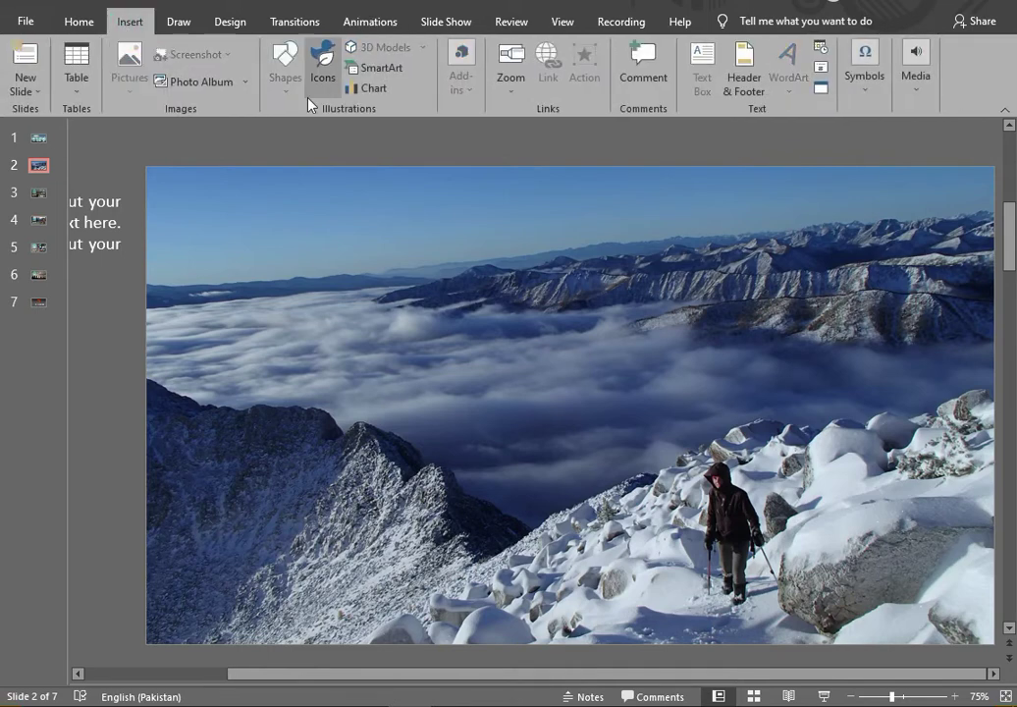
{"action": "left_click", "coordinate": [284, 64]}
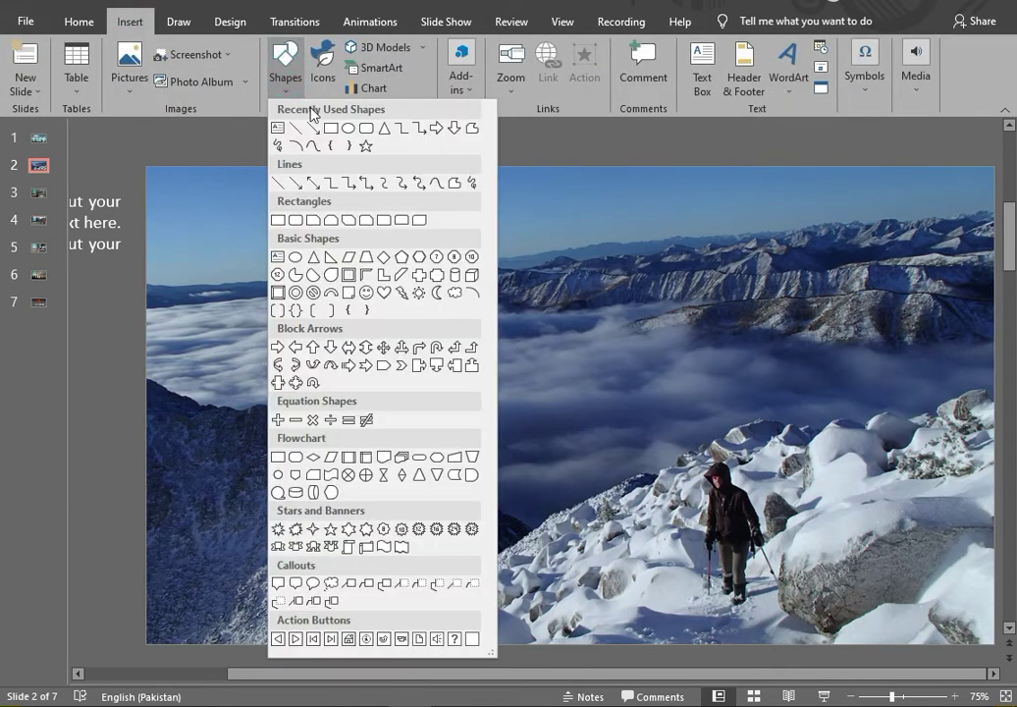
{"action": "left_click", "coordinate": [367, 132]}
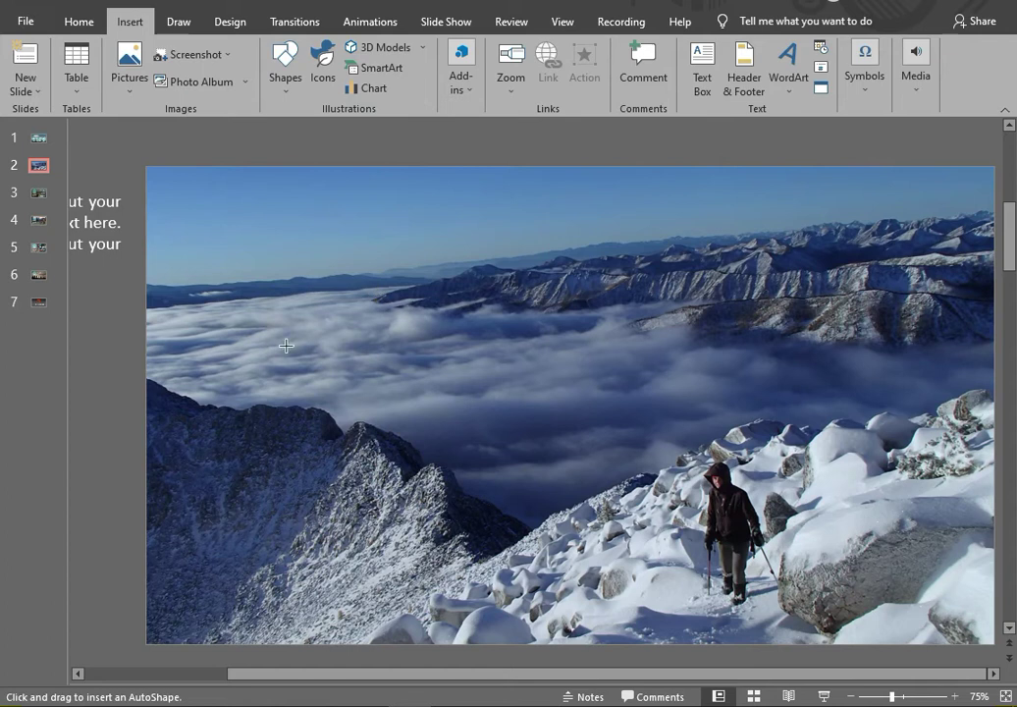
{"action": "scroll", "coordinate": [226, 324], "scroll_direction": "down", "scroll_amount": 1}
Step: Draw a rounded rectangle on the photo's left with a 6 pt outline sampled from the cyan square
{"action": "left_click_drag", "start_coordinate": [360, 339], "coordinate": [488, 518]}
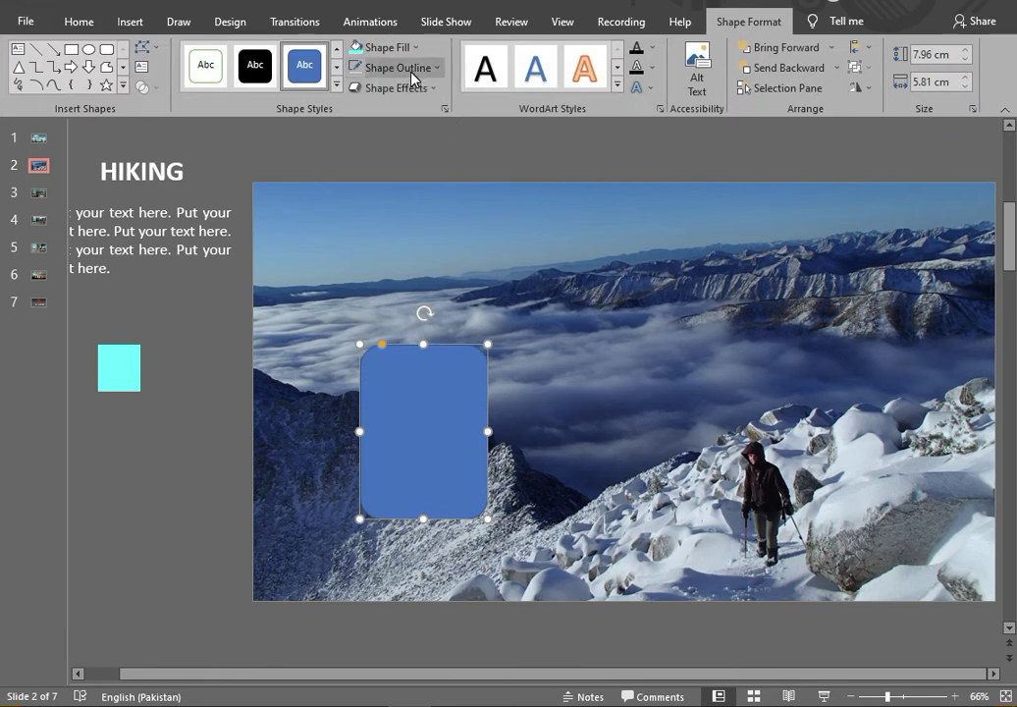
{"action": "left_click", "coordinate": [412, 76]}
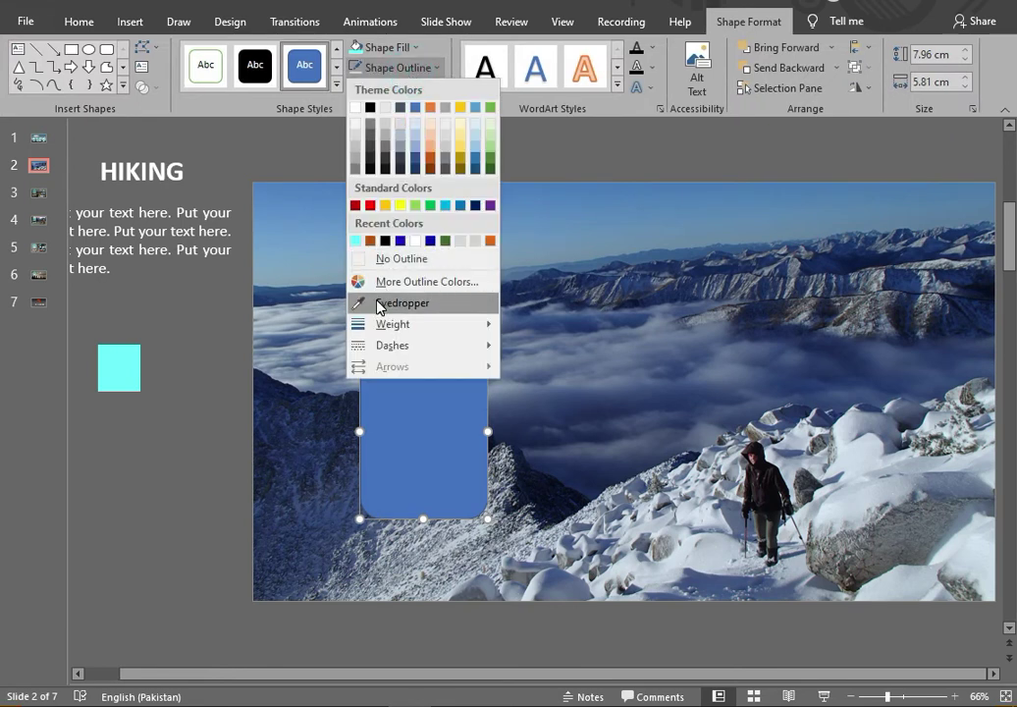
{"action": "left_click", "coordinate": [379, 306]}
{"action": "left_click", "coordinate": [116, 363]}
{"action": "left_click", "coordinate": [405, 68]}
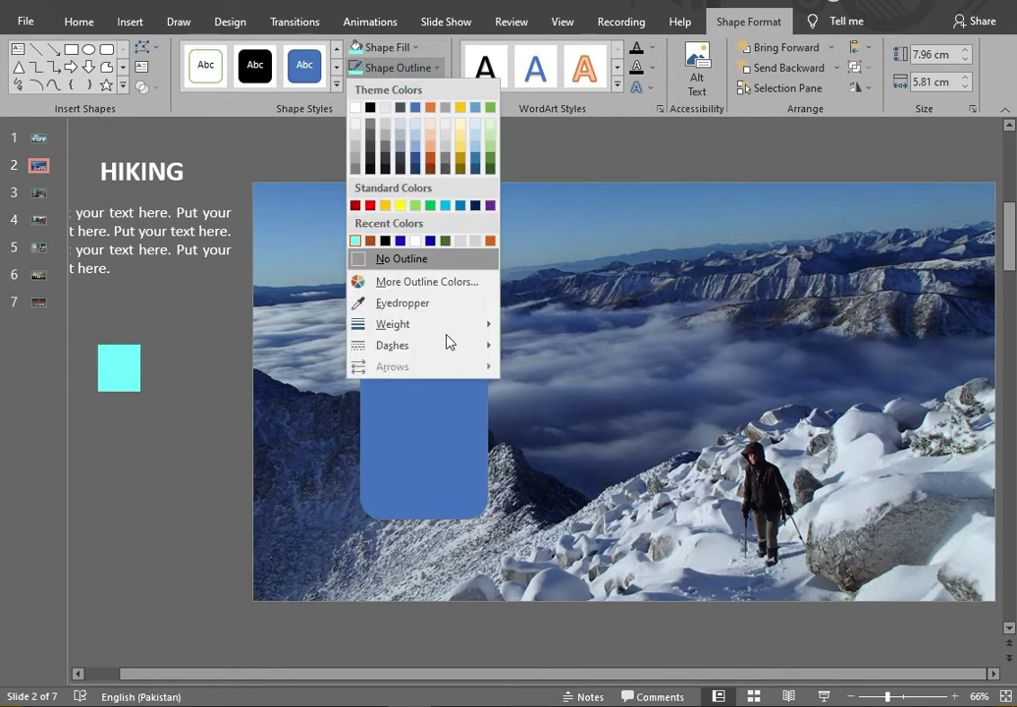
{"action": "mouse_move", "coordinate": [393, 324]}
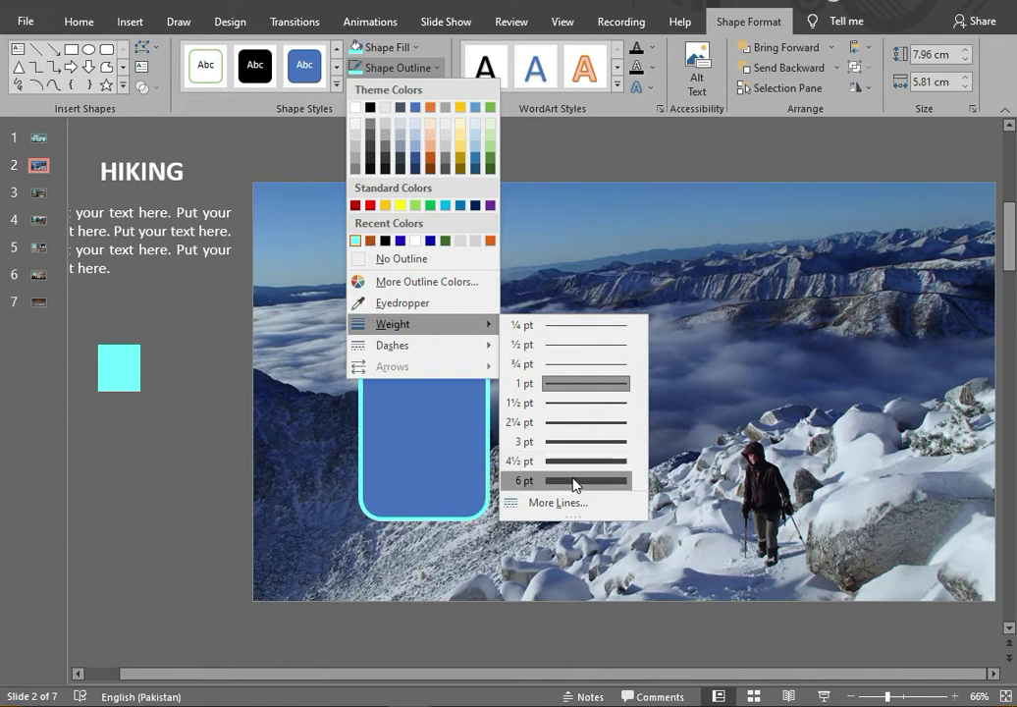
{"action": "left_click", "coordinate": [574, 481]}
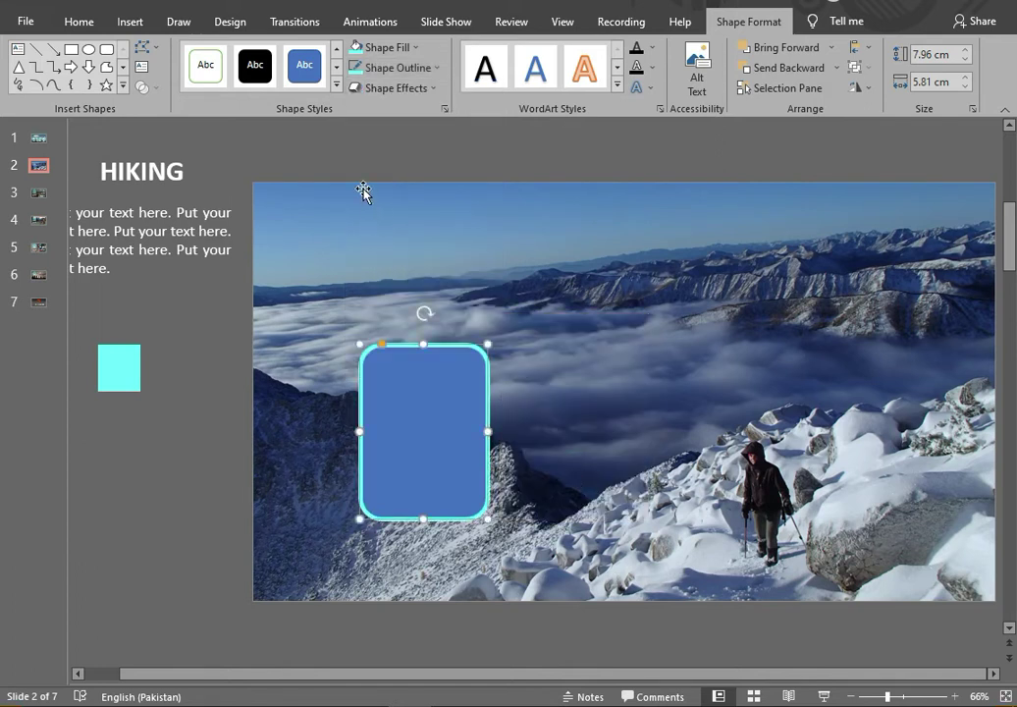
Step: Fill the rectangle with the cyan square's colour using the eyedropper
{"action": "left_click", "coordinate": [383, 47]}
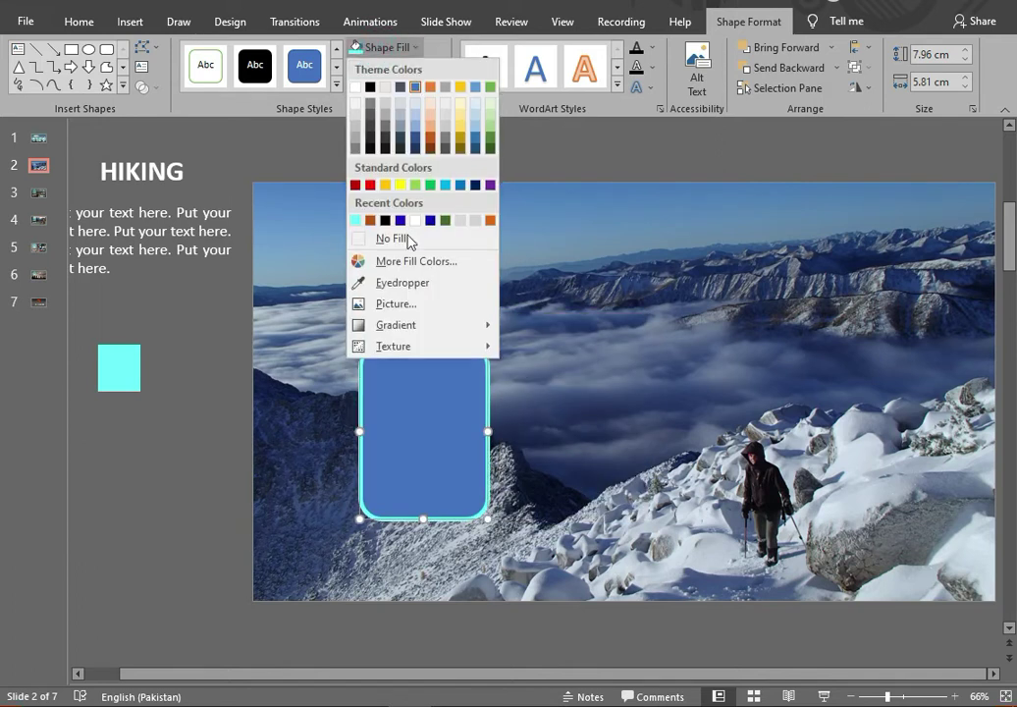
{"action": "left_click", "coordinate": [393, 283]}
{"action": "left_click", "coordinate": [119, 368]}
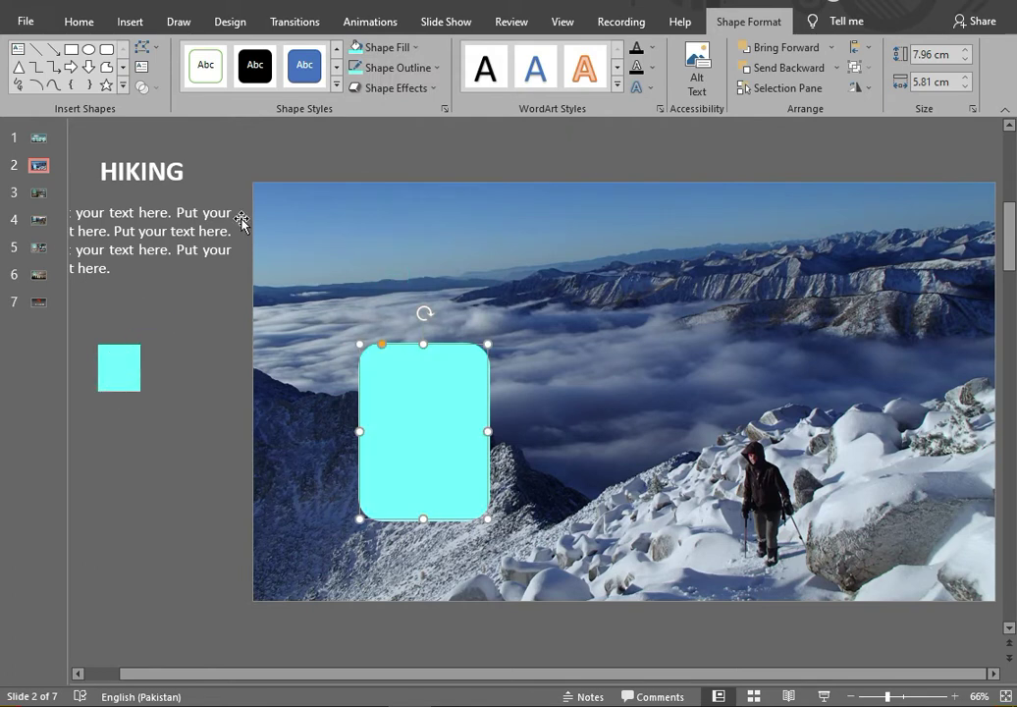
Step: Set the cyan rectangle's fill transparency to about 50% in the Format Shape pane
{"action": "left_click", "coordinate": [445, 109]}
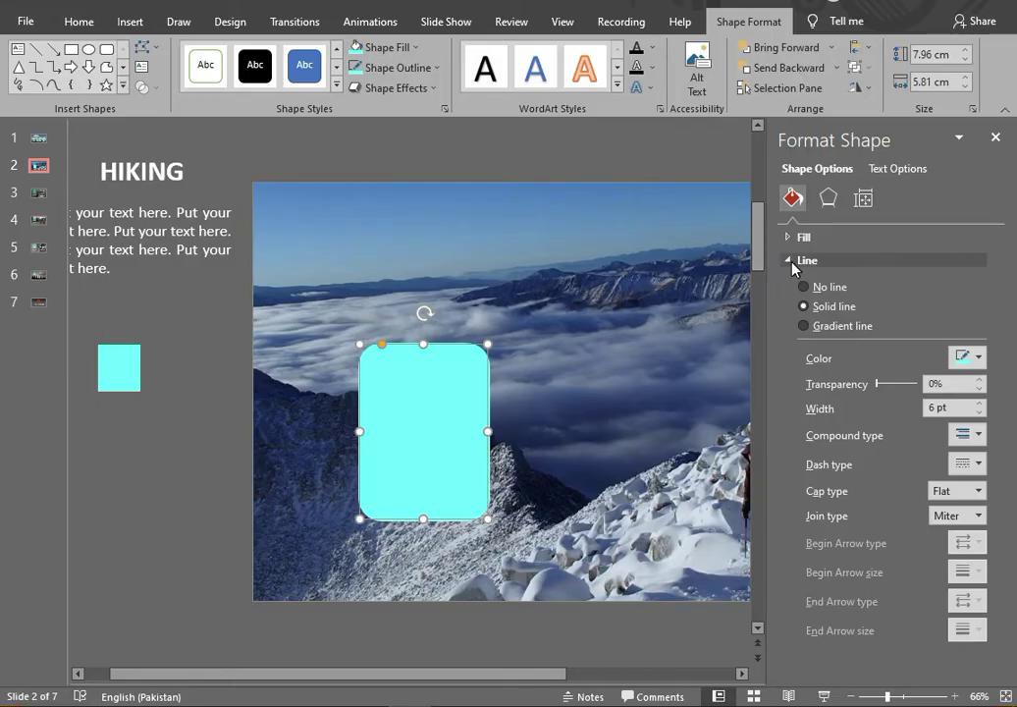
{"action": "left_click", "coordinate": [792, 261]}
{"action": "left_click", "coordinate": [790, 238]}
{"action": "left_click_drag", "start_coordinate": [878, 422], "coordinate": [896, 422]}
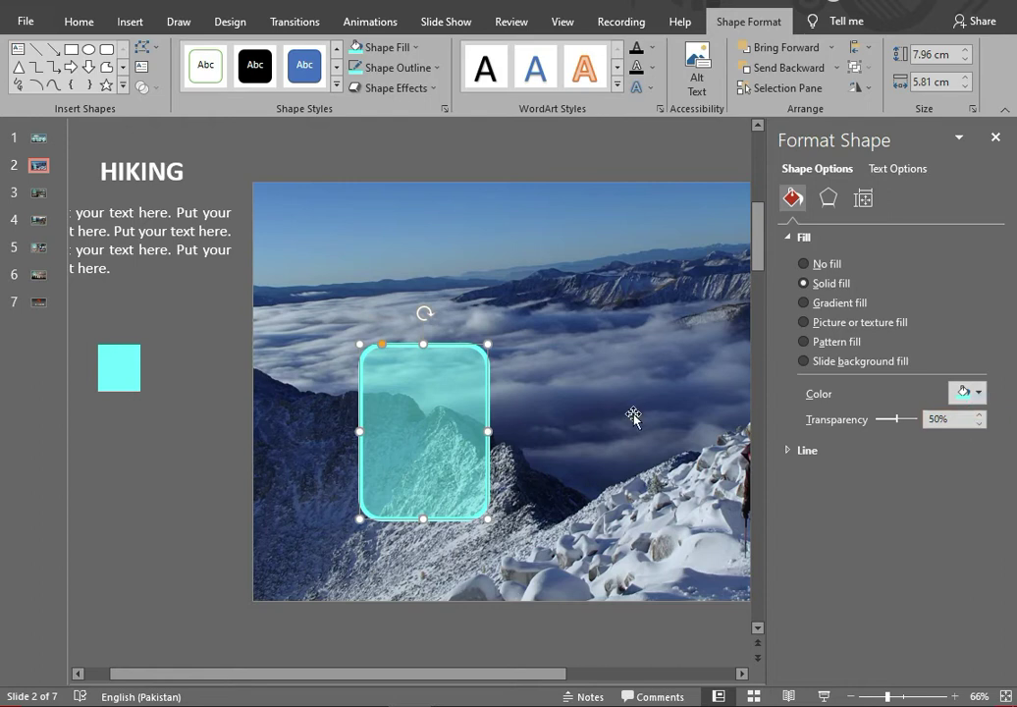
{"action": "left_click", "coordinate": [171, 461]}
{"action": "left_click", "coordinate": [996, 138]}
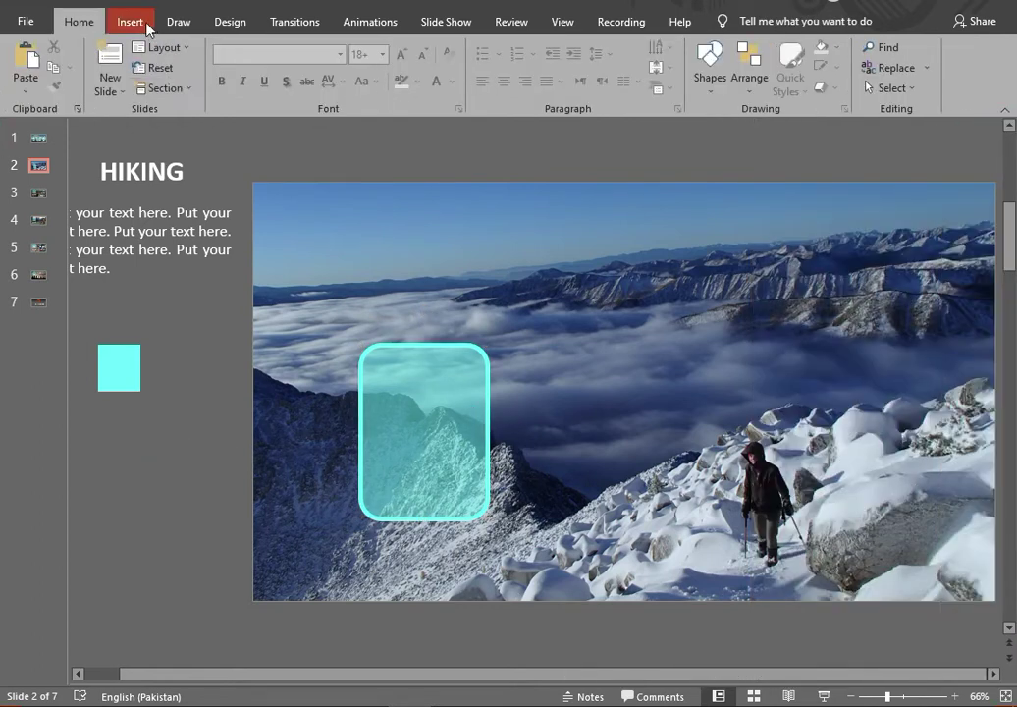
Step: Insert a circle beside the cyan square
{"action": "left_click", "coordinate": [129, 21]}
{"action": "left_click", "coordinate": [282, 78]}
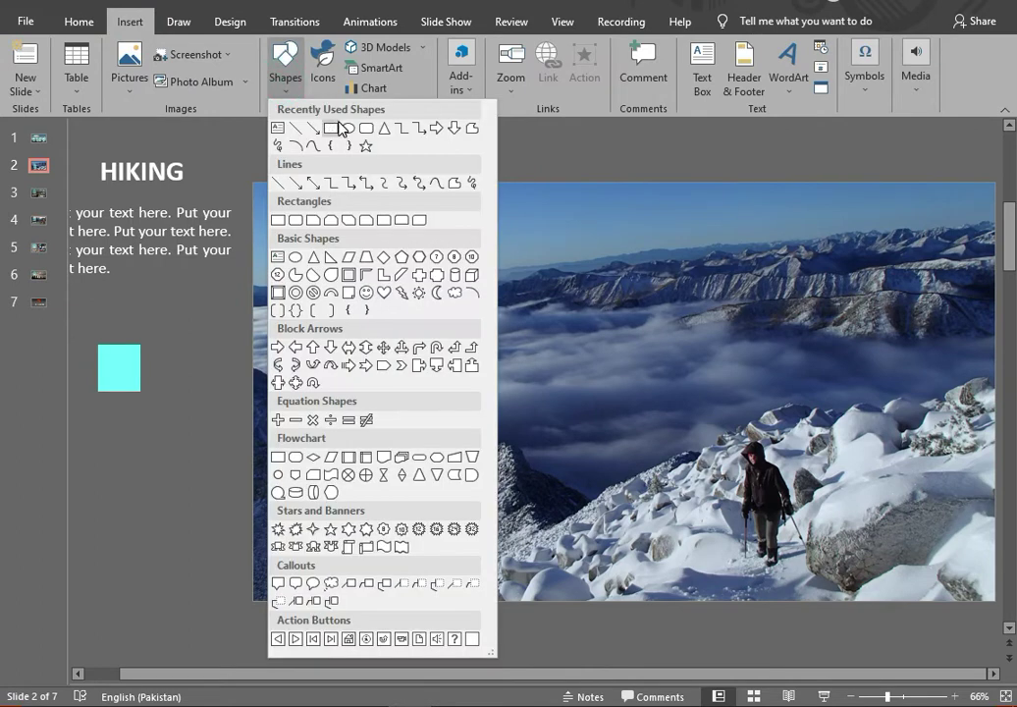
{"action": "left_click", "coordinate": [350, 128]}
{"action": "left_click", "coordinate": [195, 382]}
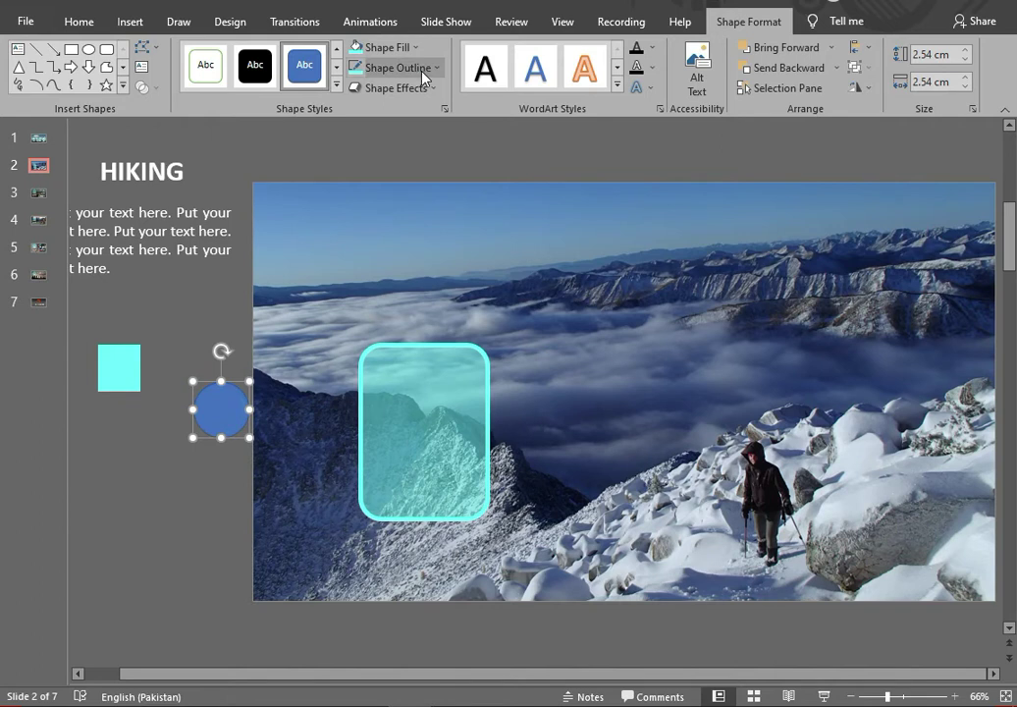
Step: Give the circle no outline and a white fill
{"action": "left_click", "coordinate": [413, 68]}
{"action": "left_click", "coordinate": [391, 254]}
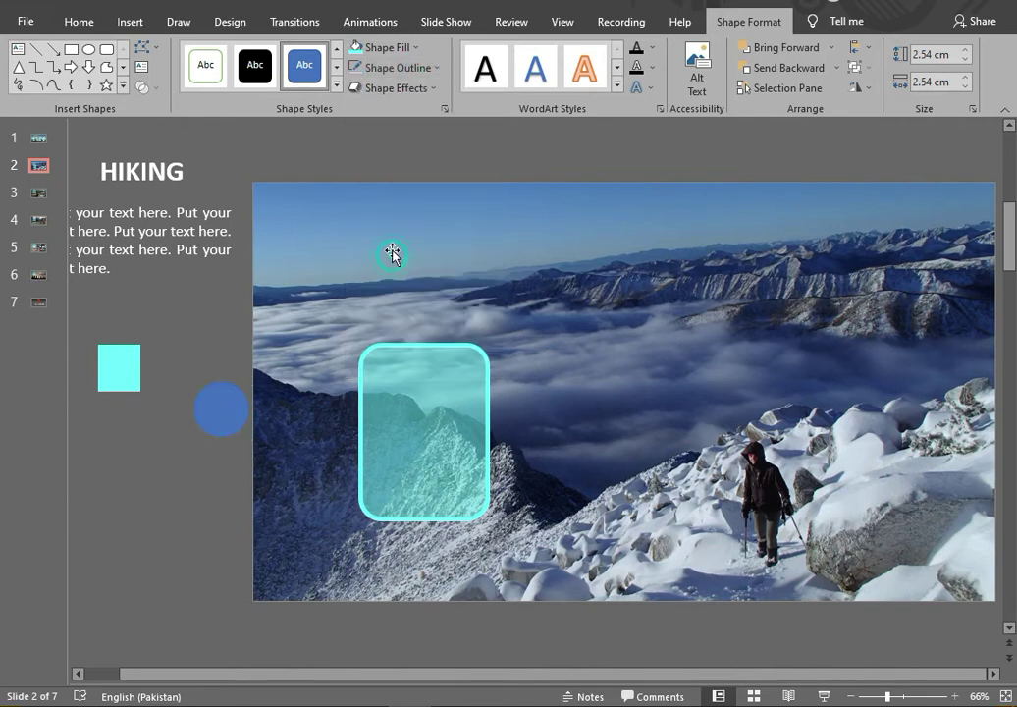
{"action": "left_click", "coordinate": [382, 48]}
{"action": "left_click", "coordinate": [357, 87]}
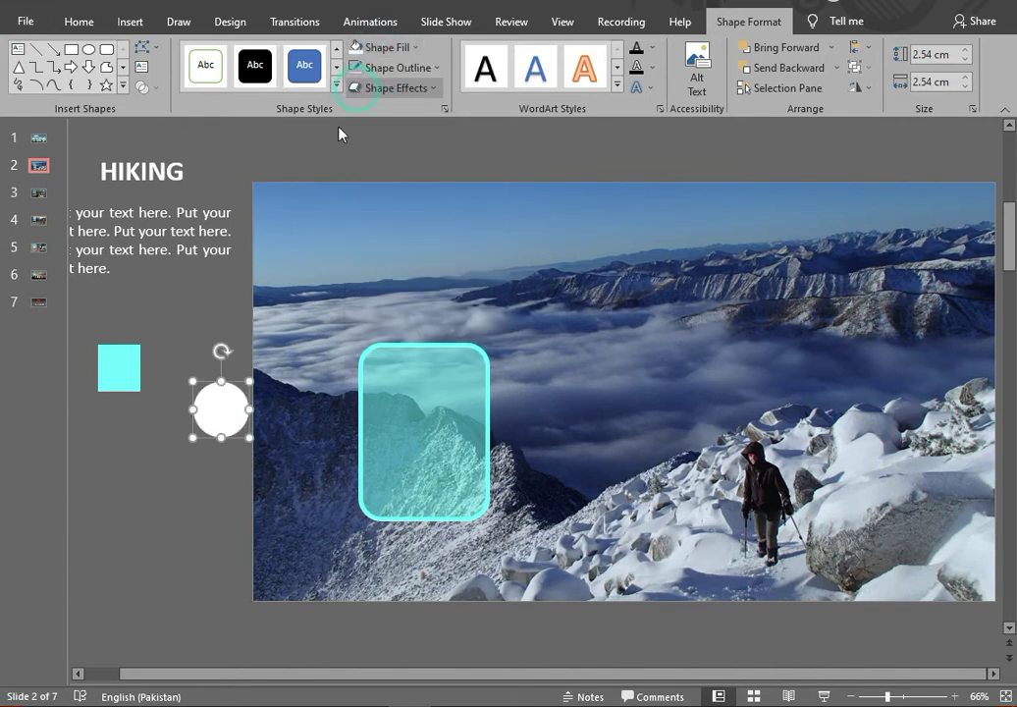
Step: Move the white circle onto the top centre of the cyan card
{"action": "scroll", "coordinate": [308, 349], "scroll_direction": "up", "scroll_amount": 2, "text": "ctrl"}
{"action": "scroll", "coordinate": [307, 349], "scroll_direction": "up", "scroll_amount": 2, "text": "ctrl"}
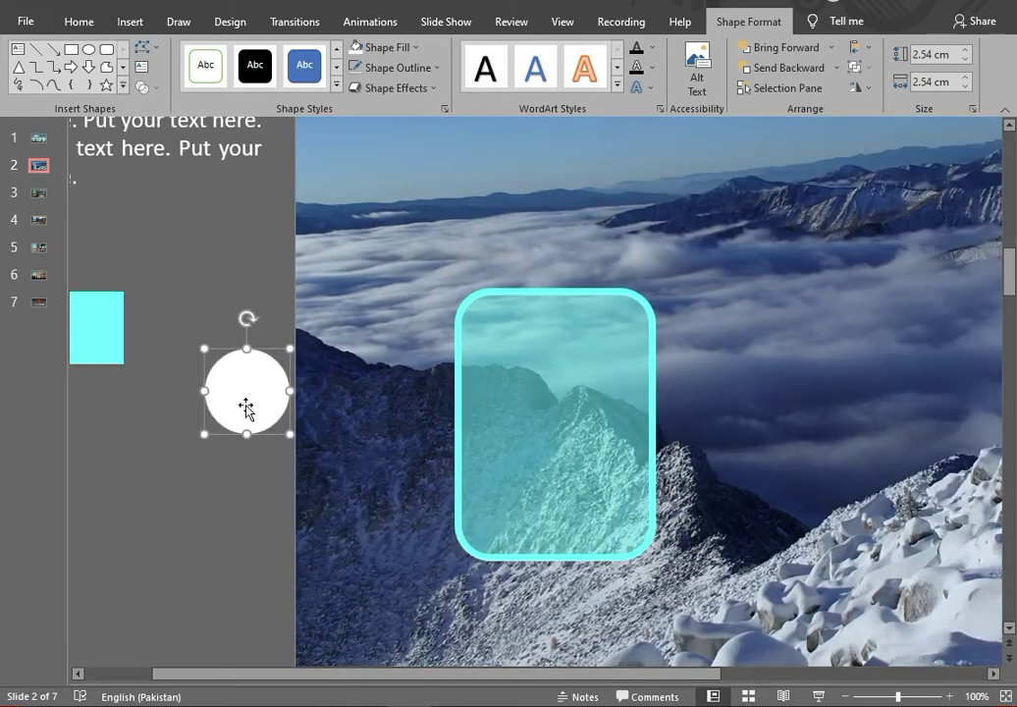
{"action": "mouse_move", "coordinate": [245, 402]}
{"action": "left_mouse_down"}
{"action": "mouse_move", "coordinate": [556, 307]}
{"action": "mouse_move", "coordinate": [563, 294]}
{"action": "mouse_move", "coordinate": [553, 292]}
{"action": "left_mouse_up"}
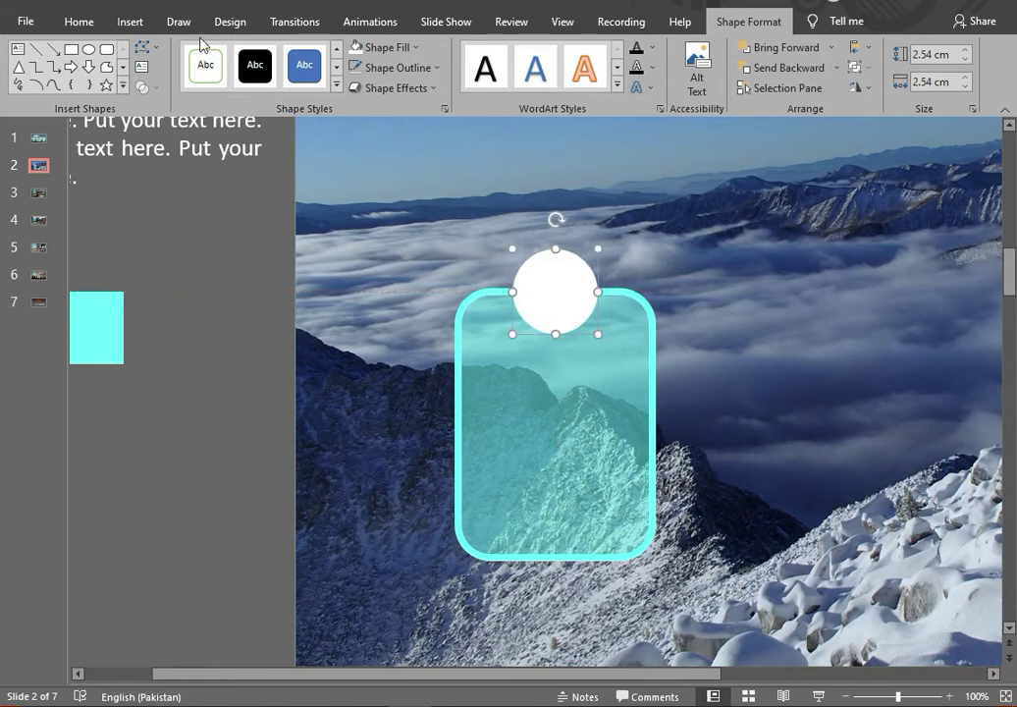
Step: Add a text box beside the slide containing 01
{"action": "left_click", "coordinate": [131, 24]}
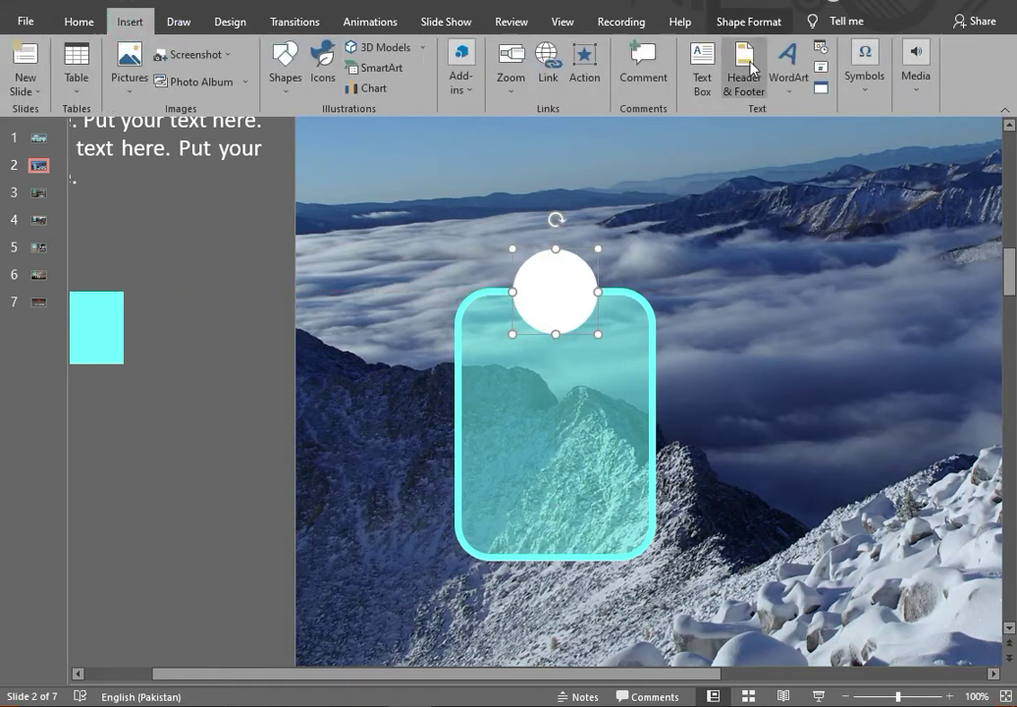
{"action": "left_click", "coordinate": [703, 85]}
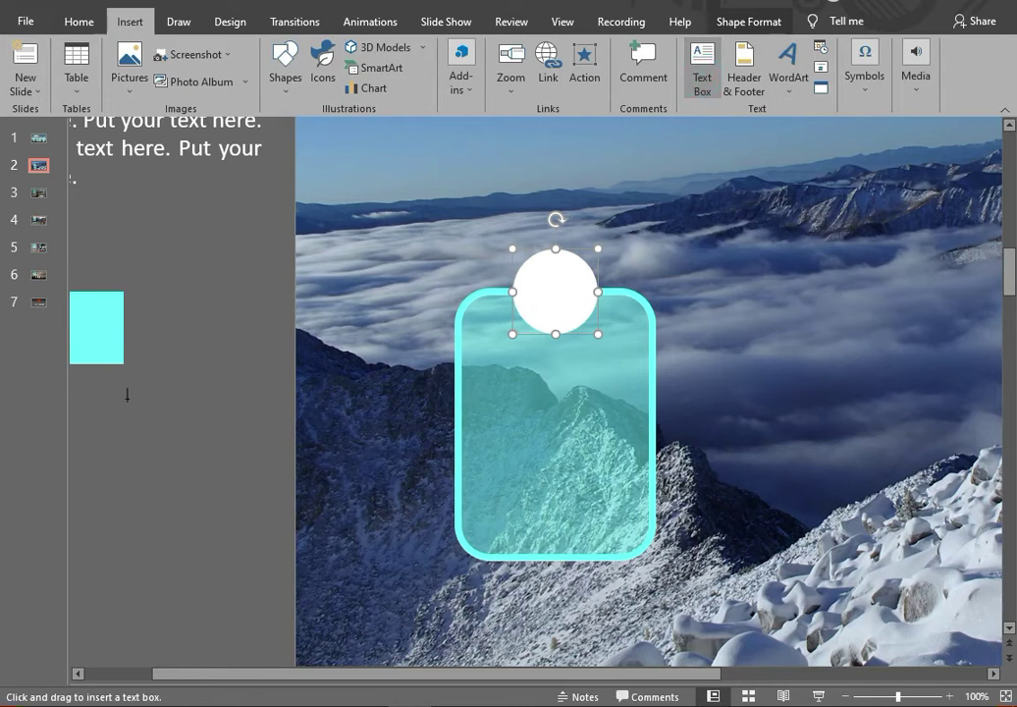
{"action": "left_click_drag", "start_coordinate": [125, 400], "coordinate": [196, 444]}
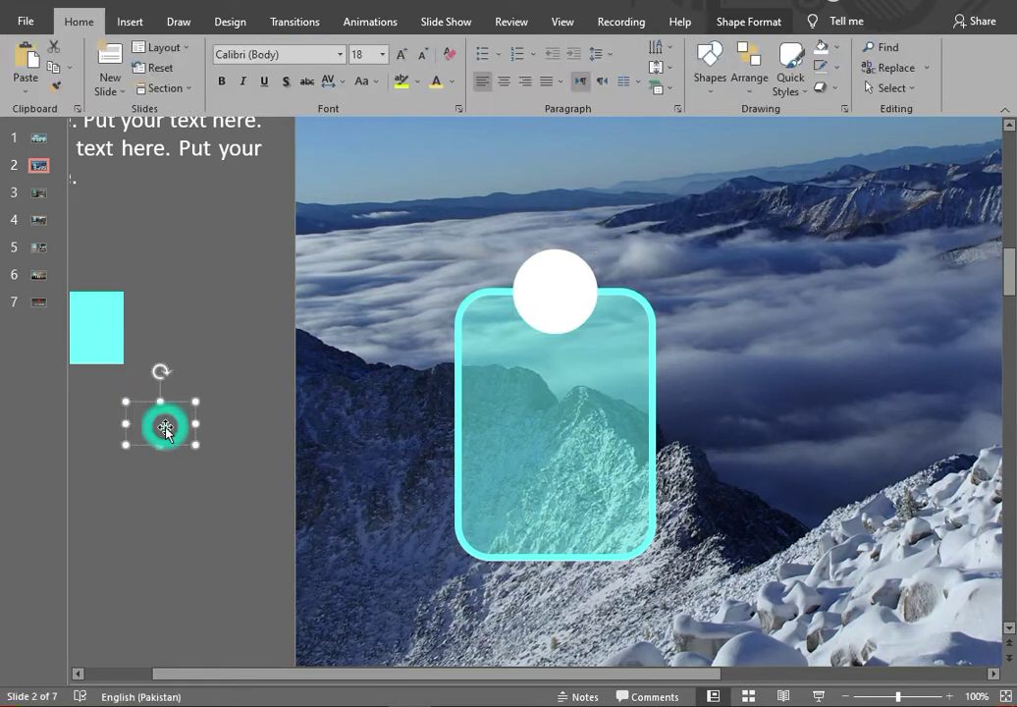
{"action": "type", "text": "01"}
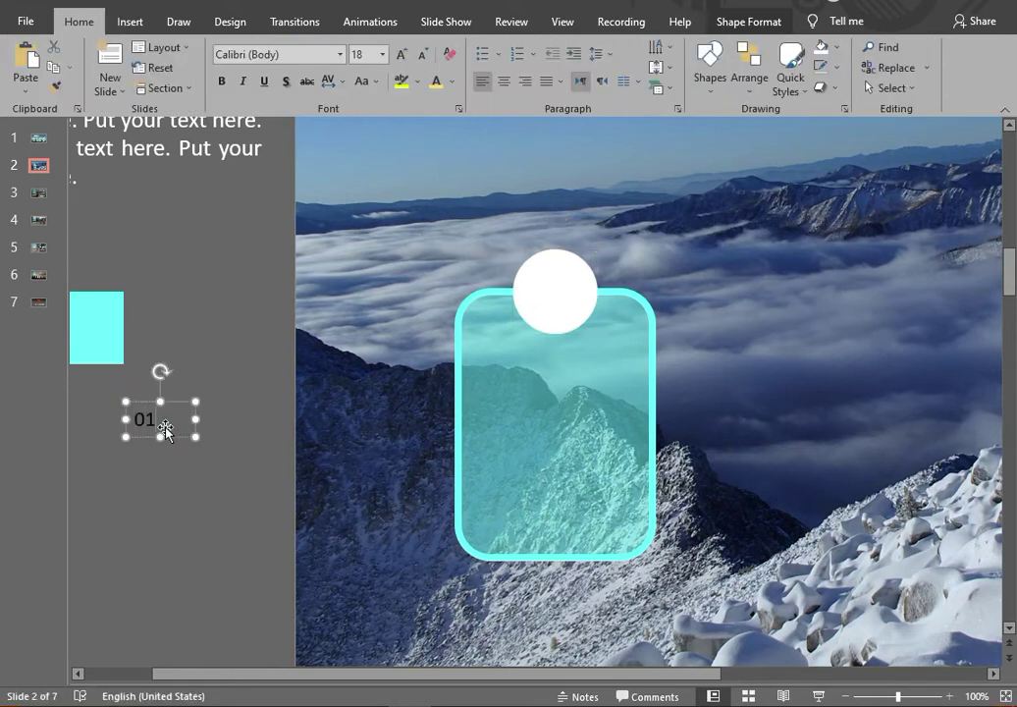
Step: Make the 01 text bold at 32 pt and widen its box to one line
{"action": "double_click", "coordinate": [165, 420]}
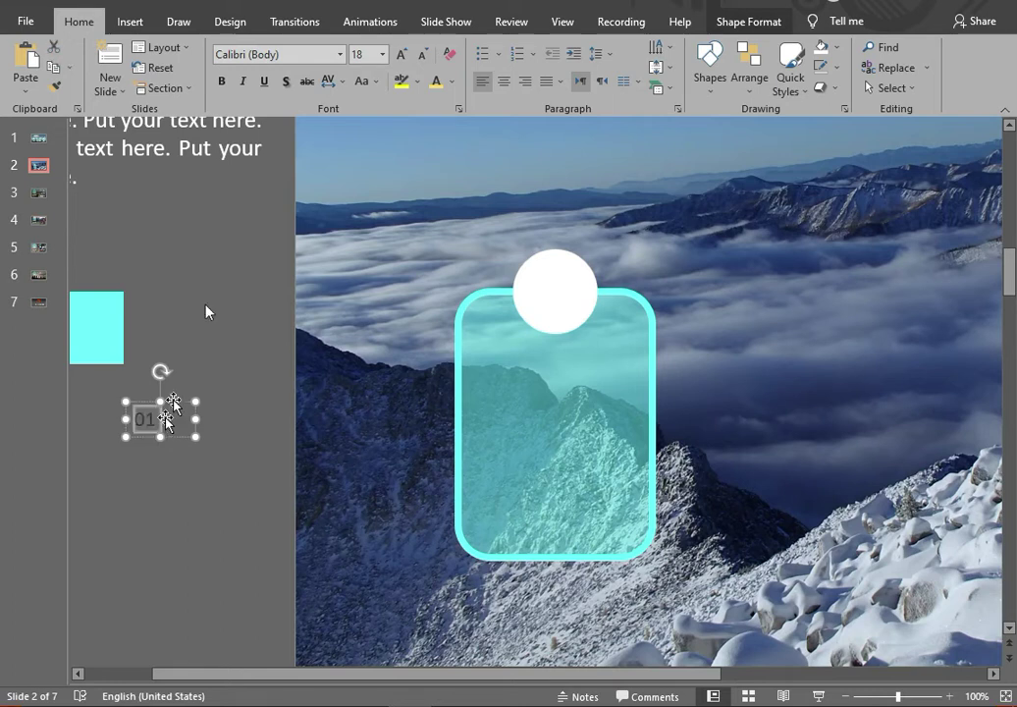
{"action": "left_click", "coordinate": [401, 54]}
{"action": "left_click", "coordinate": [401, 54]}
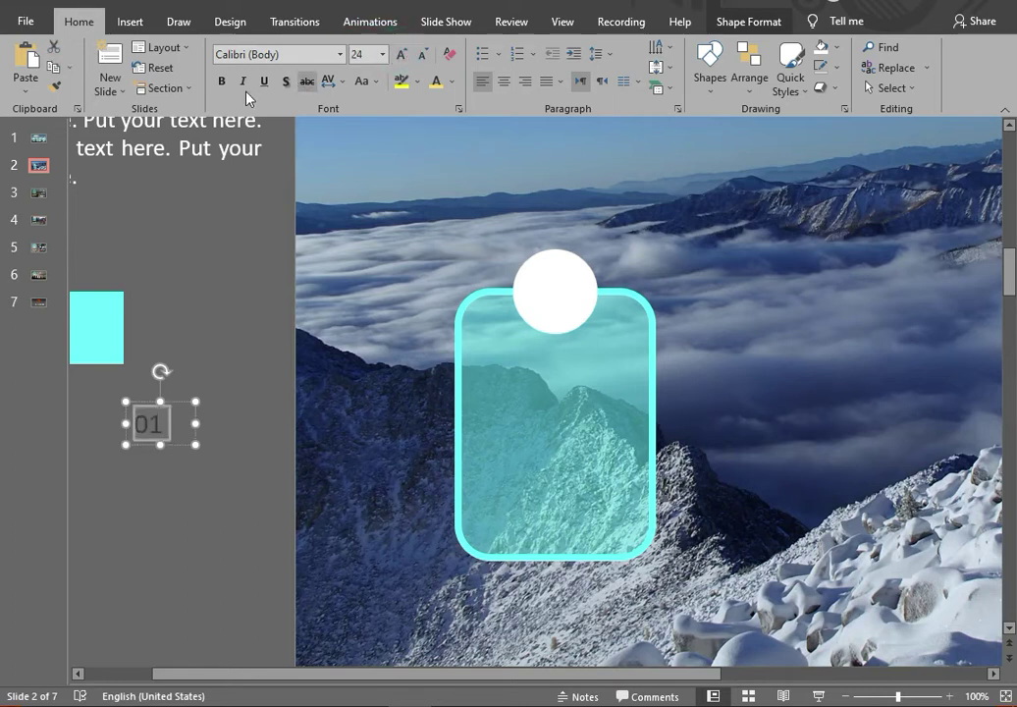
{"action": "left_click", "coordinate": [220, 83]}
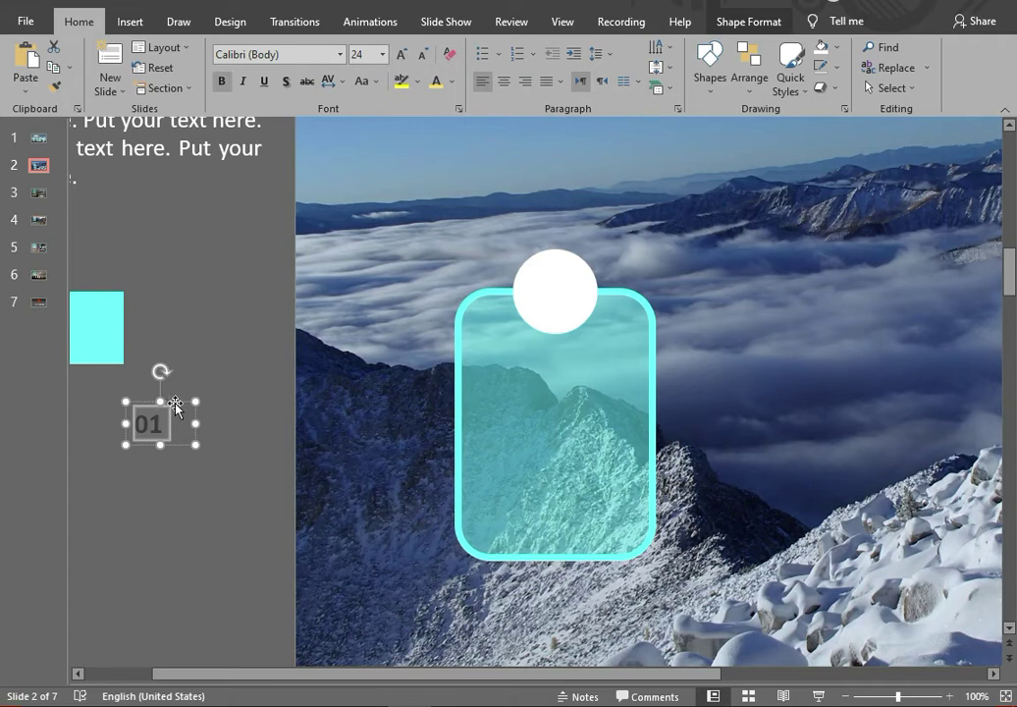
{"action": "mouse_move", "coordinate": [195, 423]}
{"action": "left_mouse_down"}
{"action": "mouse_move", "coordinate": [169, 425]}
{"action": "mouse_move", "coordinate": [567, 266]}
{"action": "left_mouse_up"}
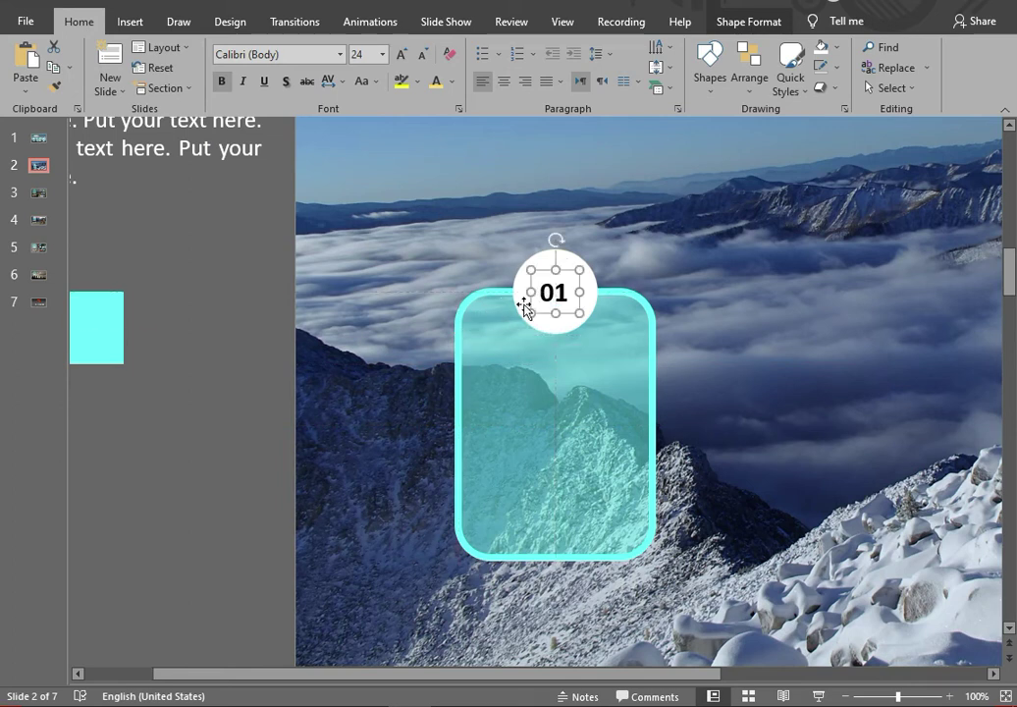
{"action": "left_click", "coordinate": [401, 54]}
{"action": "left_click", "coordinate": [401, 54]}
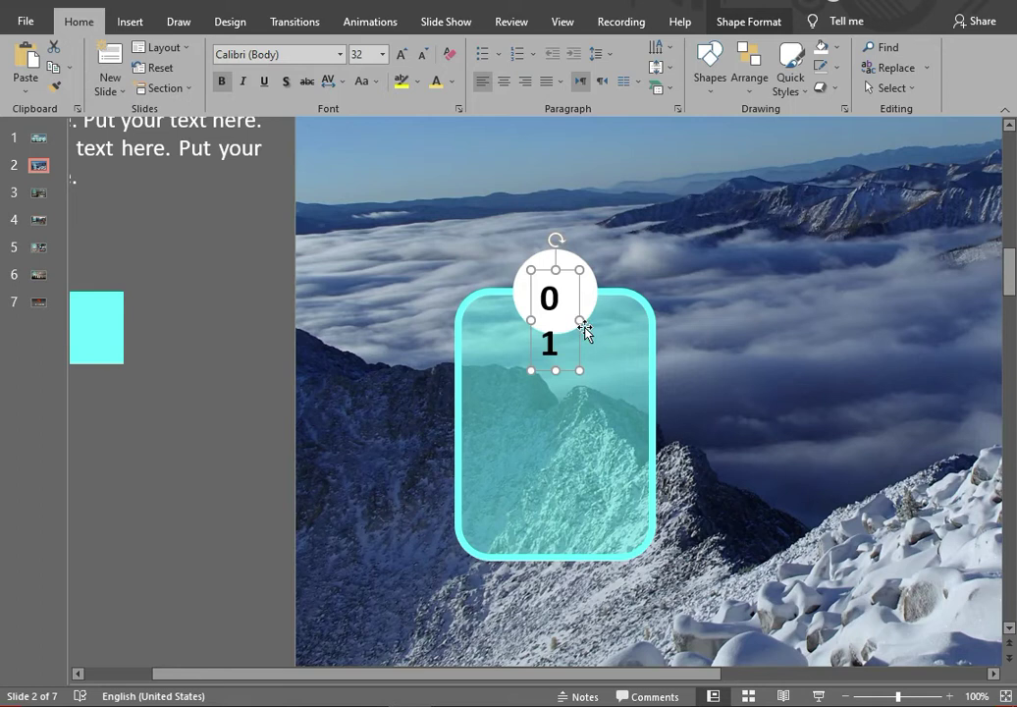
{"action": "left_click_drag", "start_coordinate": [581, 321], "coordinate": [587, 322]}
Step: Position the 01 label centred inside the white circle
{"action": "left_click_drag", "start_coordinate": [570, 277], "coordinate": [561, 264]}
{"action": "left_click", "coordinate": [223, 403]}
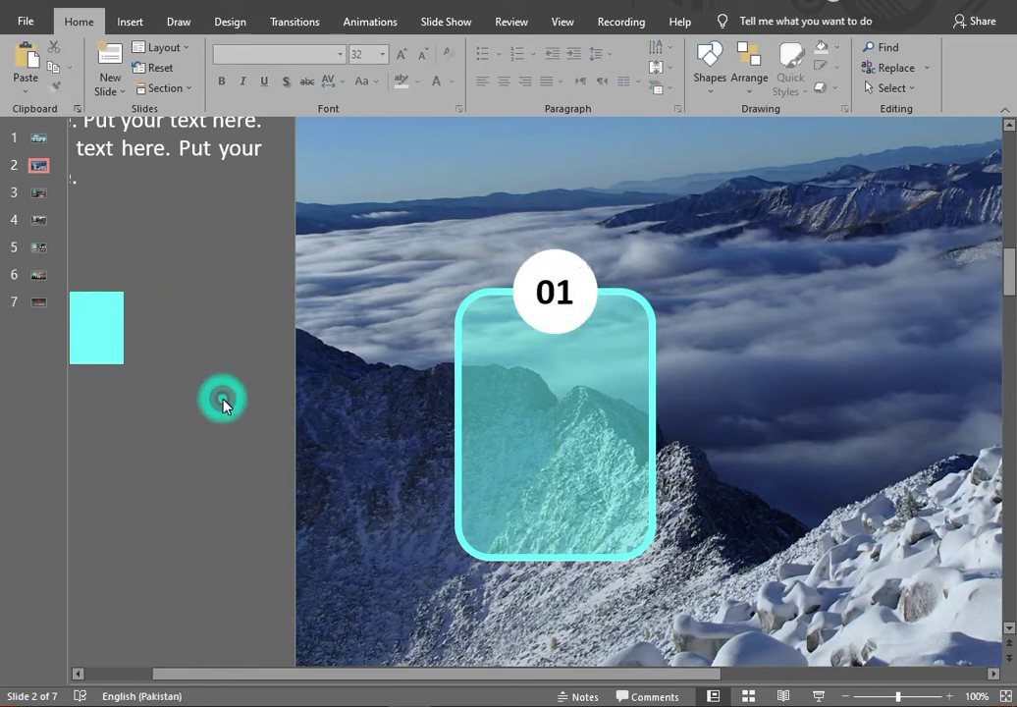
{"action": "scroll", "coordinate": [197, 383], "scroll_direction": "down", "scroll_amount": 2}
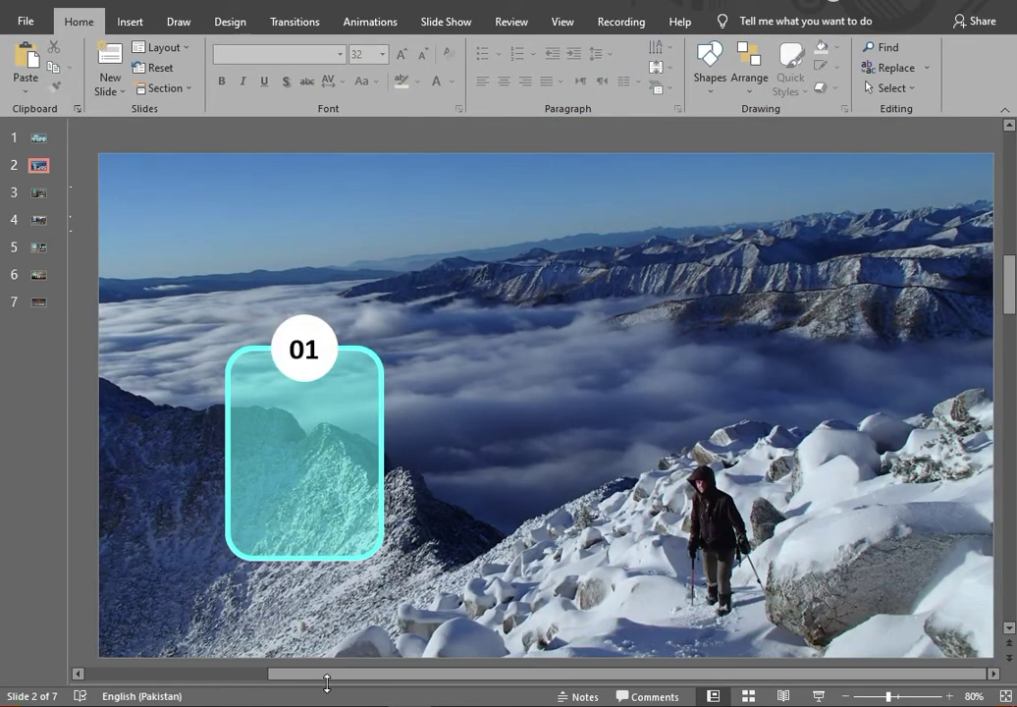
Step: Duplicate the bold white HIKING title and centre the copy on the cyan card below 01
{"action": "left_click_drag", "start_coordinate": [321, 674], "coordinate": [206, 673]}
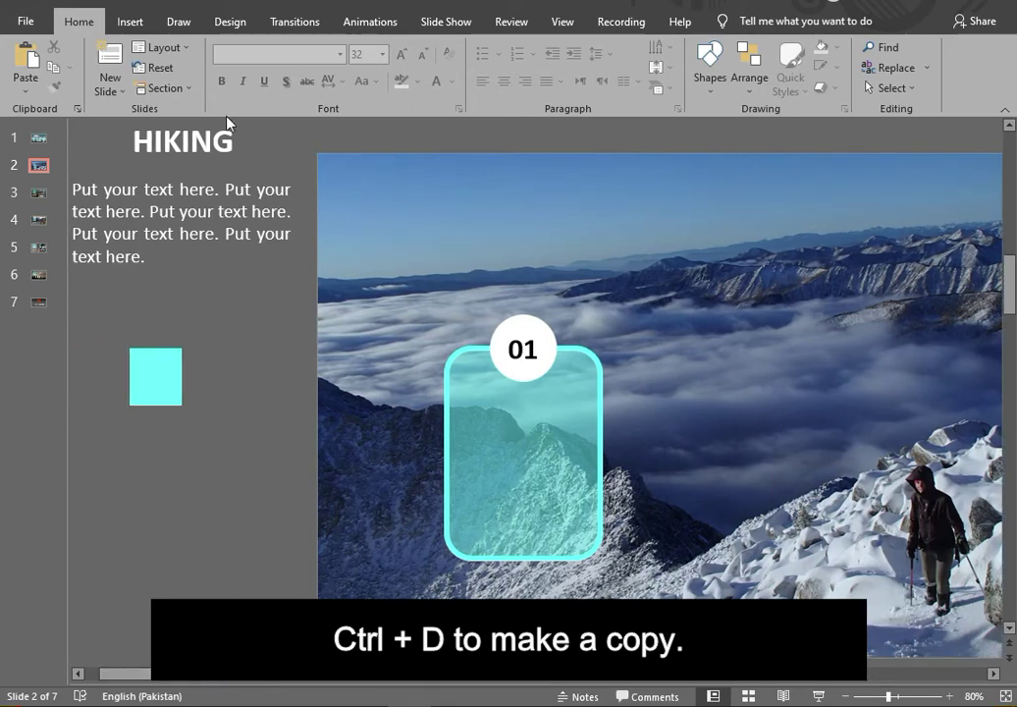
{"action": "left_click", "coordinate": [224, 147]}
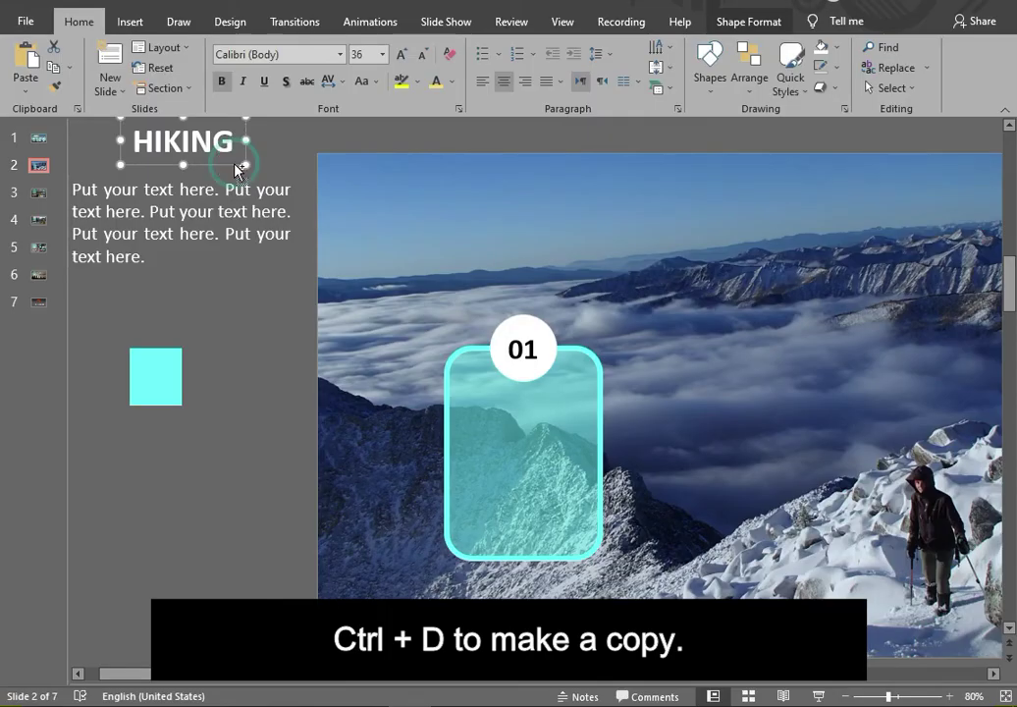
{"action": "key", "text": "ctrl+d"}
{"action": "mouse_move", "coordinate": [241, 189]}
{"action": "left_mouse_down"}
{"action": "mouse_move", "coordinate": [479, 427]}
{"action": "mouse_move", "coordinate": [554, 424]}
{"action": "mouse_move", "coordinate": [556, 441]}
{"action": "left_mouse_up"}
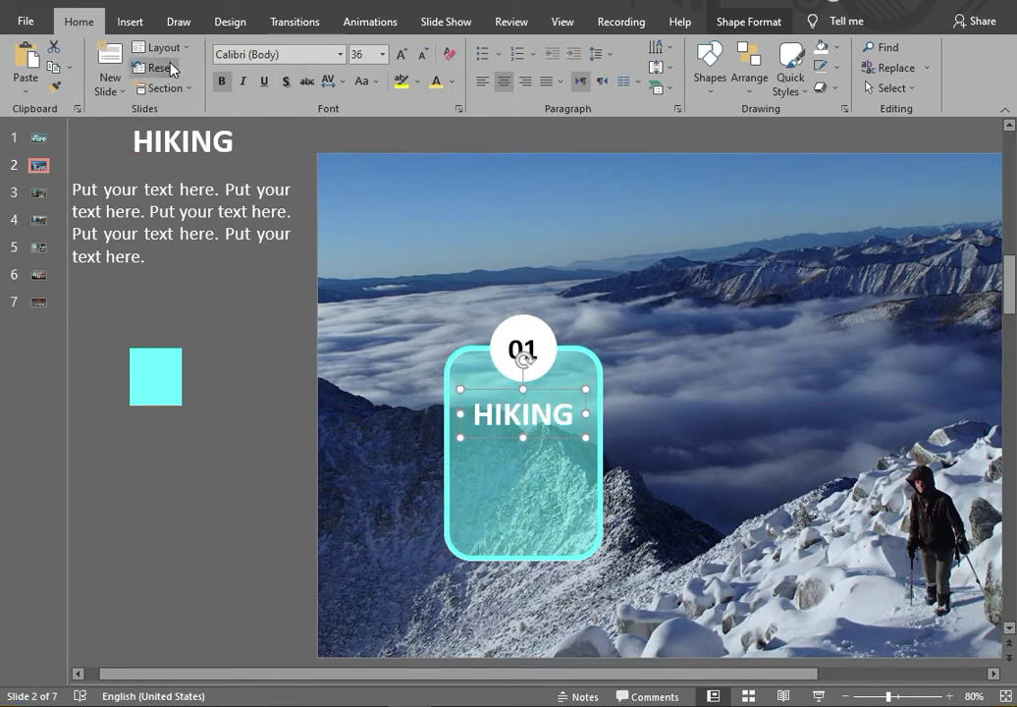
{"action": "left_click", "coordinate": [133, 24]}
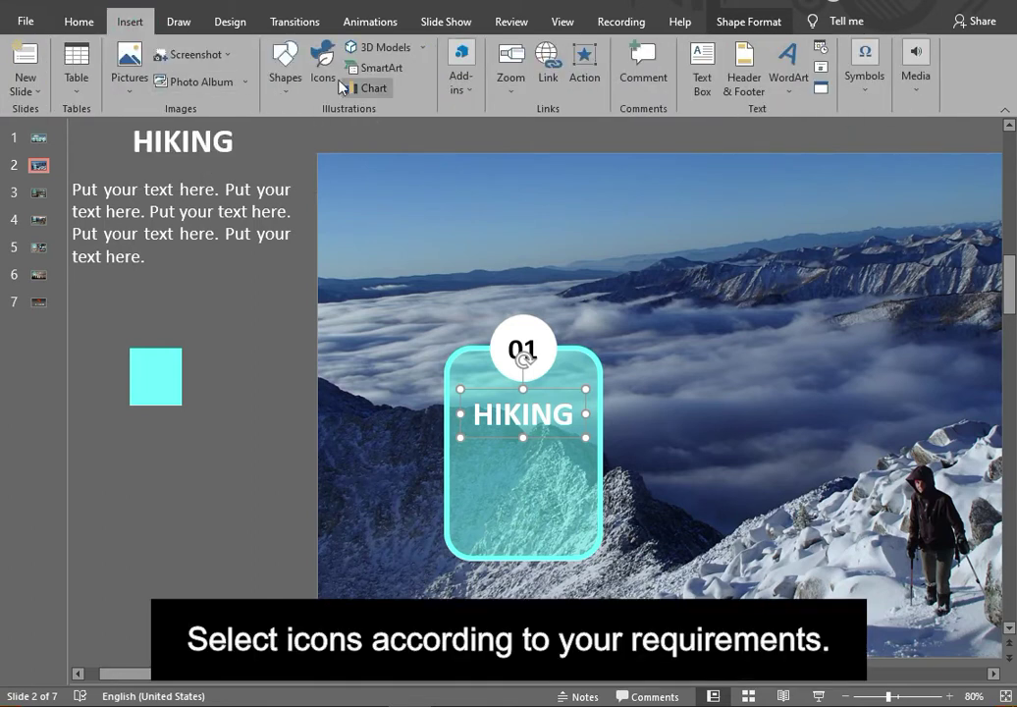
Step: Search the icon library for 'hik' and pick the hiker and backpack icons
{"action": "left_click", "coordinate": [324, 63]}
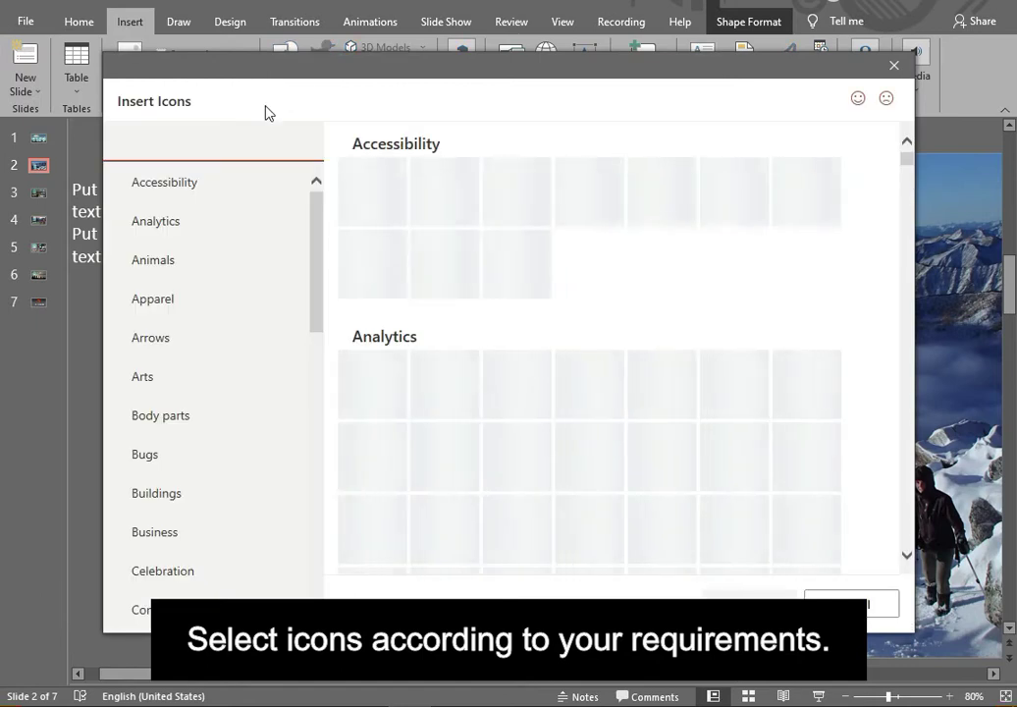
{"action": "left_click", "coordinate": [225, 146]}
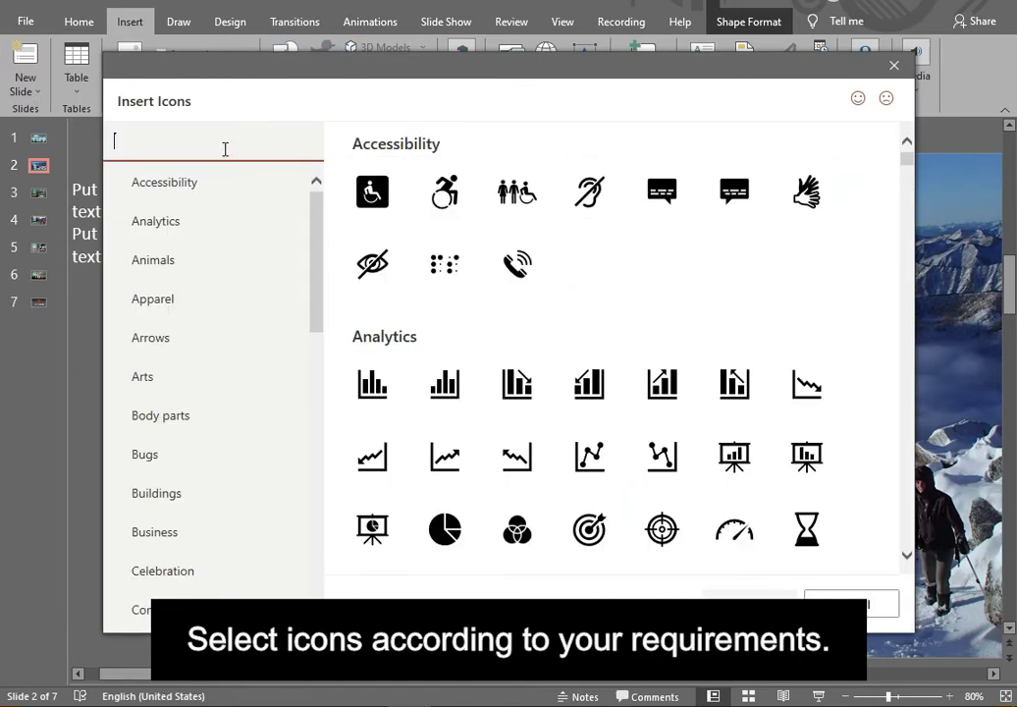
{"action": "type", "text": "hiki"}
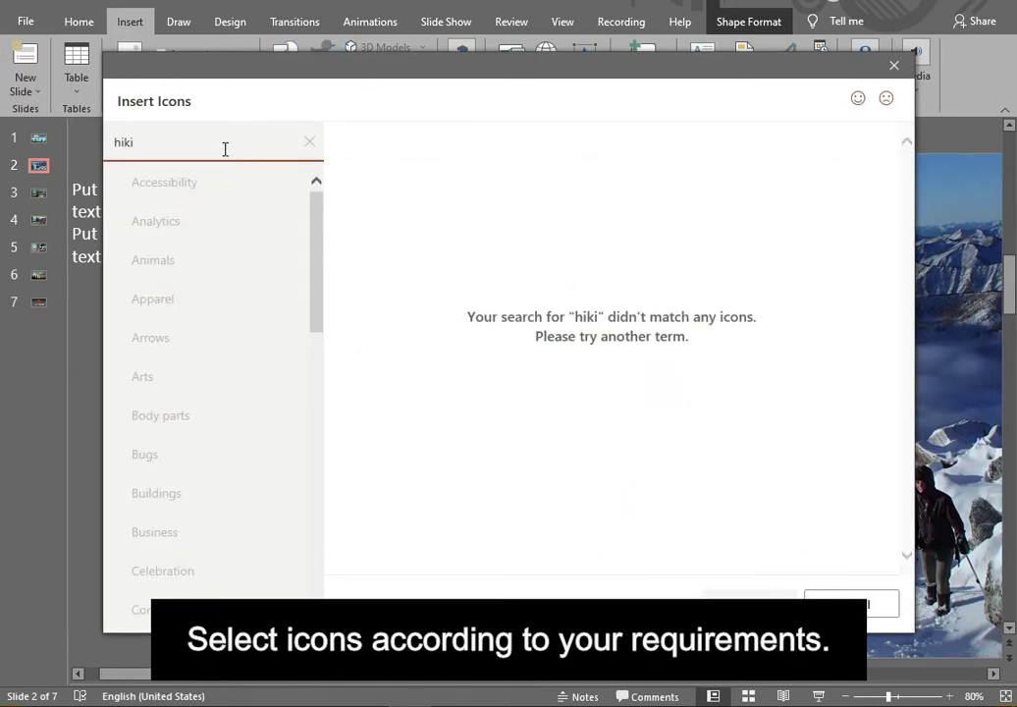
{"action": "key", "text": "BackSpace"}
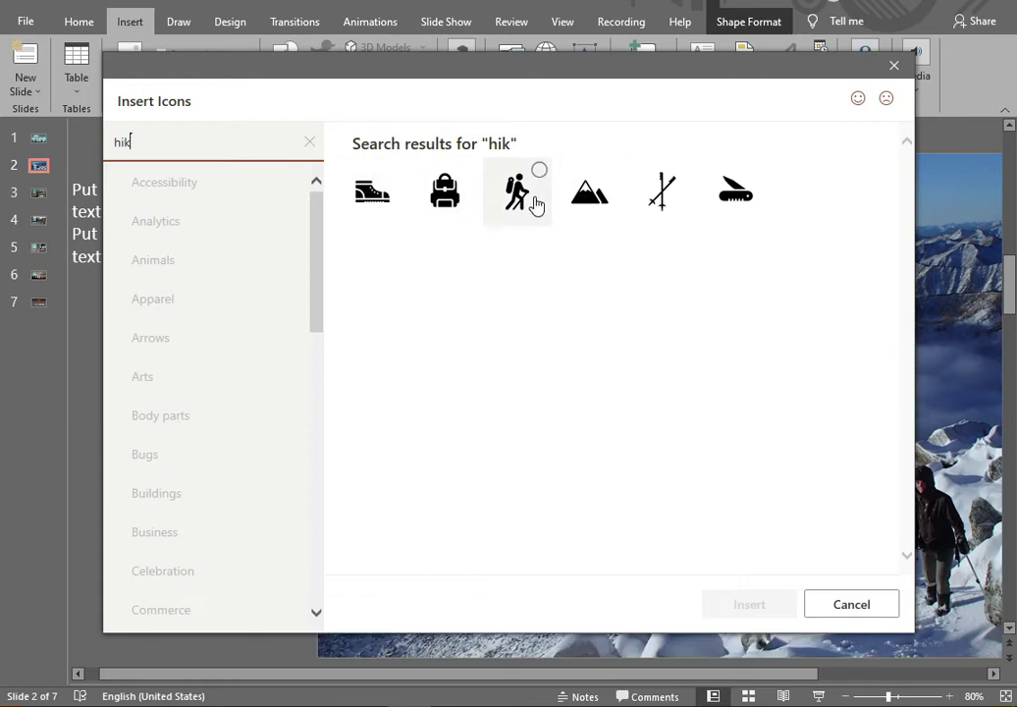
{"action": "left_click", "coordinate": [539, 171]}
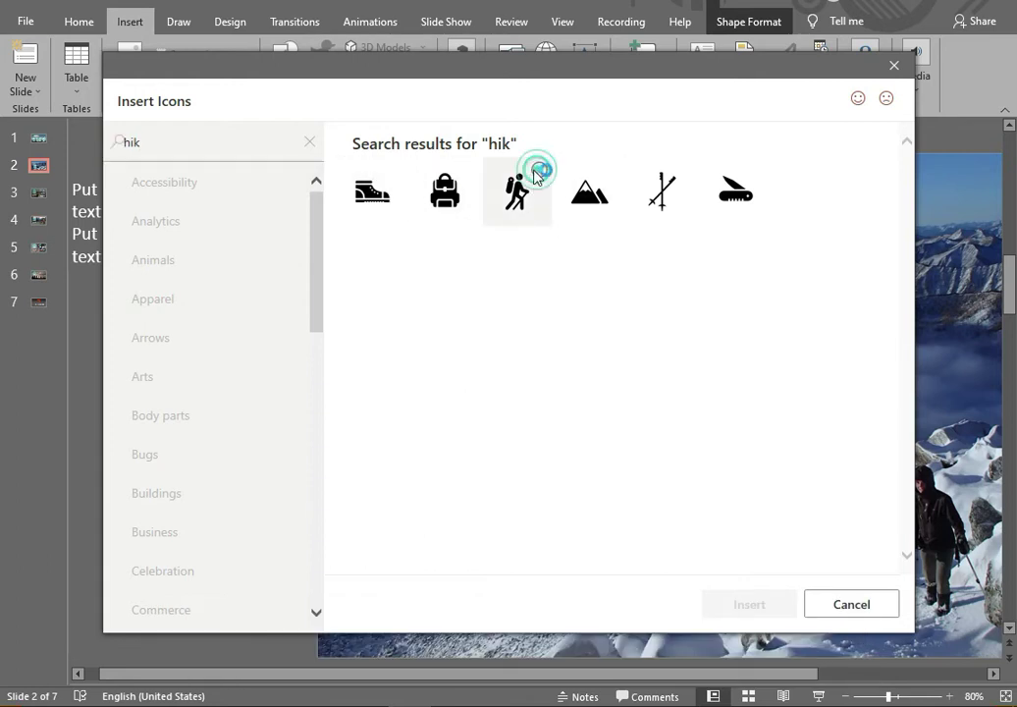
{"action": "left_click", "coordinate": [468, 177]}
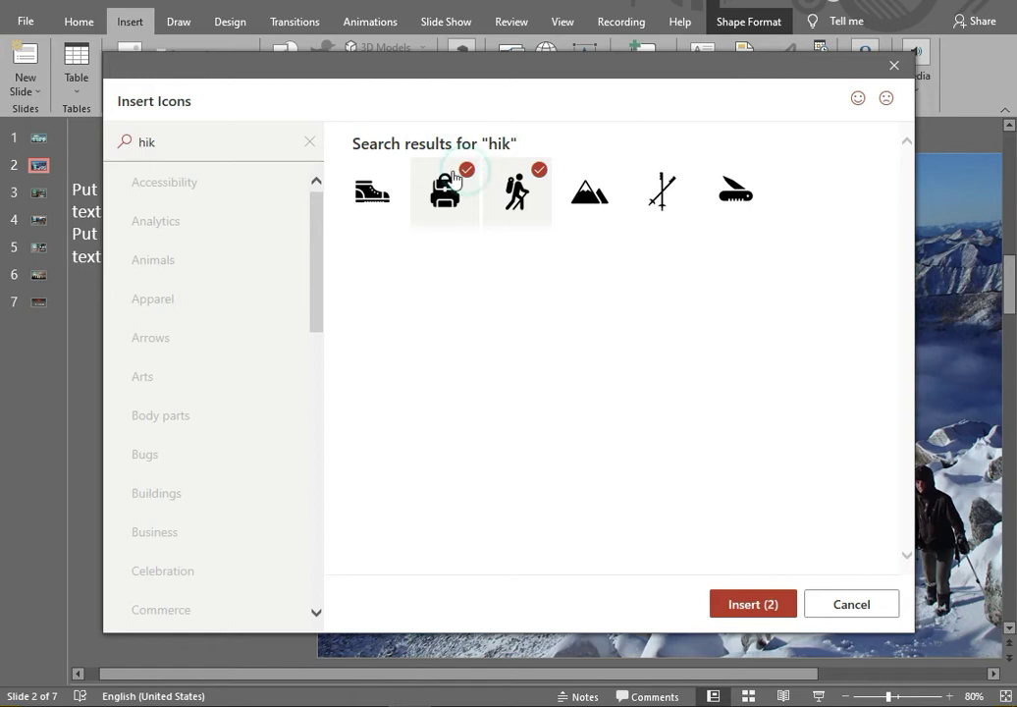
Step: Add the team and campfire icons via 'team' and 'camp' searches, then insert all four
{"action": "double_click", "coordinate": [274, 144]}
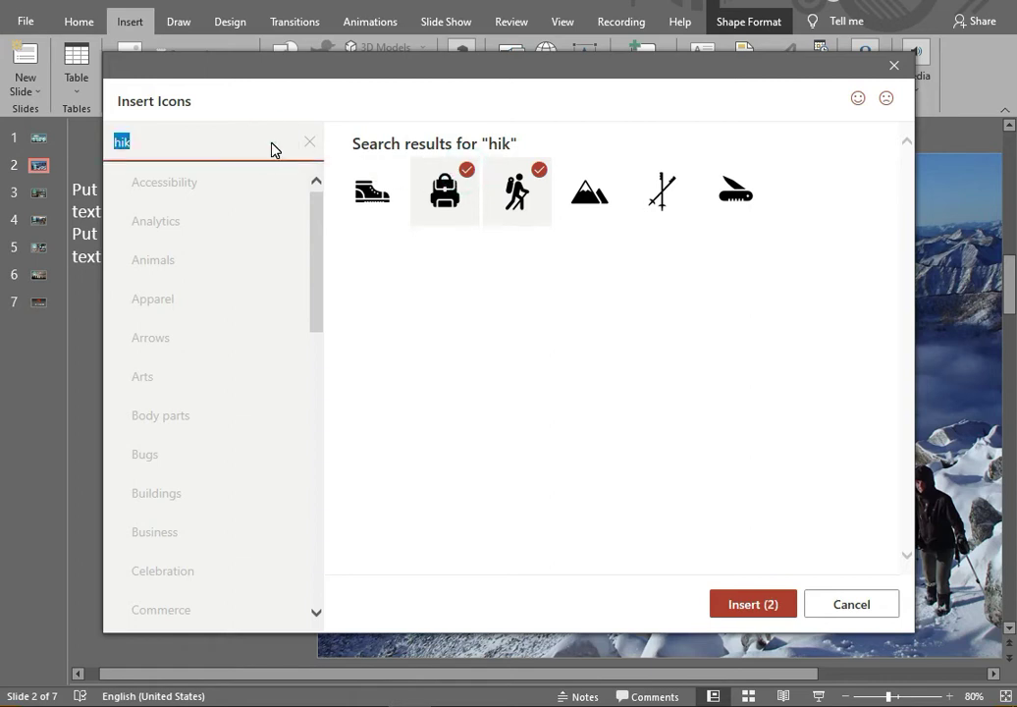
{"action": "type", "text": "team"}
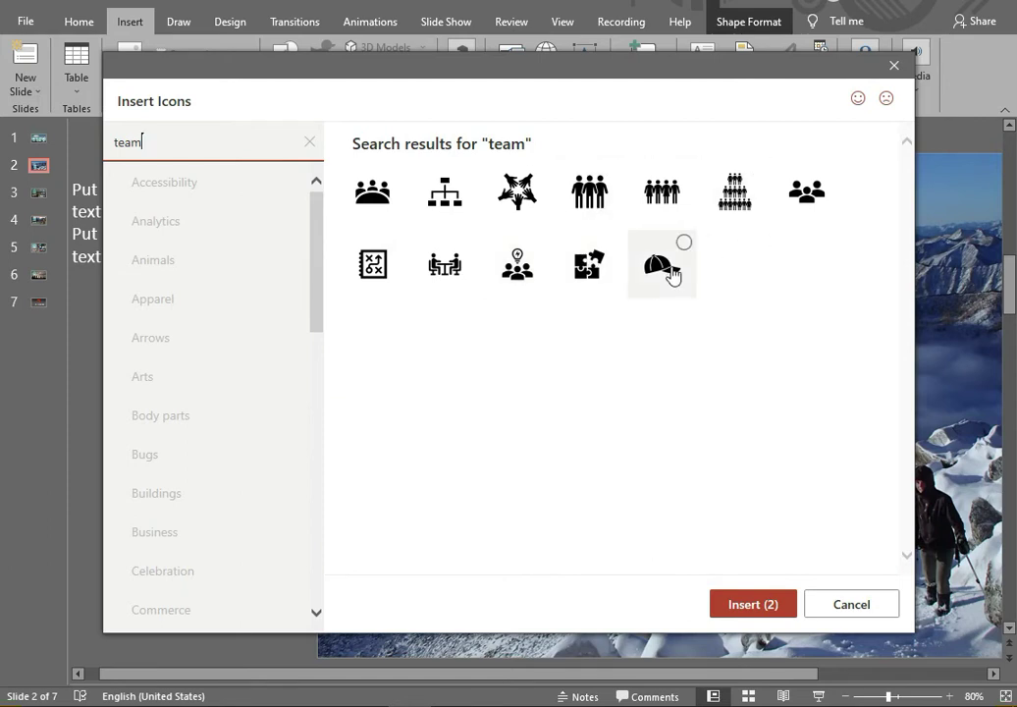
{"action": "left_click", "coordinate": [542, 254]}
{"action": "double_click", "coordinate": [211, 145]}
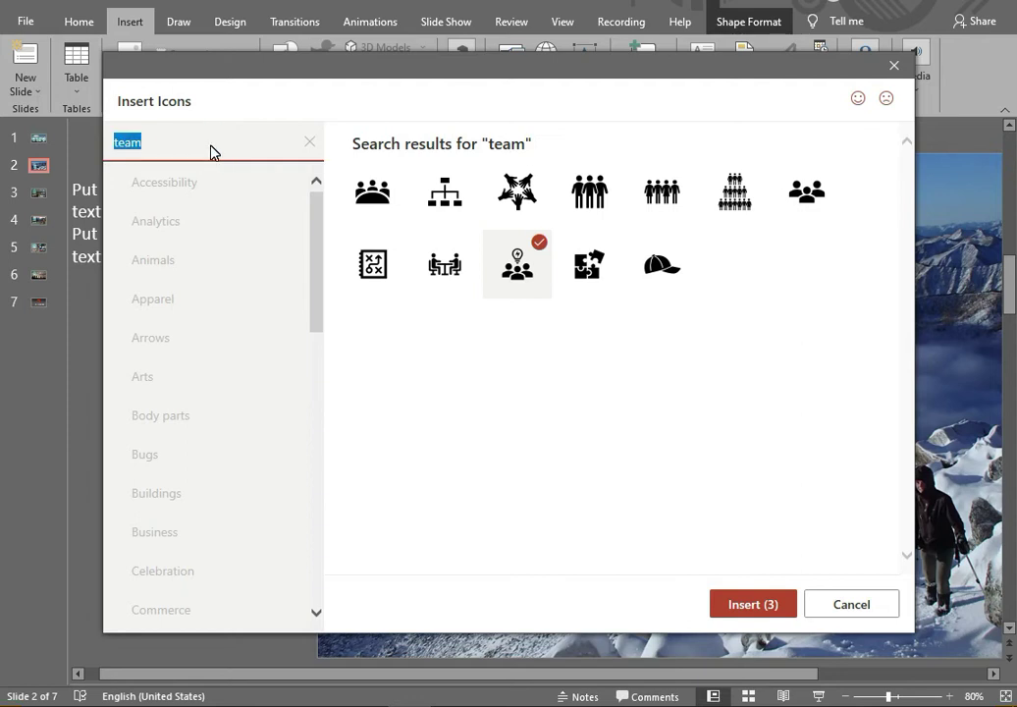
{"action": "type", "text": "ca"}
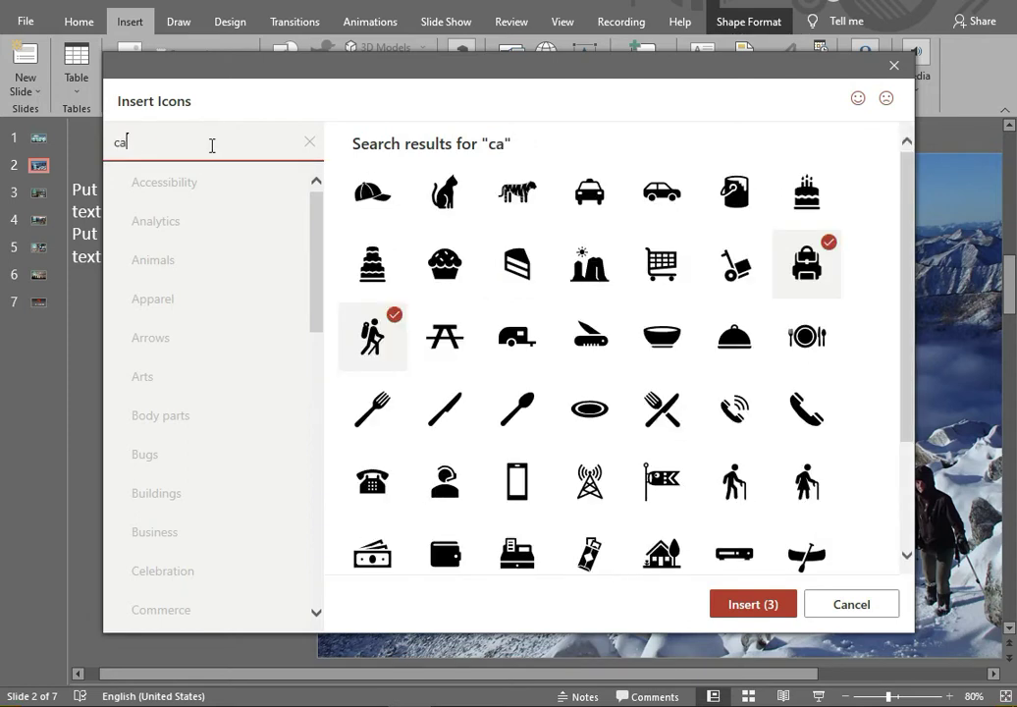
{"action": "type", "text": "mp"}
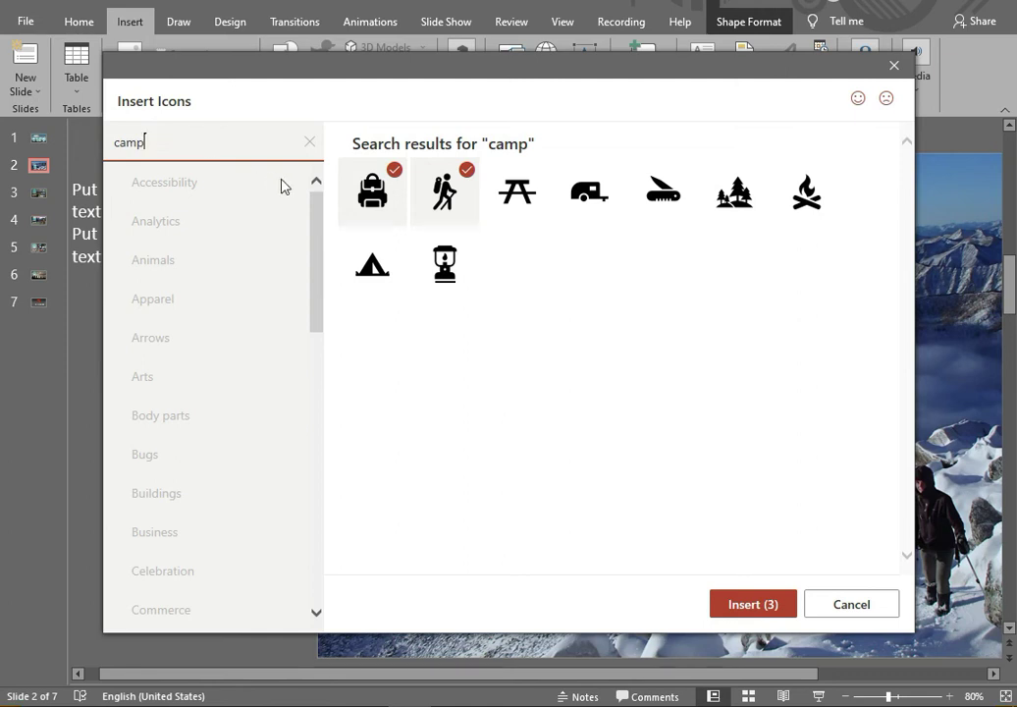
{"action": "left_click", "coordinate": [830, 177]}
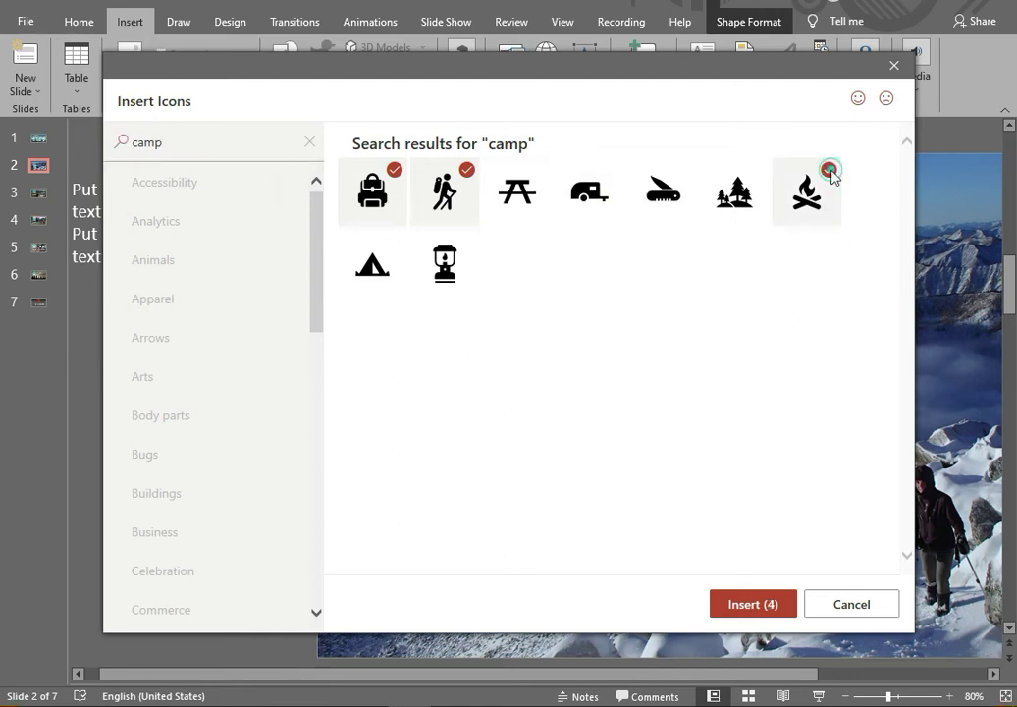
{"action": "left_click", "coordinate": [746, 603]}
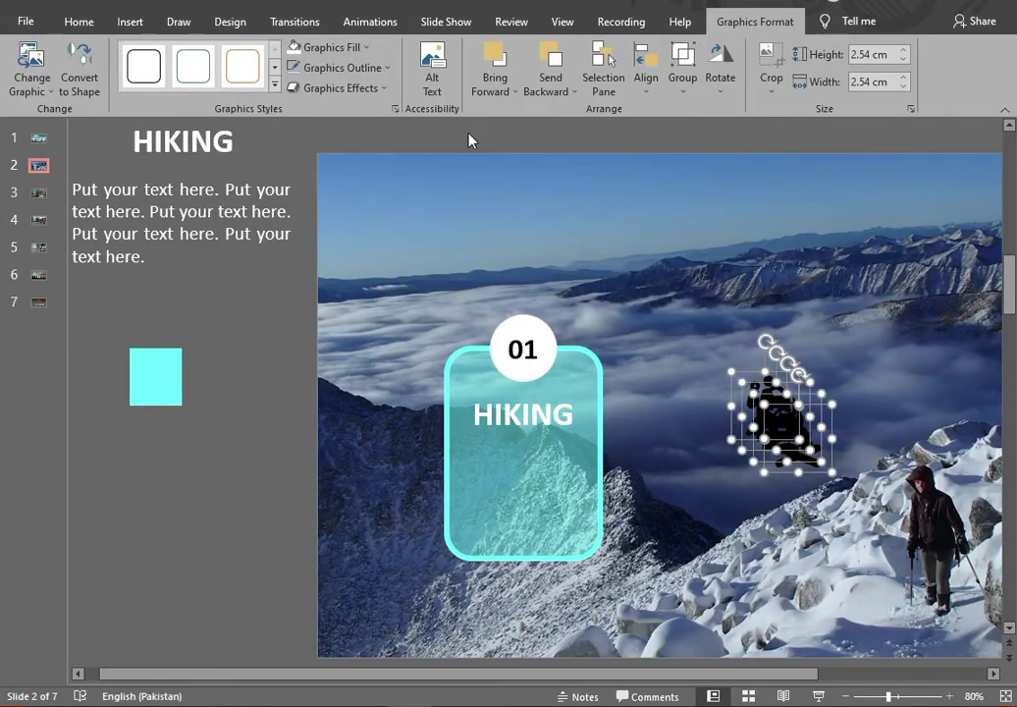
Step: Give the inserted icons no outline and a white fill
{"action": "left_click", "coordinate": [374, 68]}
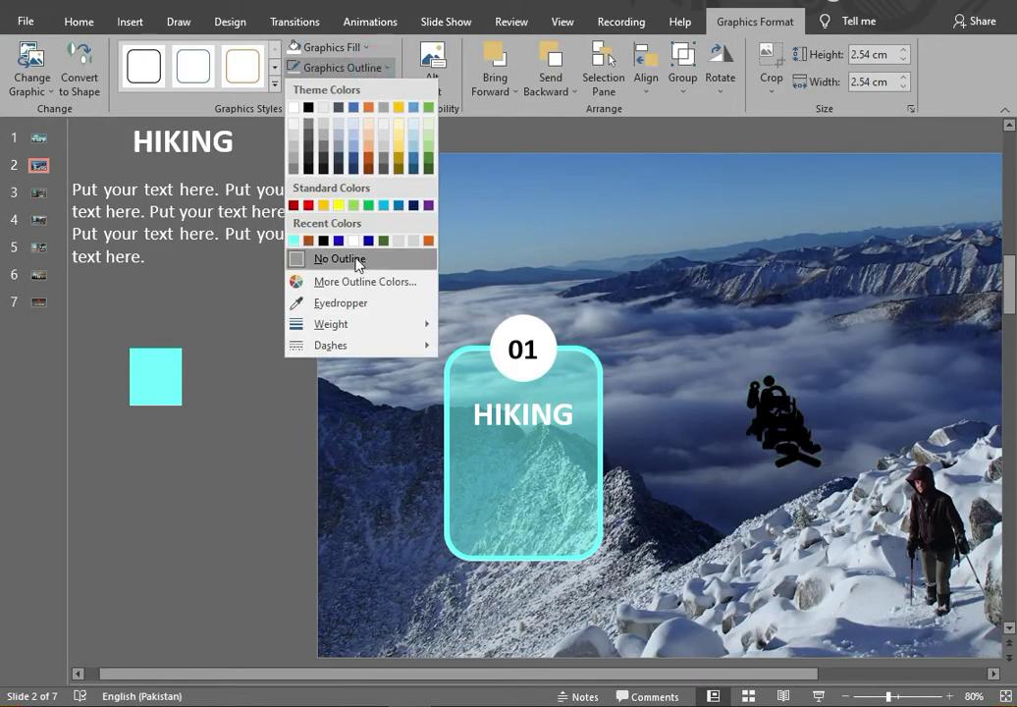
{"action": "left_click", "coordinate": [357, 259]}
{"action": "left_click", "coordinate": [295, 50]}
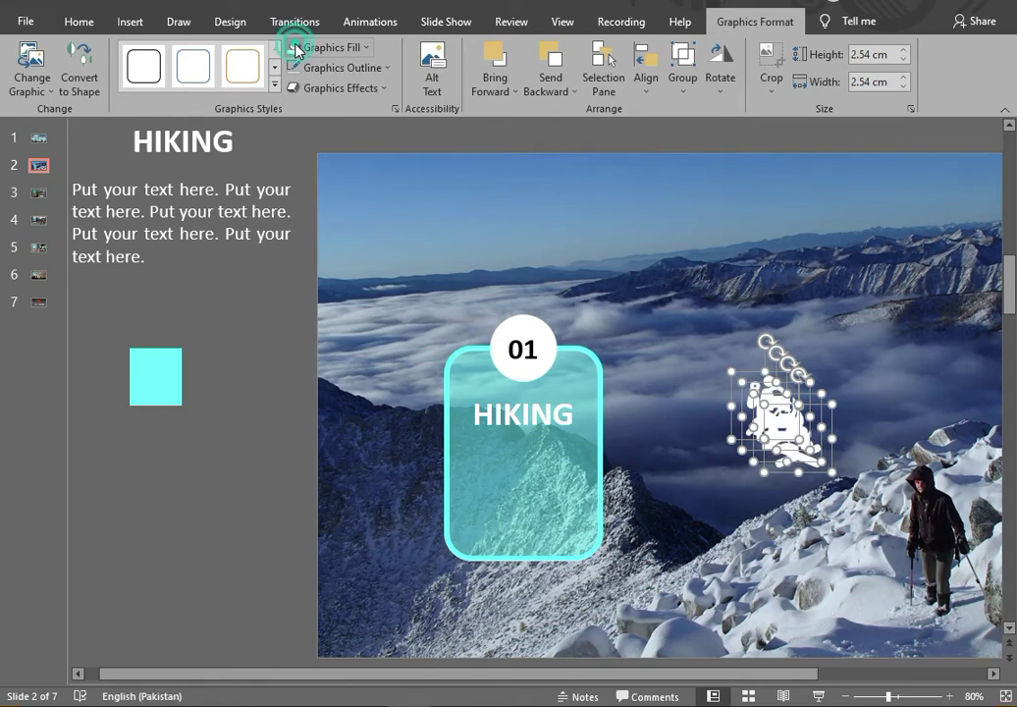
Step: Move the icons off-slide and place the hiker, enlarged to 3.76 cm, in the HIKING card
{"action": "mouse_move", "coordinate": [785, 427]}
{"action": "left_mouse_down"}
{"action": "mouse_move", "coordinate": [201, 520]}
{"action": "mouse_move", "coordinate": [212, 601]}
{"action": "left_mouse_up"}
{"action": "left_click", "coordinate": [263, 455]}
{"action": "mouse_move", "coordinate": [199, 501]}
{"action": "left_mouse_down"}
{"action": "mouse_move", "coordinate": [260, 469]}
{"action": "mouse_move", "coordinate": [165, 561]}
{"action": "left_mouse_up"}
{"action": "left_click_drag", "start_coordinate": [172, 496], "coordinate": [517, 494]}
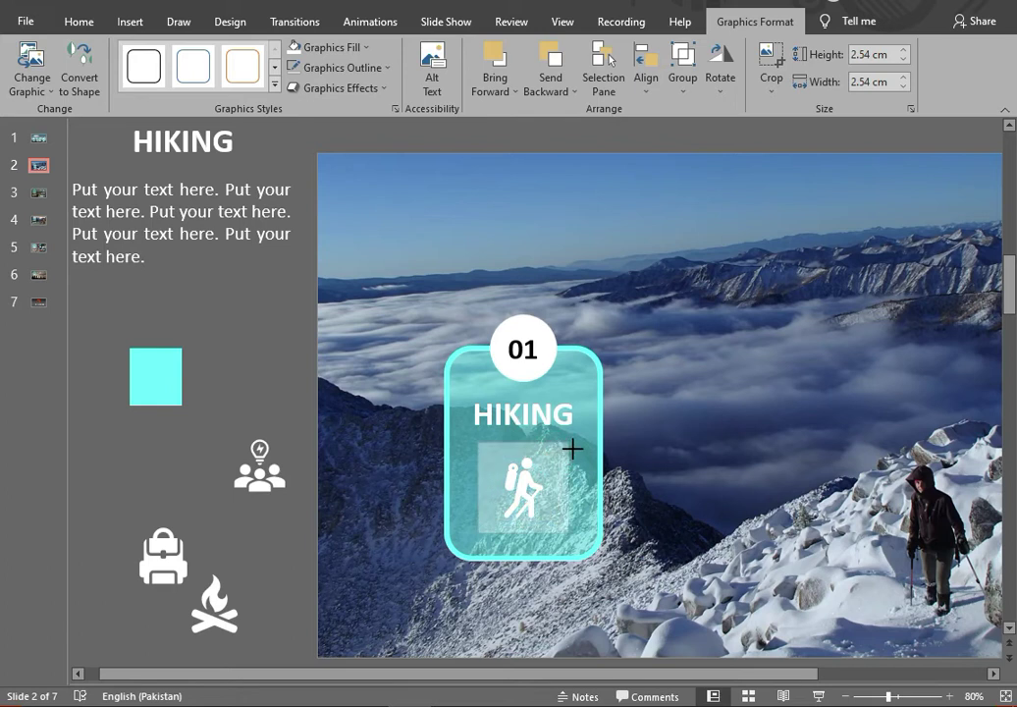
{"action": "left_click_drag", "start_coordinate": [555, 455], "coordinate": [571, 439]}
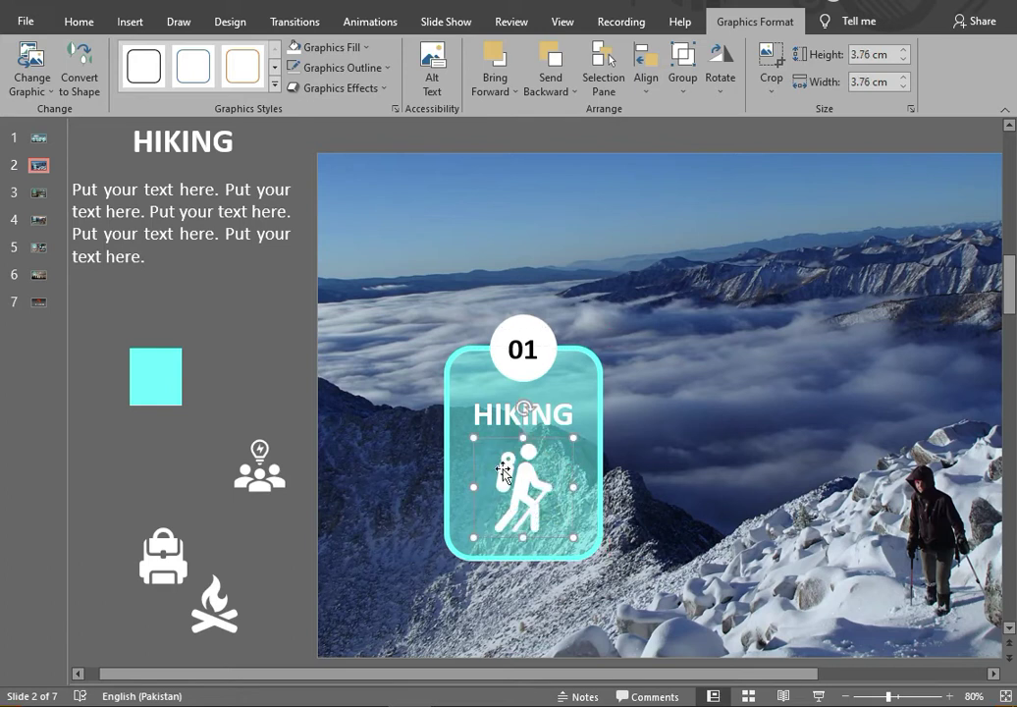
{"action": "scroll", "coordinate": [503, 472], "scroll_direction": "down", "scroll_amount": 1}
{"action": "scroll", "coordinate": [504, 474], "scroll_direction": "down", "scroll_amount": 1}
{"action": "left_click", "coordinate": [253, 353]}
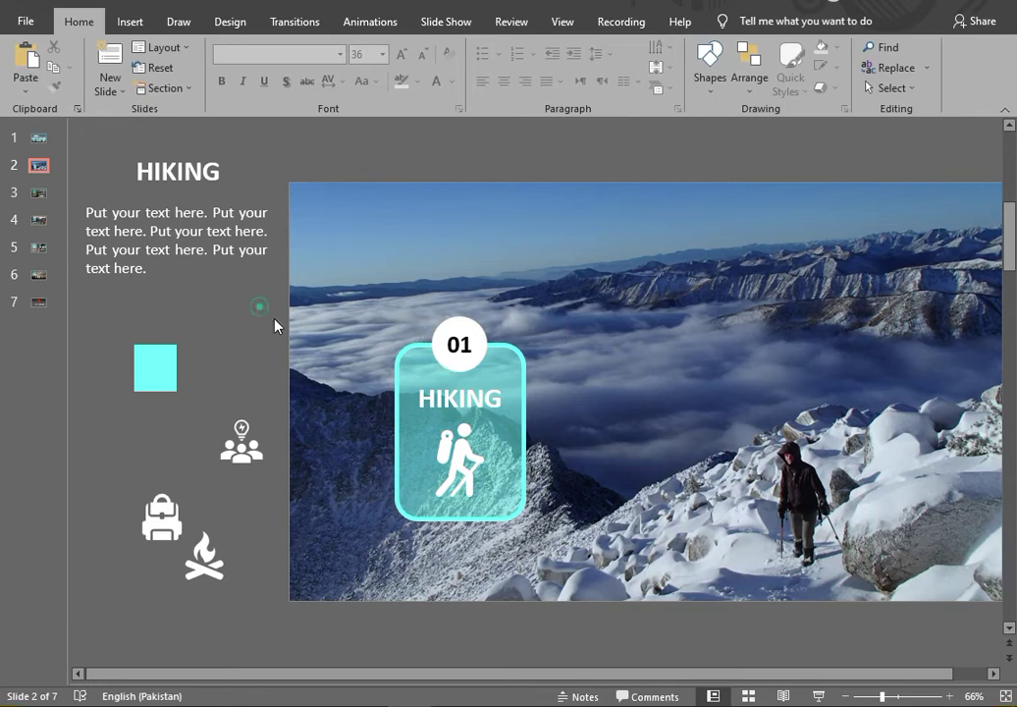
Step: Group the HIKING card's parts and place a duplicate to its right
{"action": "left_click_drag", "start_coordinate": [275, 324], "coordinate": [633, 553]}
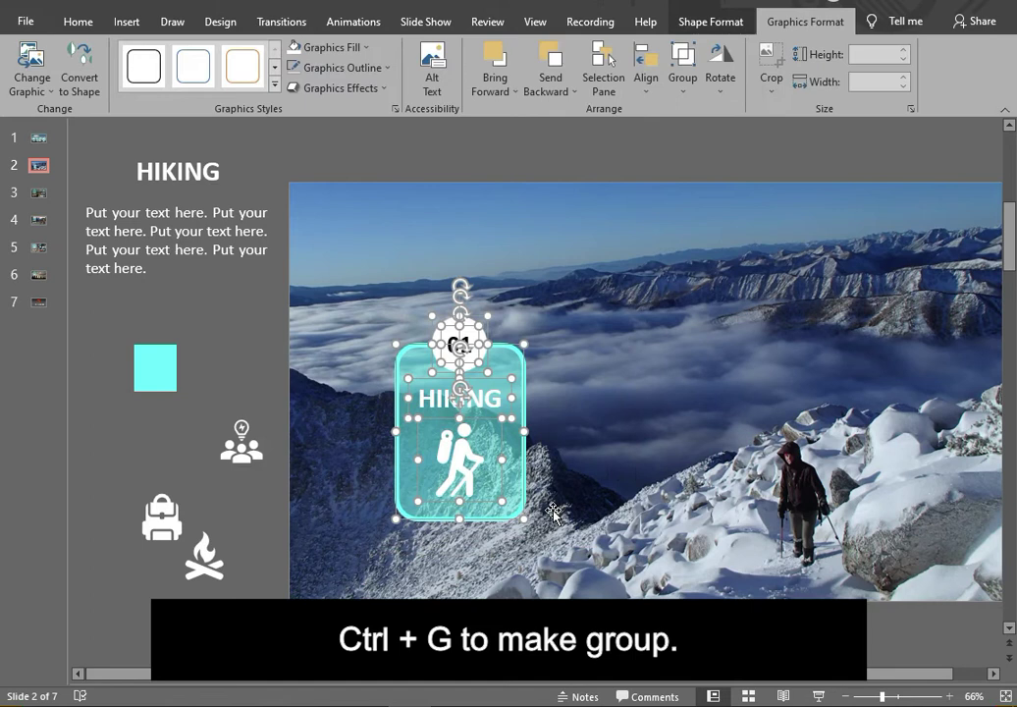
{"action": "key", "text": "ctrl+g"}
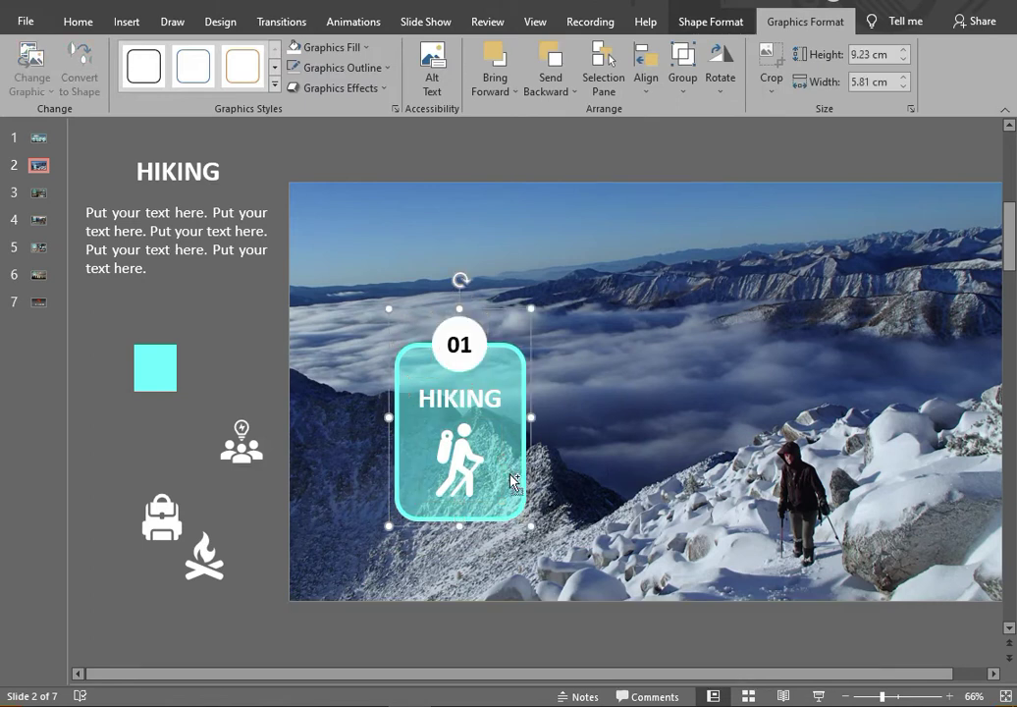
{"action": "key", "text": "ctrl+d"}
{"action": "mouse_move", "coordinate": [510, 466]}
{"action": "left_mouse_down"}
{"action": "mouse_move", "coordinate": [545, 454]}
{"action": "mouse_move", "coordinate": [706, 450]}
{"action": "left_mouse_up"}
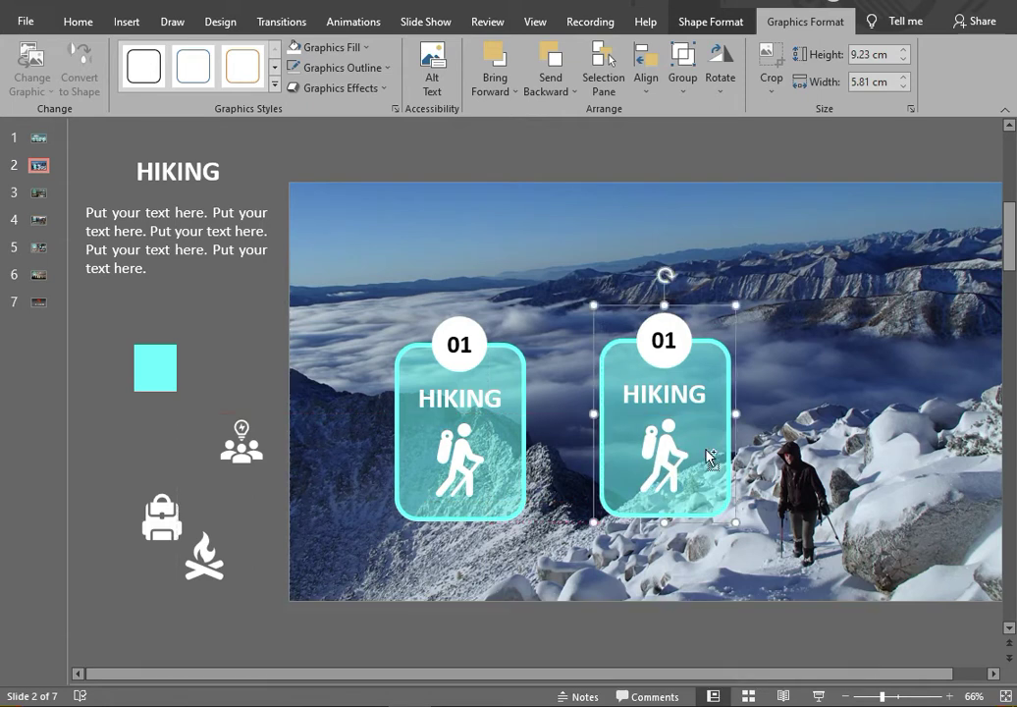
Step: Make two more card copies and arrange all four in a row across the photo
{"action": "key", "text": "ctrl+d"}
{"action": "key", "text": "ctrl+d"}
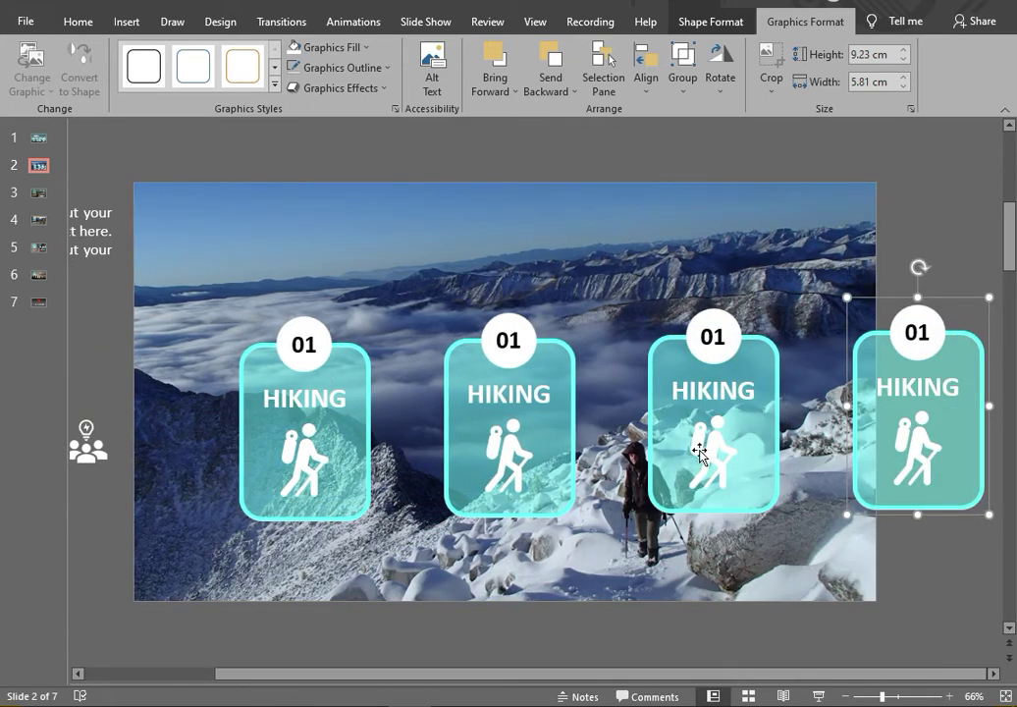
{"action": "scroll", "coordinate": [699, 452], "scroll_direction": "down", "scroll_amount": 2}
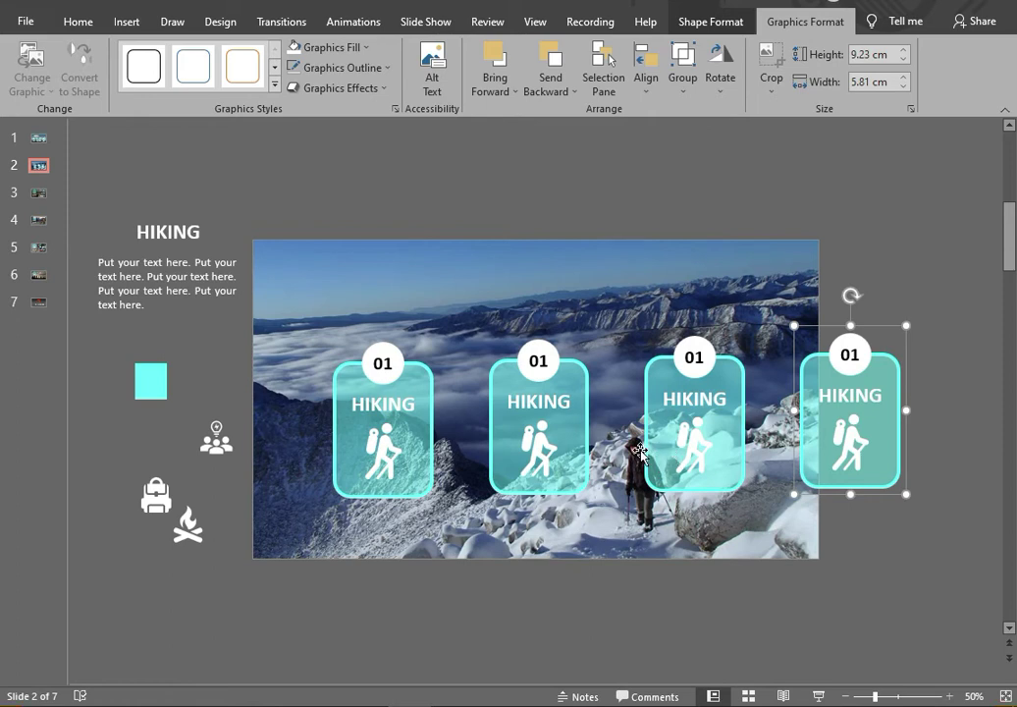
{"action": "left_click_drag", "start_coordinate": [423, 450], "coordinate": [392, 448]}
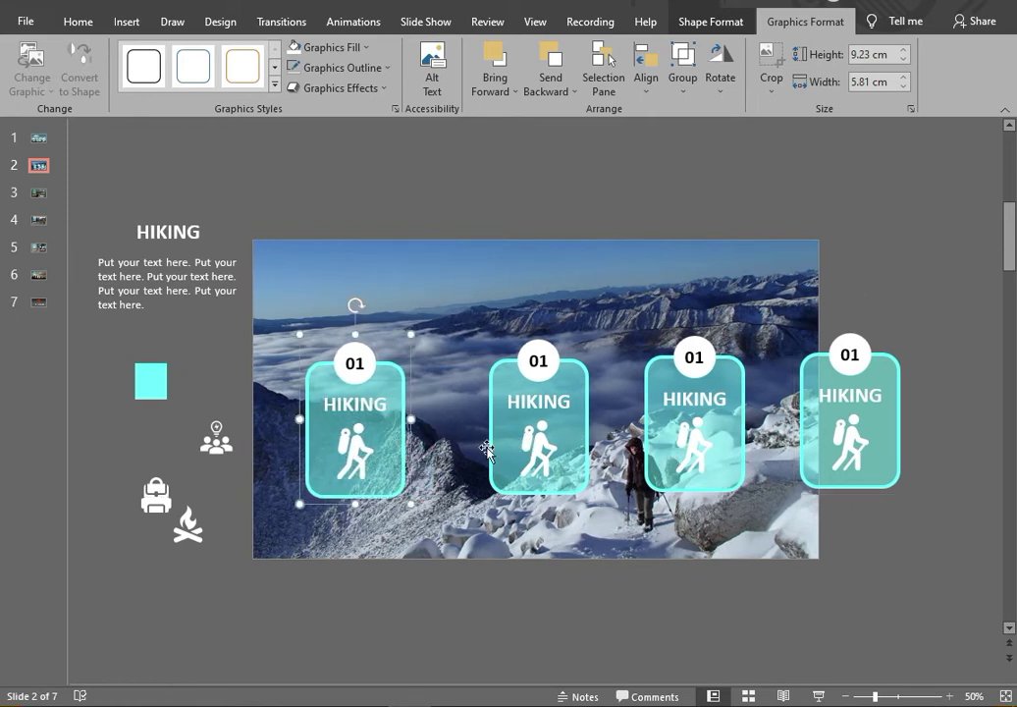
{"action": "left_click_drag", "start_coordinate": [572, 450], "coordinate": [536, 452]}
{"action": "left_click_drag", "start_coordinate": [673, 427], "coordinate": [591, 430]}
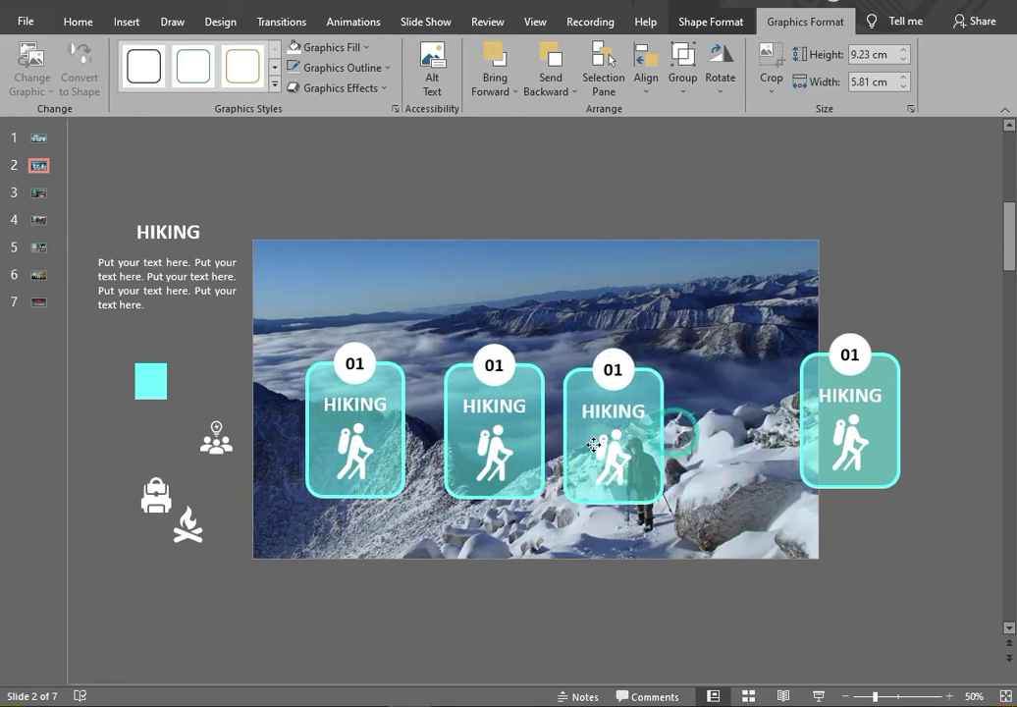
{"action": "left_click", "coordinate": [857, 413]}
{"action": "left_click_drag", "start_coordinate": [857, 413], "coordinate": [763, 420]}
{"action": "left_click_drag", "start_coordinate": [653, 420], "coordinate": [638, 444]}
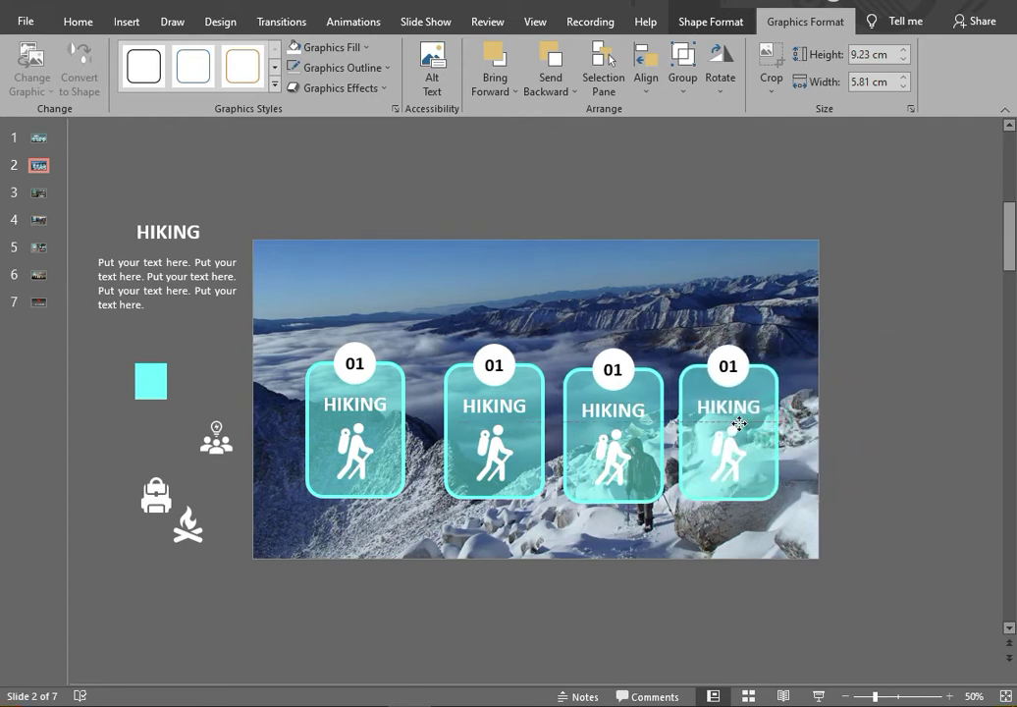
Step: Align the tops of the four cards and distribute them horizontally
{"action": "left_click", "coordinate": [638, 444], "text": "shift"}
{"action": "left_click", "coordinate": [447, 415], "text": "shift"}
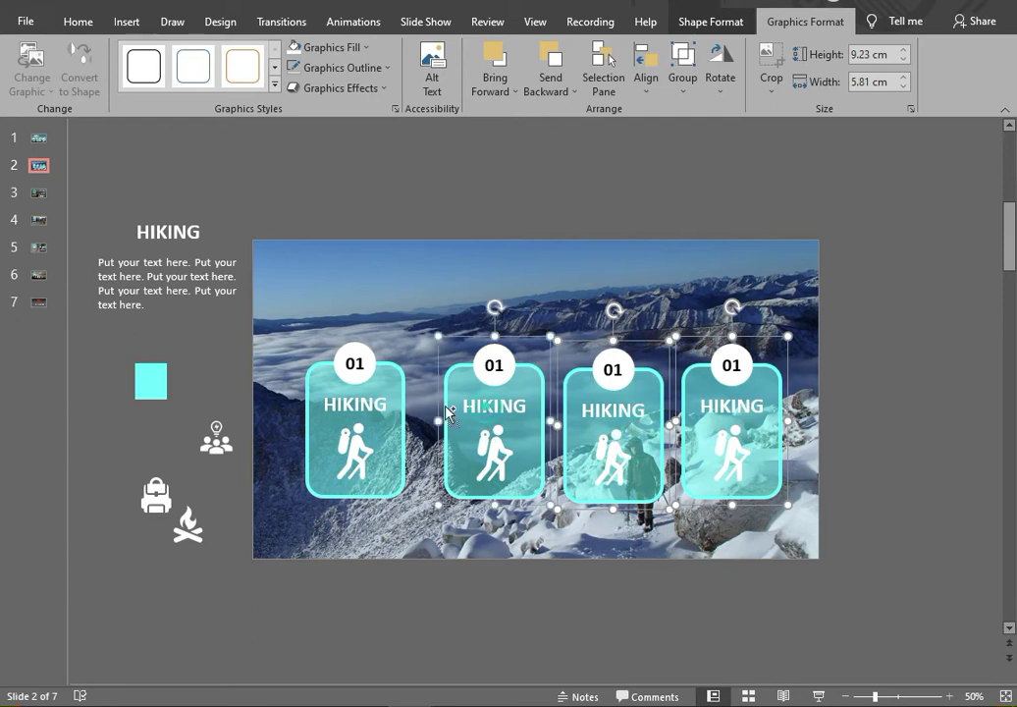
{"action": "left_click", "coordinate": [365, 422], "text": "shift"}
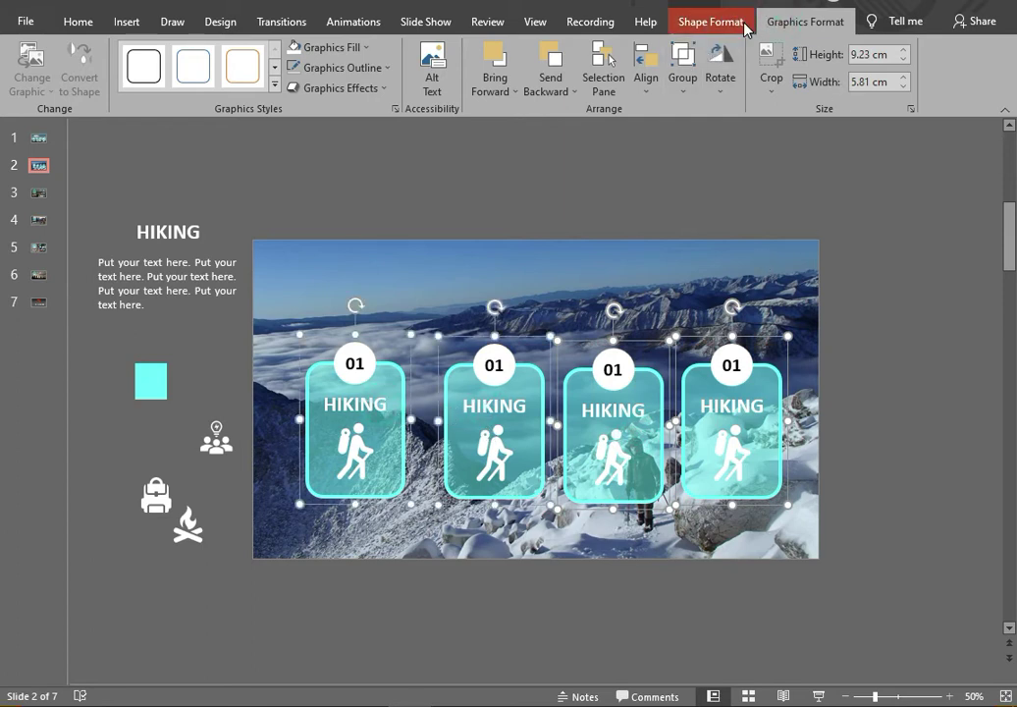
{"action": "left_click", "coordinate": [647, 70]}
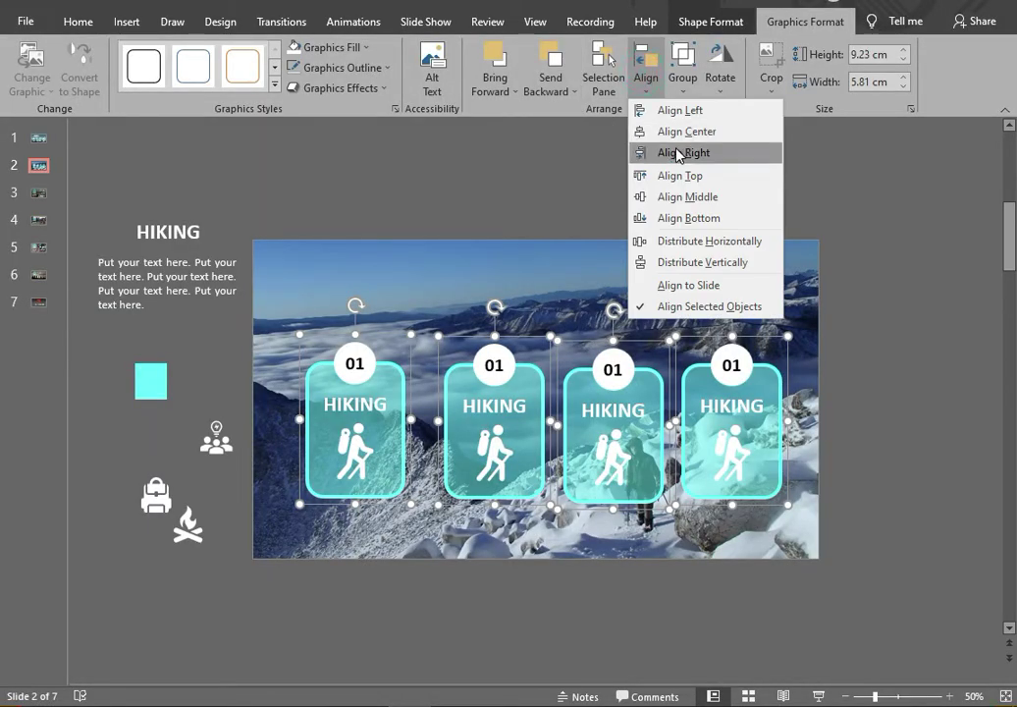
{"action": "left_click", "coordinate": [691, 176]}
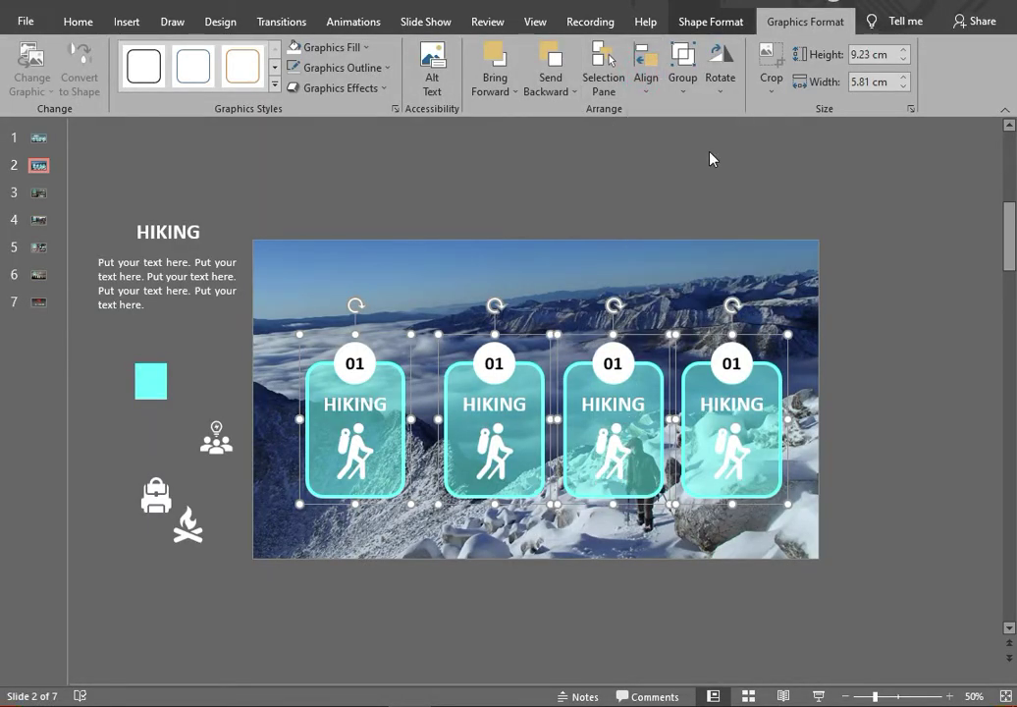
{"action": "left_click", "coordinate": [644, 80]}
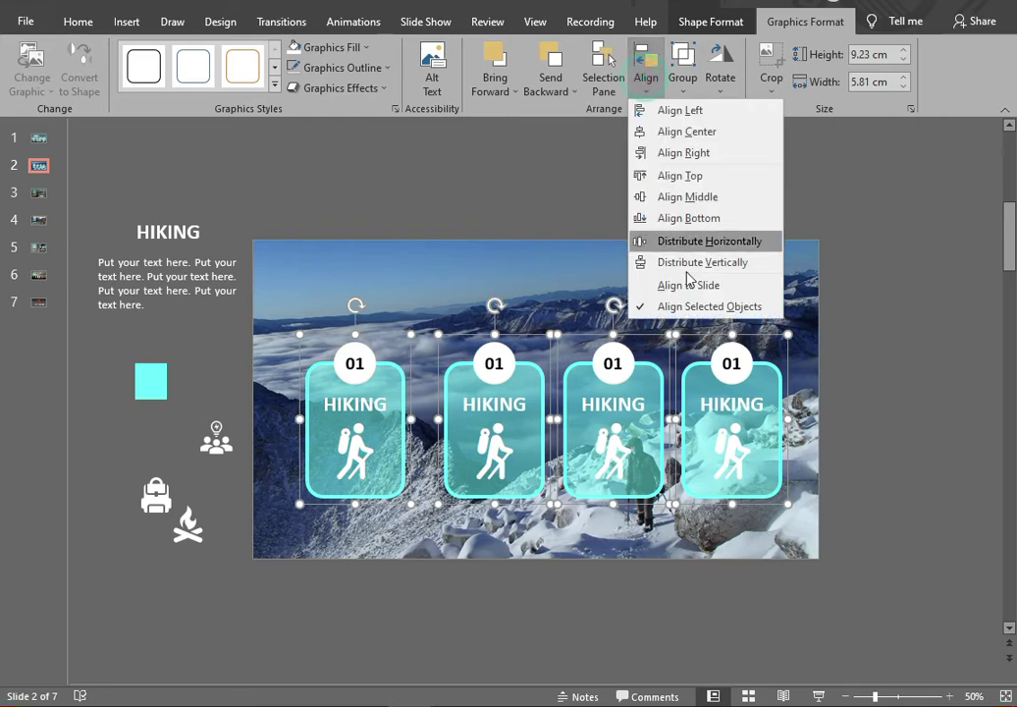
{"action": "left_click", "coordinate": [723, 245]}
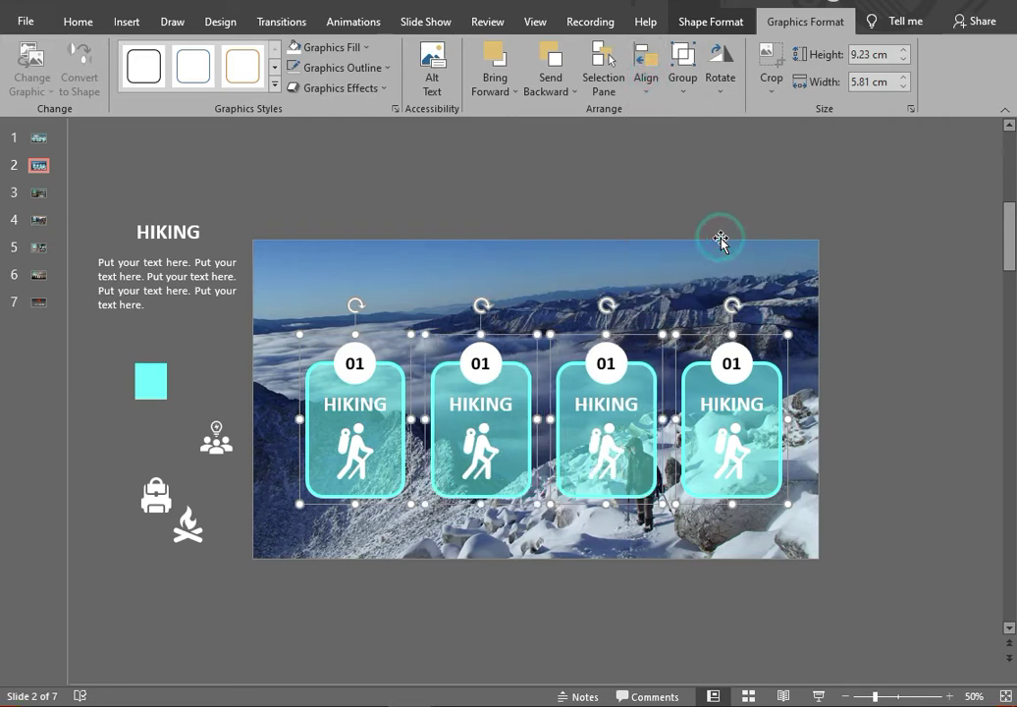
Step: Move the row of four cards slightly lower and left on the photo
{"action": "left_click", "coordinate": [727, 352]}
{"action": "left_click", "coordinate": [960, 384]}
{"action": "left_click", "coordinate": [727, 351]}
{"action": "left_click", "coordinate": [739, 439]}
{"action": "left_click", "coordinate": [768, 452]}
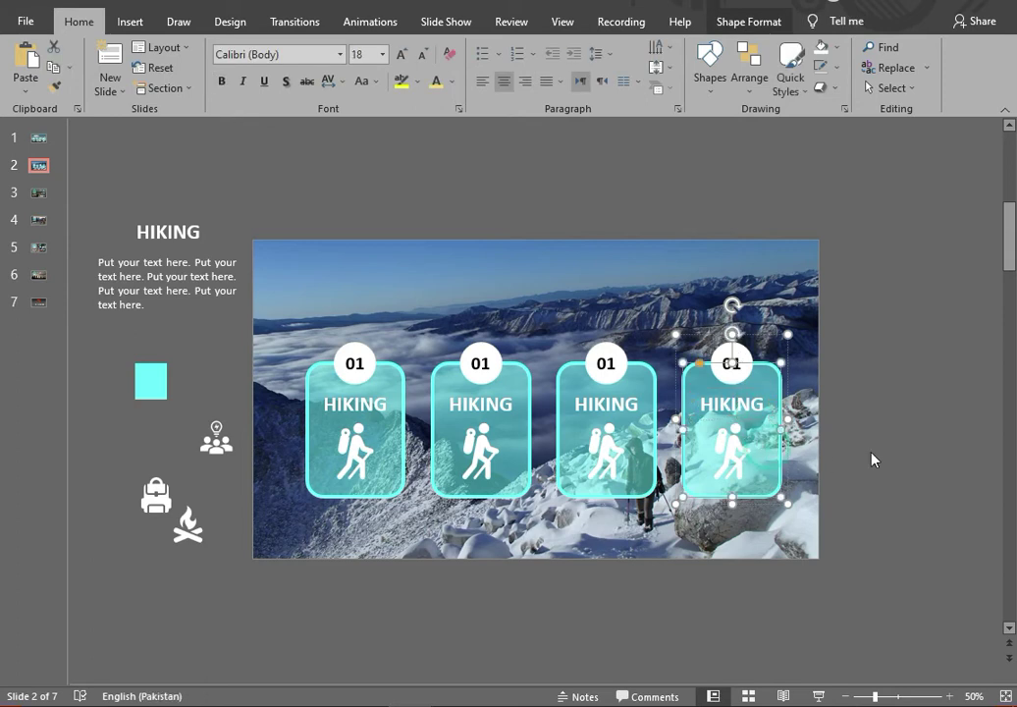
{"action": "left_click", "coordinate": [903, 452]}
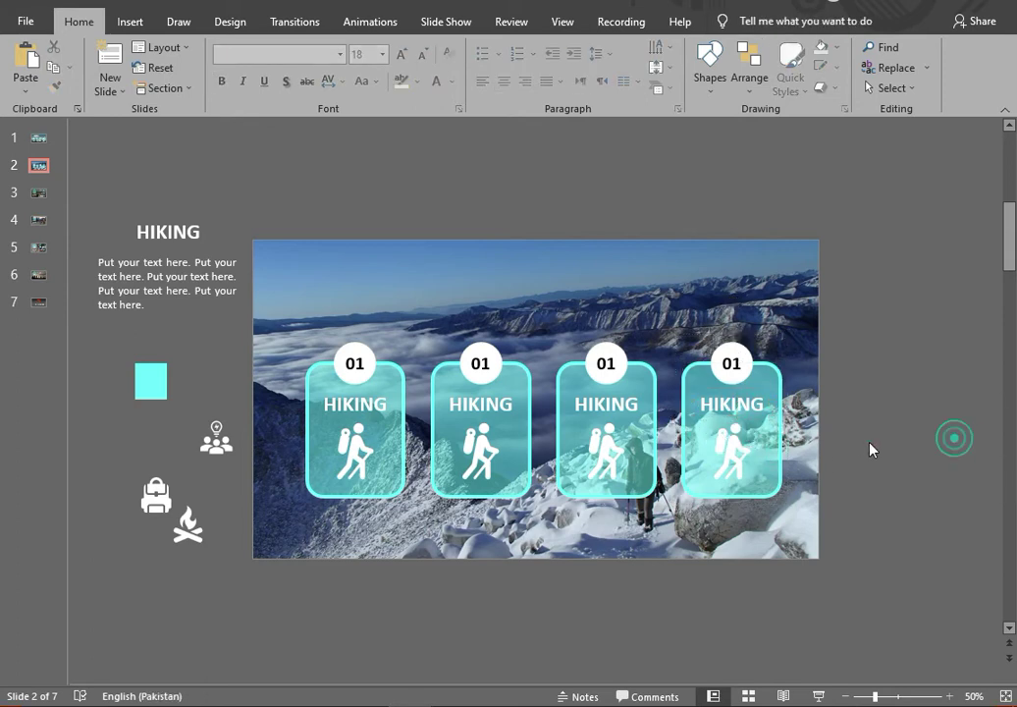
{"action": "left_click_drag", "start_coordinate": [903, 328], "coordinate": [277, 540]}
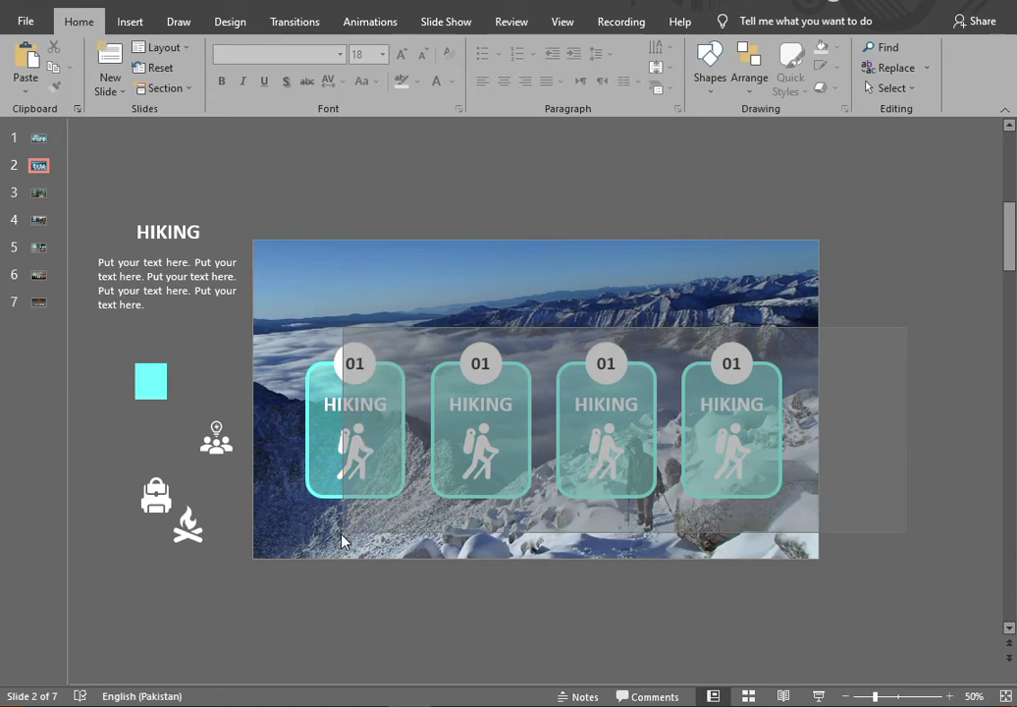
{"action": "left_click_drag", "start_coordinate": [502, 463], "coordinate": [502, 477]}
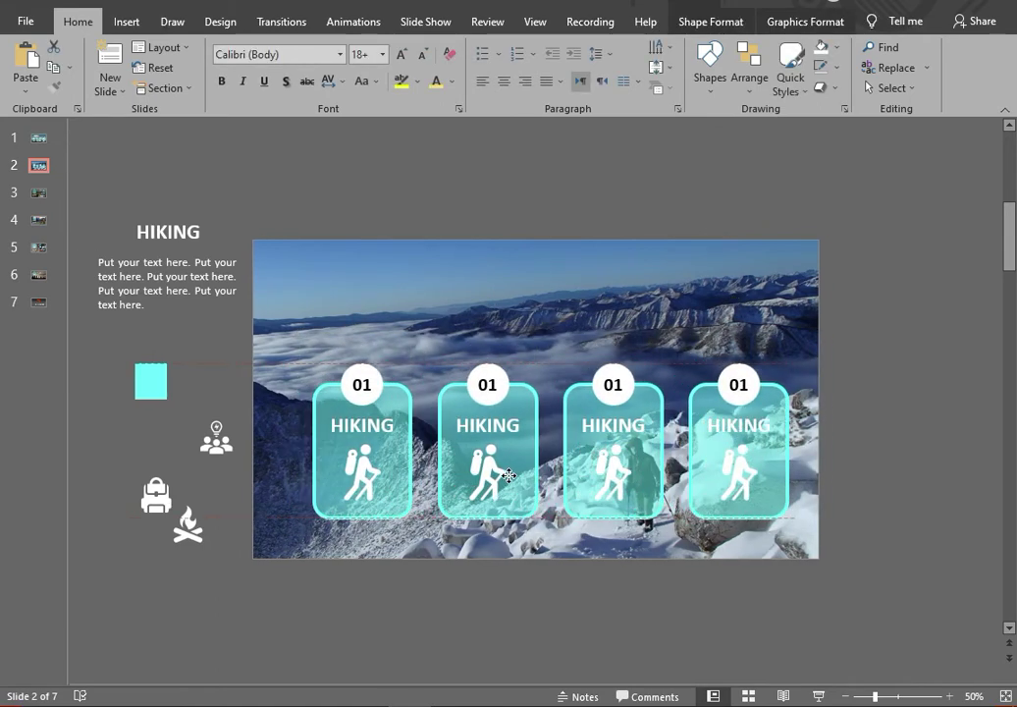
{"action": "left_click", "coordinate": [836, 396]}
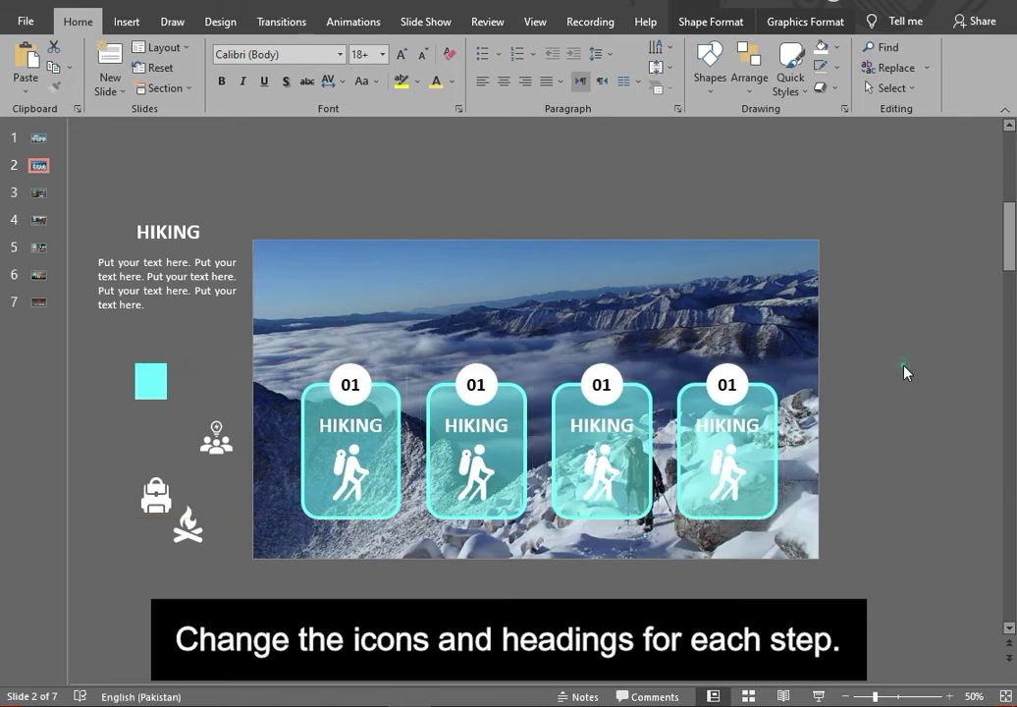
Step: Retype the second card's heading as CAMPING
{"action": "double_click", "coordinate": [472, 420]}
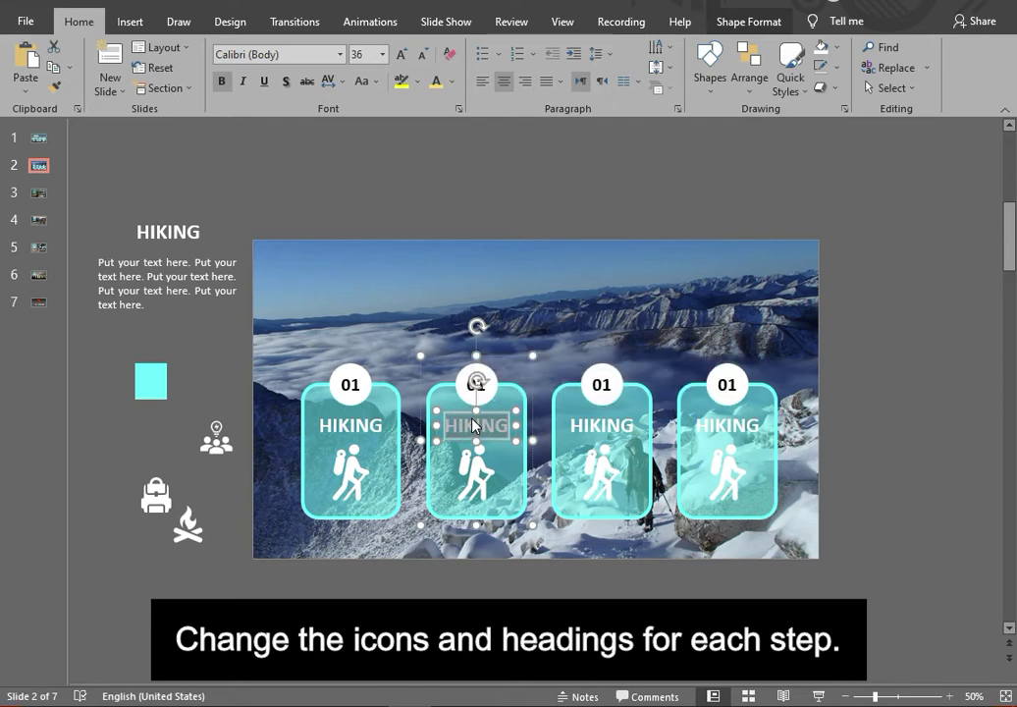
{"action": "type", "text": "Capm"}
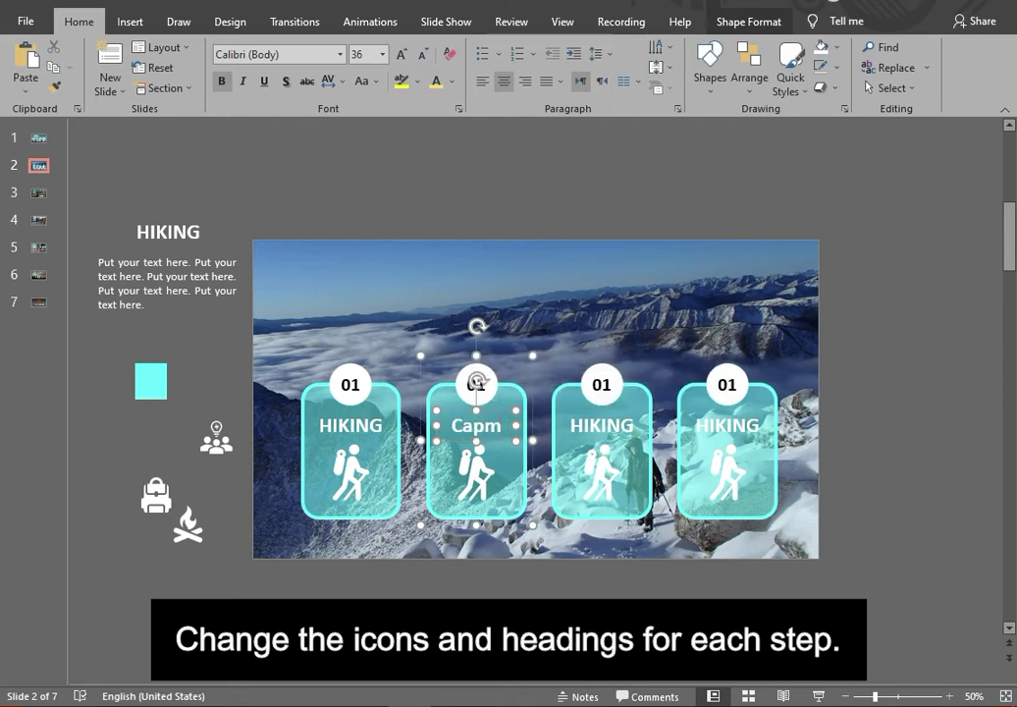
{"action": "key", "text": "BackSpace"}
{"action": "key", "text": "BackSpace"}
{"action": "key", "text": "BackSpace"}
{"action": "type", "text": "mpi"}
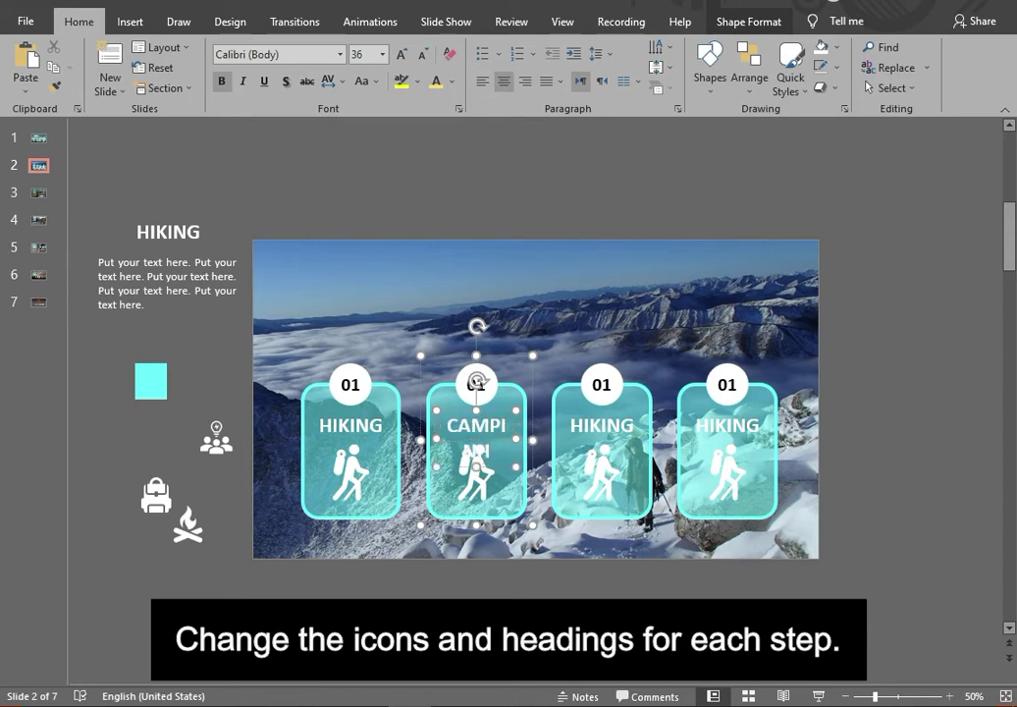
{"action": "type", "text": "ng"}
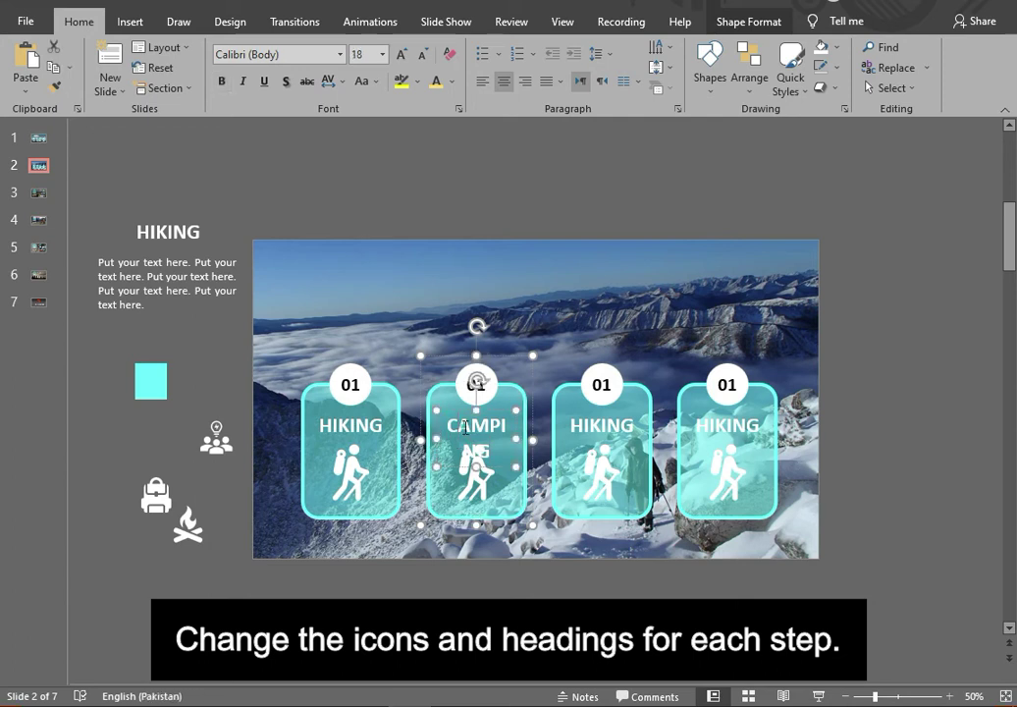
Step: Set the CAMPING heading to 28 pt so it fits on one line
{"action": "triple_click", "coordinate": [456, 432]}
{"action": "left_click", "coordinate": [620, 375]}
{"action": "left_click", "coordinate": [619, 374]}
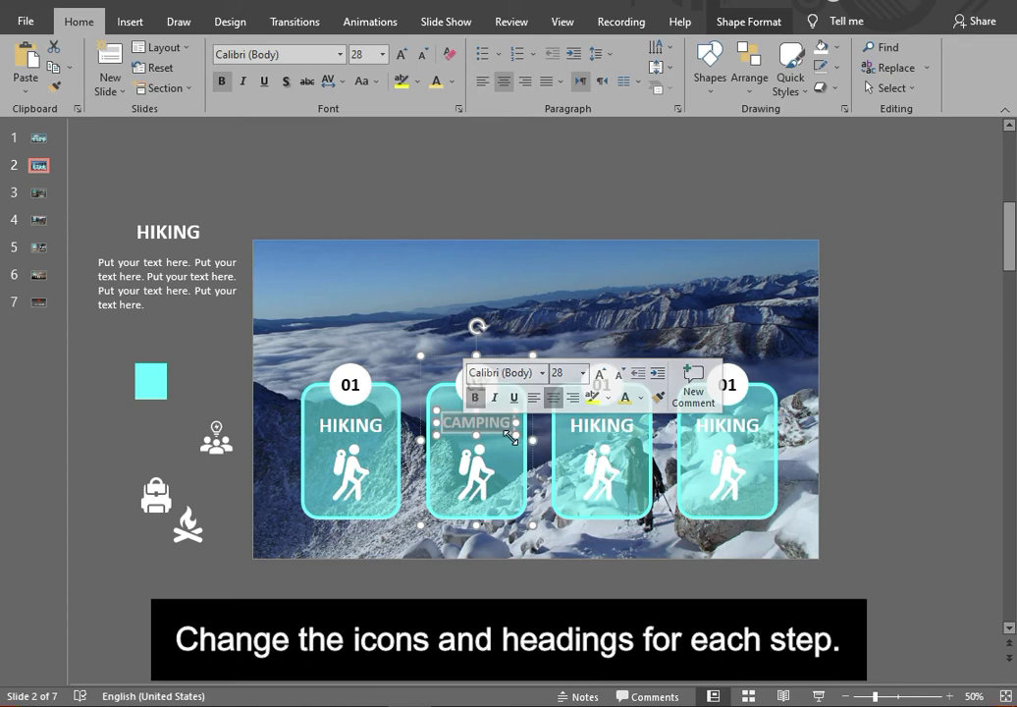
{"action": "left_click", "coordinate": [892, 456]}
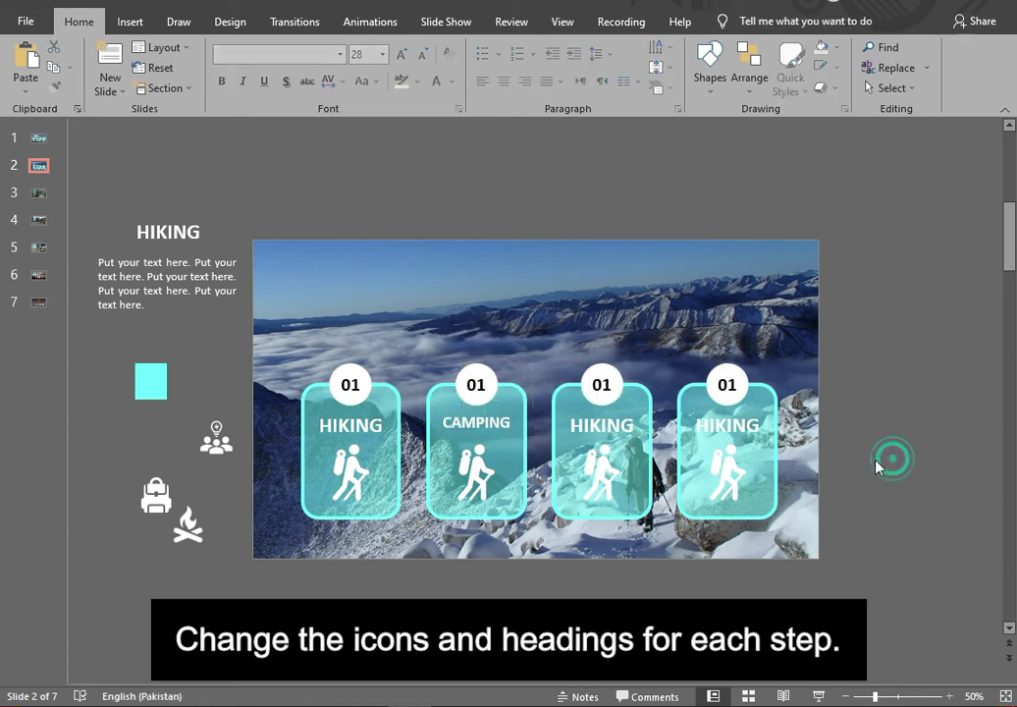
{"action": "left_click", "coordinate": [39, 138]}
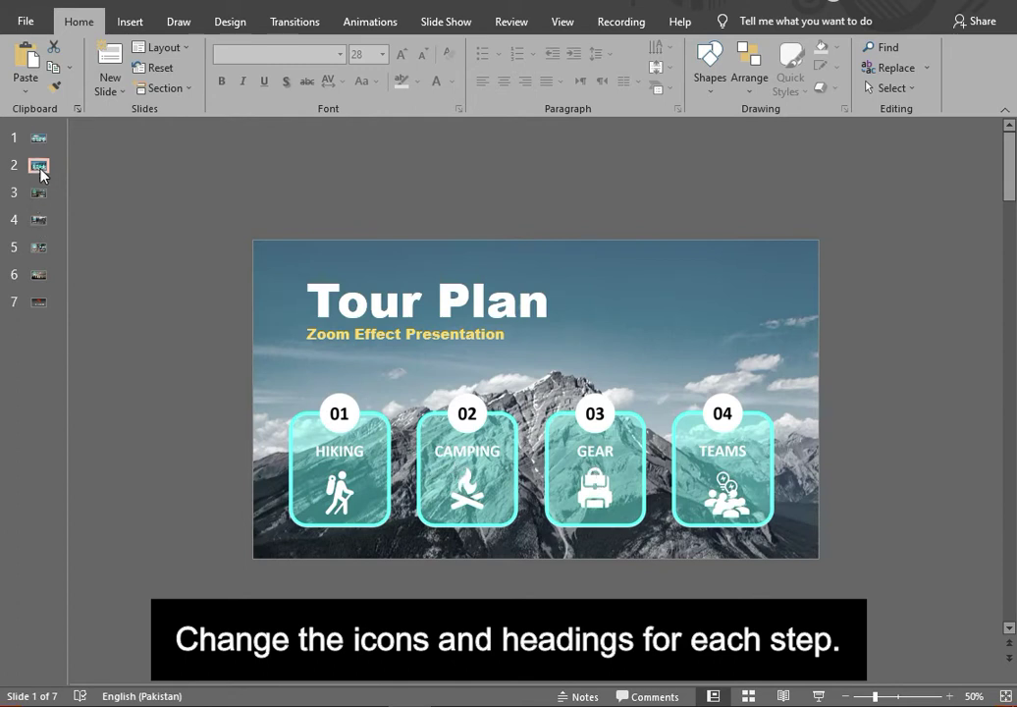
{"action": "left_click", "coordinate": [485, 422]}
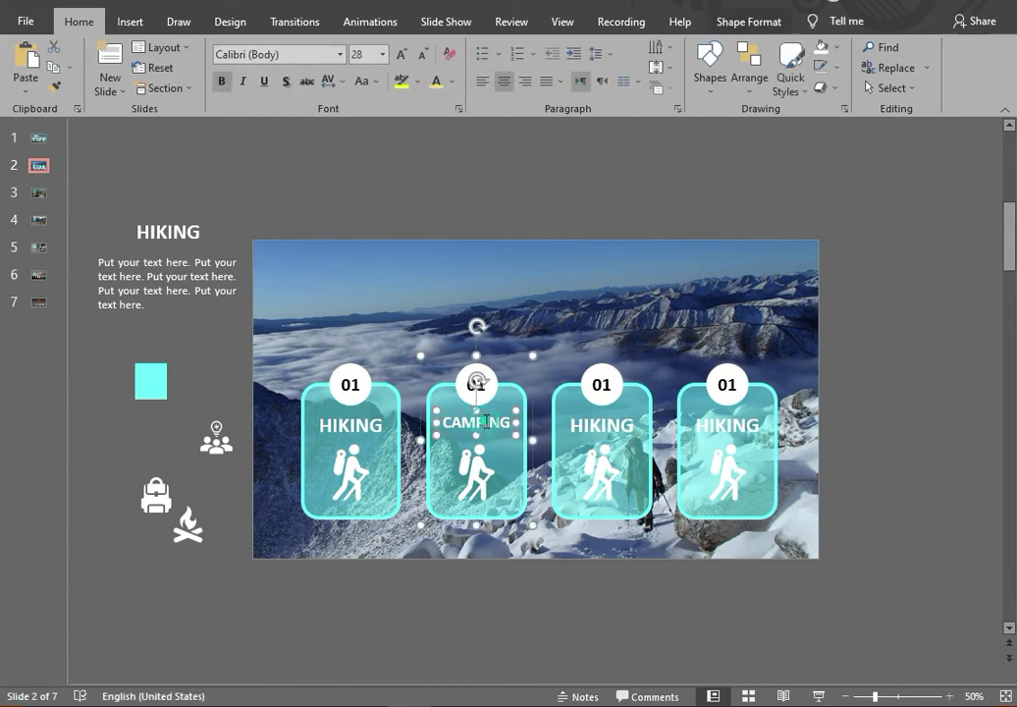
{"action": "double_click", "coordinate": [485, 422]}
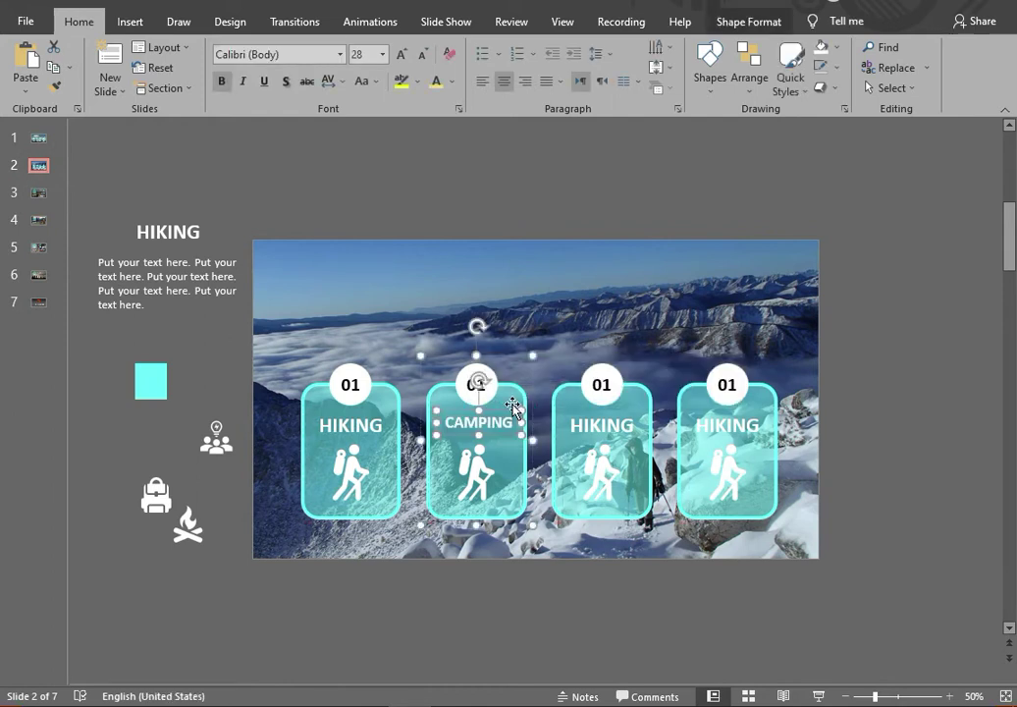
{"action": "left_click", "coordinate": [402, 54]}
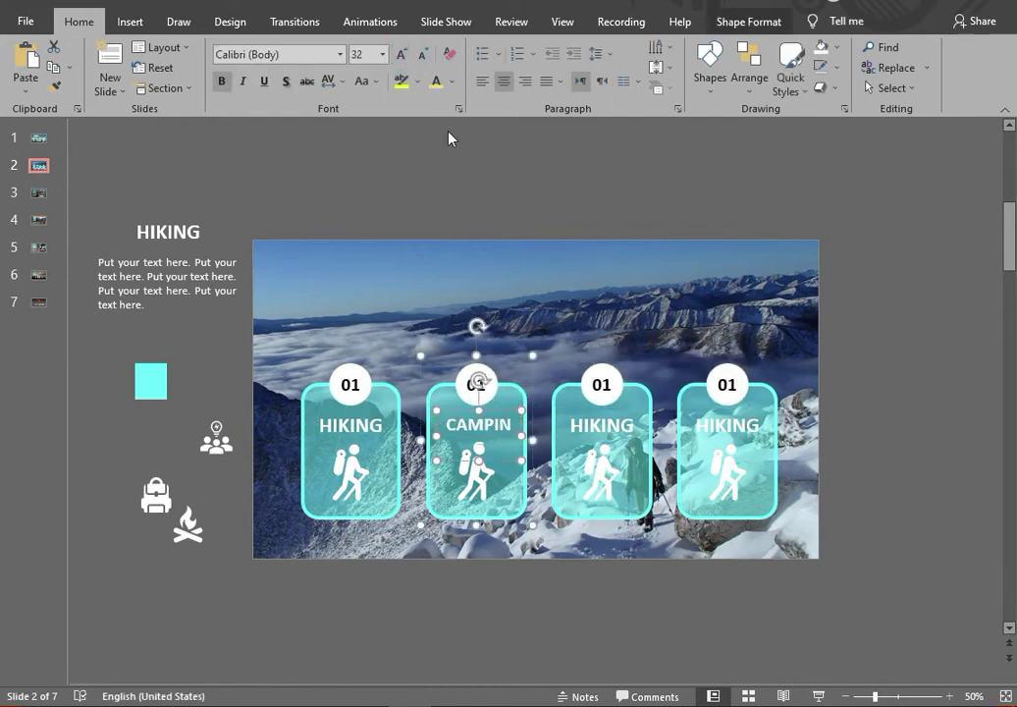
{"action": "left_click", "coordinate": [422, 54]}
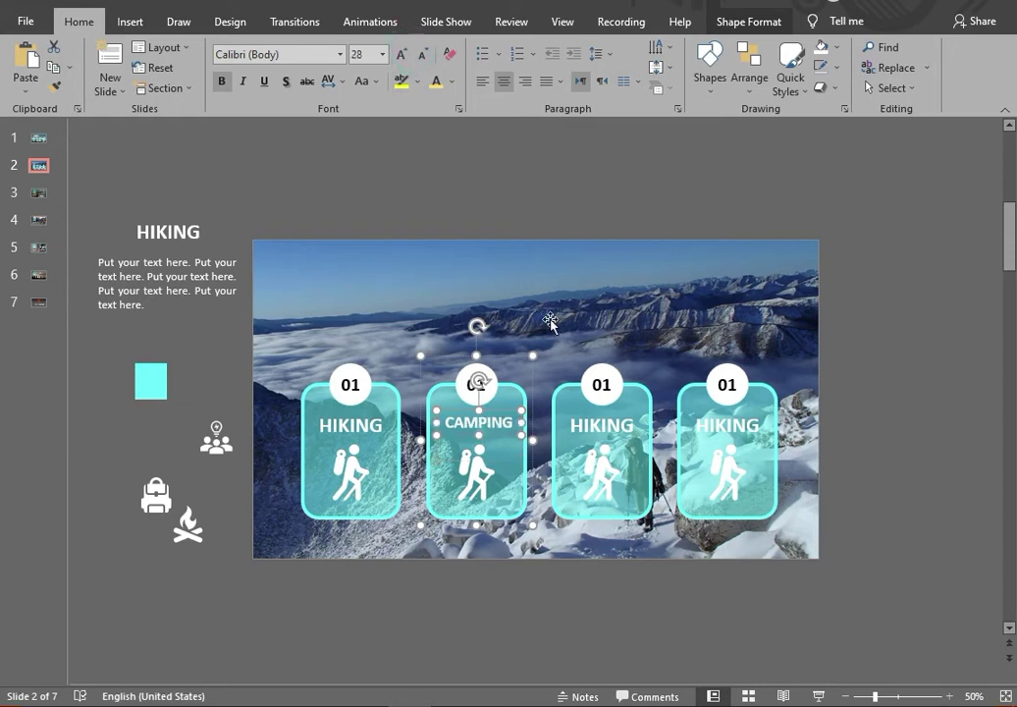
Step: Rename the third and fourth card headings to GEAR and TEAM
{"action": "double_click", "coordinate": [603, 426]}
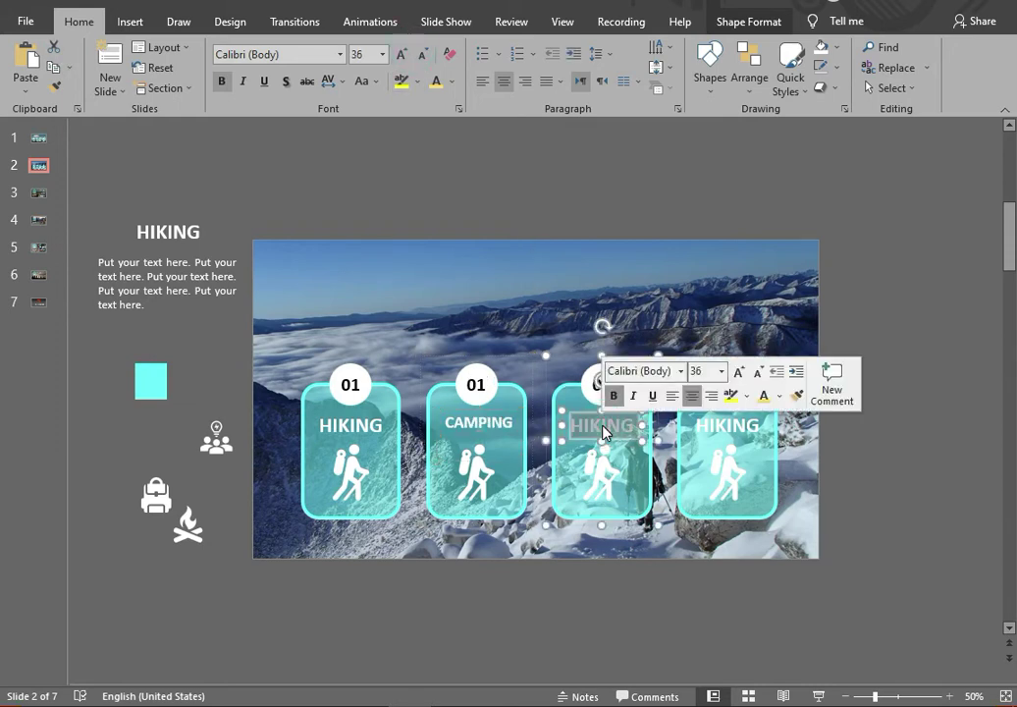
{"action": "type", "text": "GEAR"}
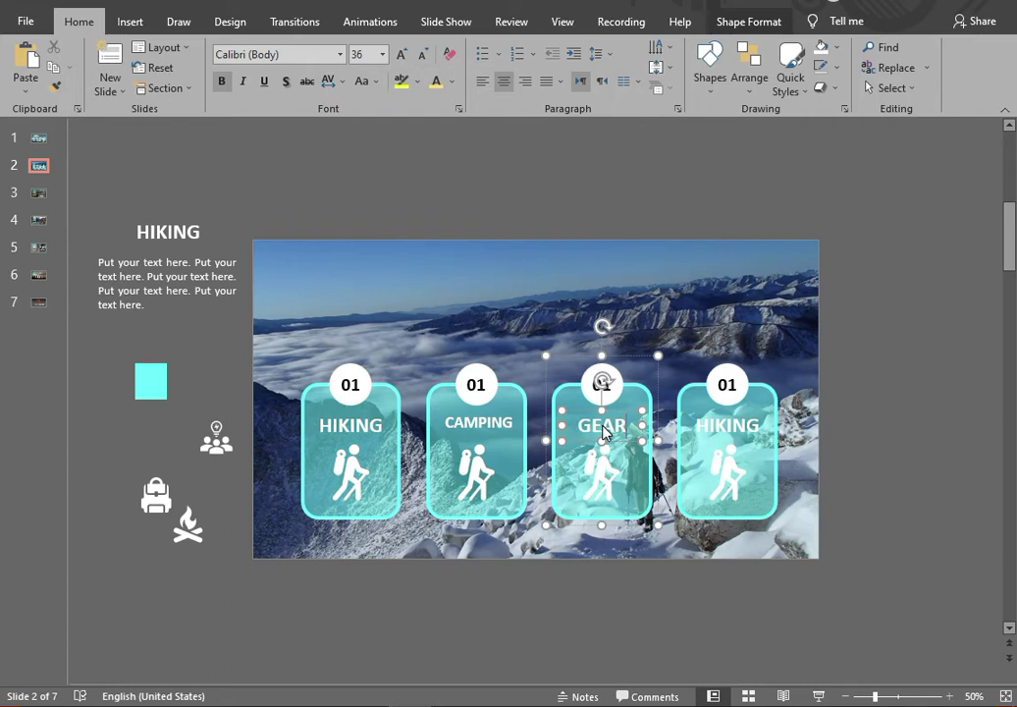
{"action": "double_click", "coordinate": [727, 427]}
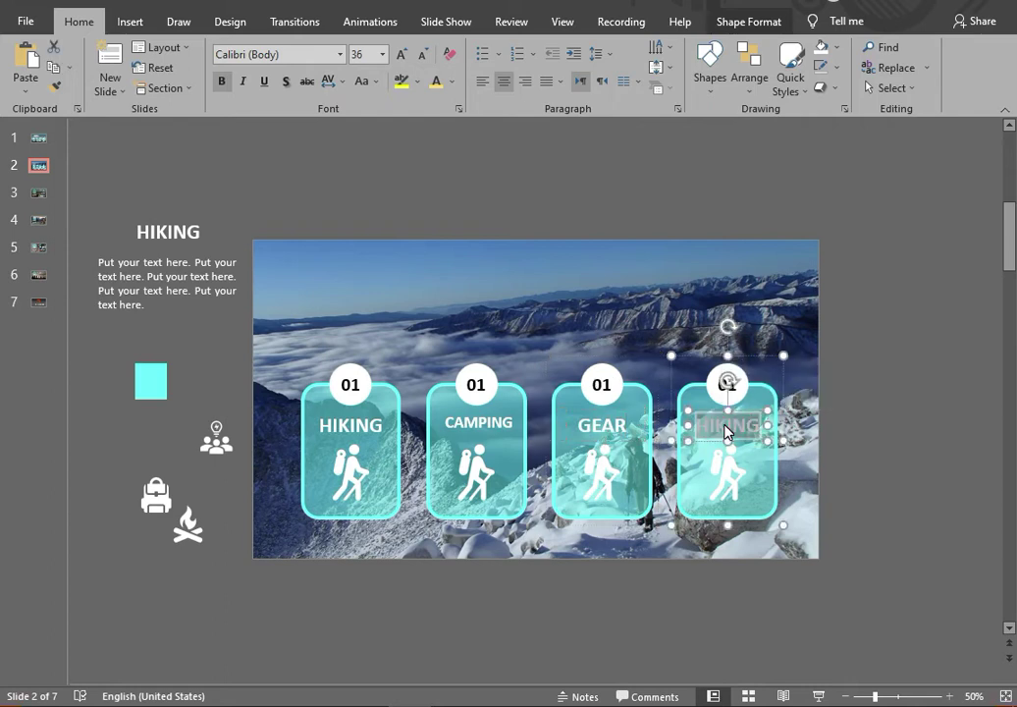
{"action": "type", "text": "TEAM"}
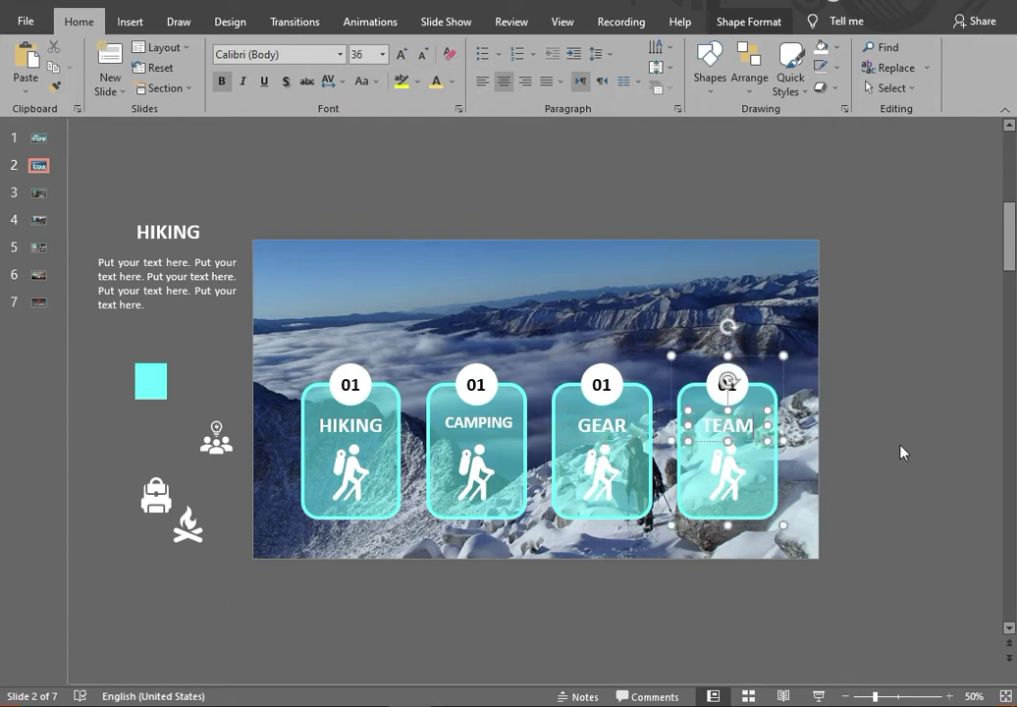
{"action": "left_click", "coordinate": [905, 445]}
{"action": "left_click", "coordinate": [480, 481]}
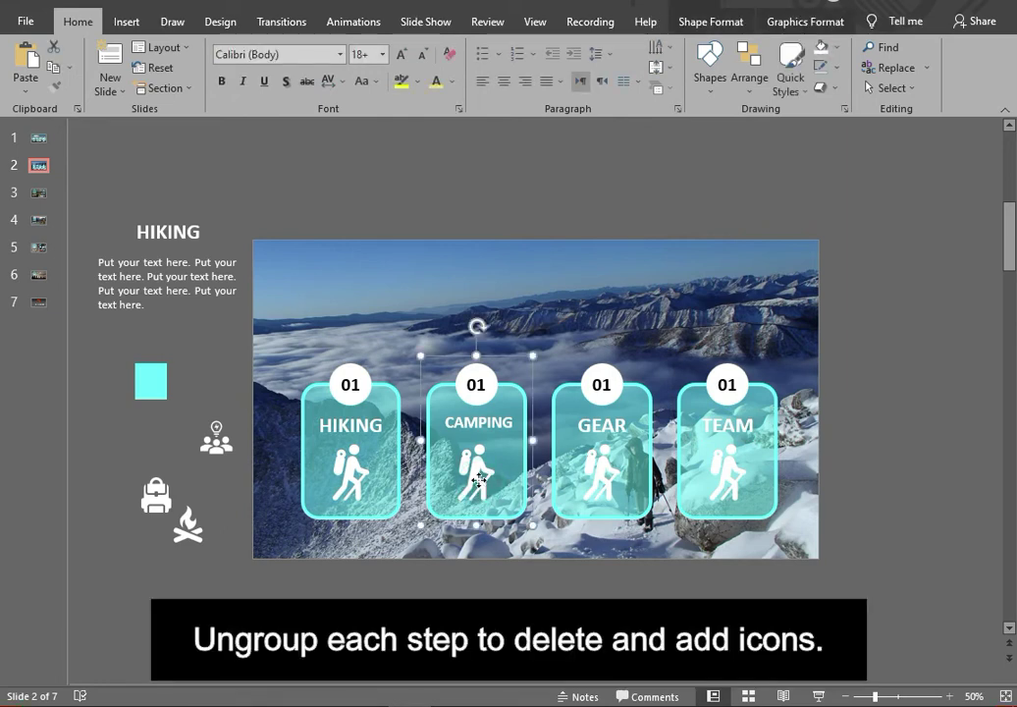
Step: Ungroup the CAMPING, GEAR and TEAM cards
{"action": "right_click", "coordinate": [479, 480]}
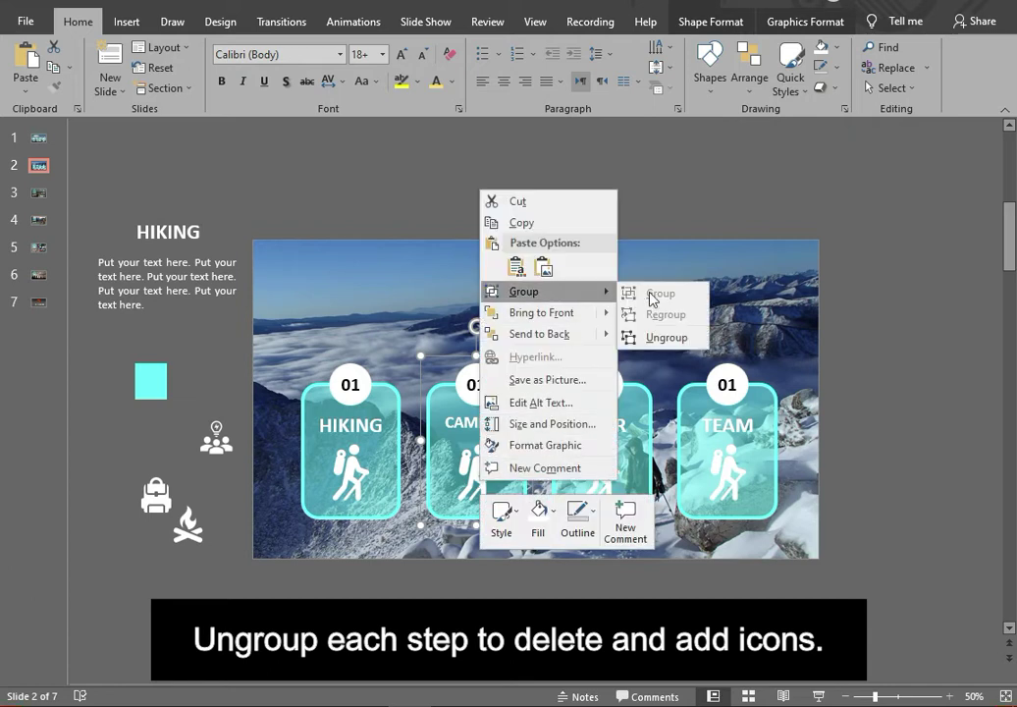
{"action": "left_click", "coordinate": [667, 337]}
{"action": "right_click", "coordinate": [562, 466]}
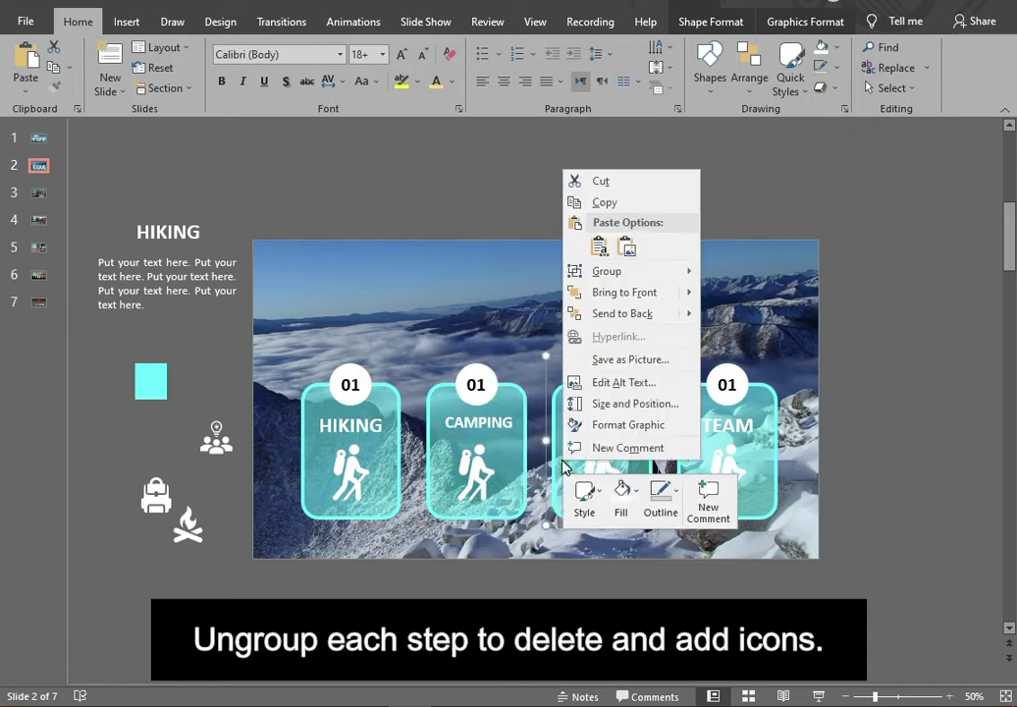
{"action": "left_click", "coordinate": [739, 314]}
{"action": "right_click", "coordinate": [732, 473]}
{"action": "mouse_move", "coordinate": [782, 286]}
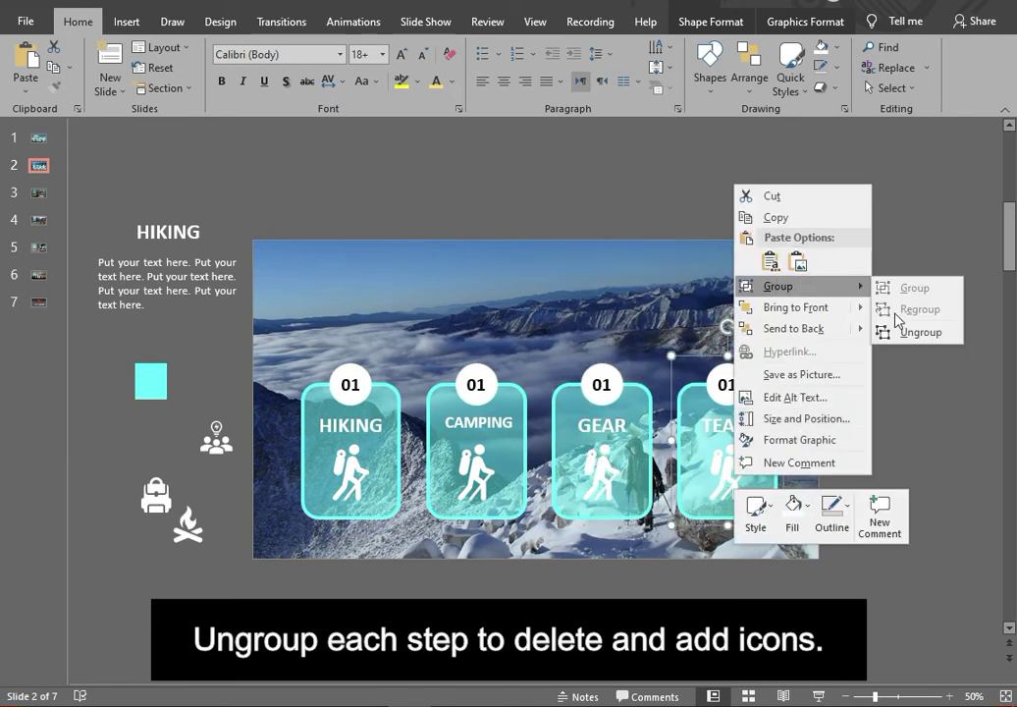
{"action": "left_click", "coordinate": [911, 332]}
{"action": "left_click", "coordinate": [966, 417]}
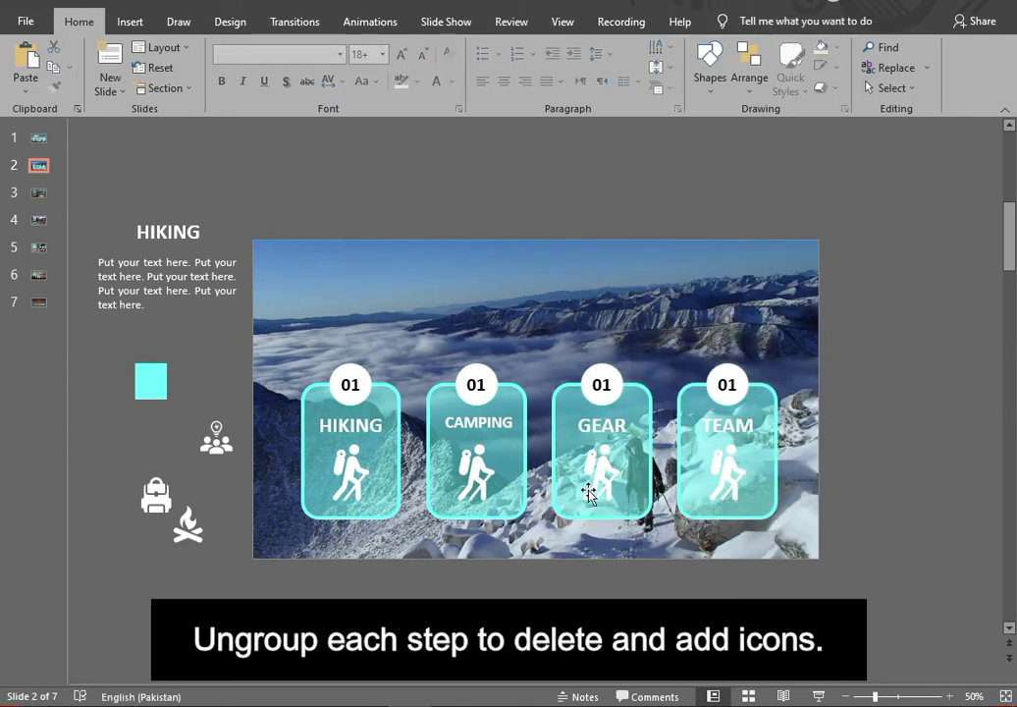
Step: Delete the hiker icons from the CAMPING, GEAR and TEAM cards
{"action": "left_click", "coordinate": [477, 471]}
{"action": "key", "text": "Delete"}
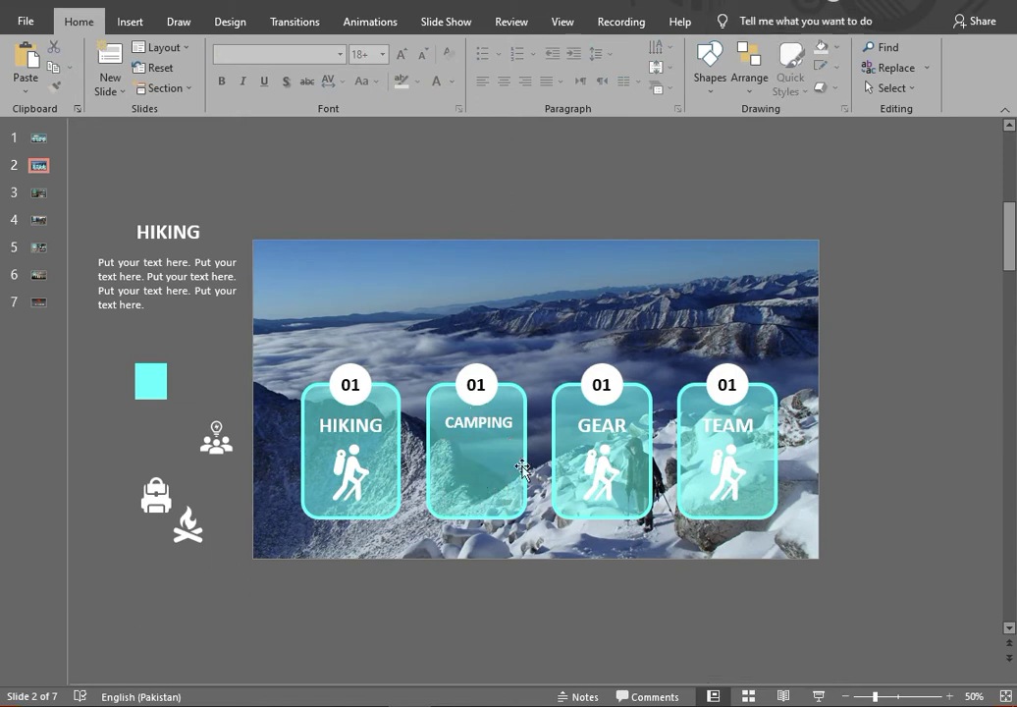
{"action": "left_click", "coordinate": [602, 470]}
{"action": "key", "text": "Delete"}
{"action": "left_click", "coordinate": [729, 469]}
{"action": "key", "text": "Delete"}
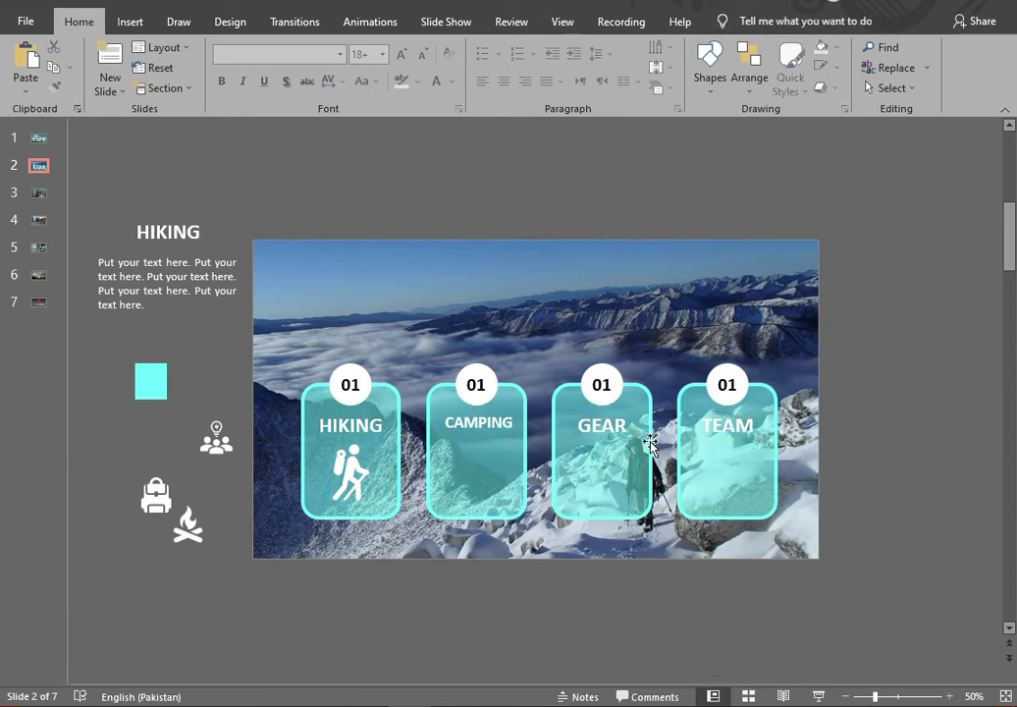
Step: Renumber the CAMPING, GEAR and TEAM circles to 02, 03 and 04
{"action": "left_click", "coordinate": [476, 383]}
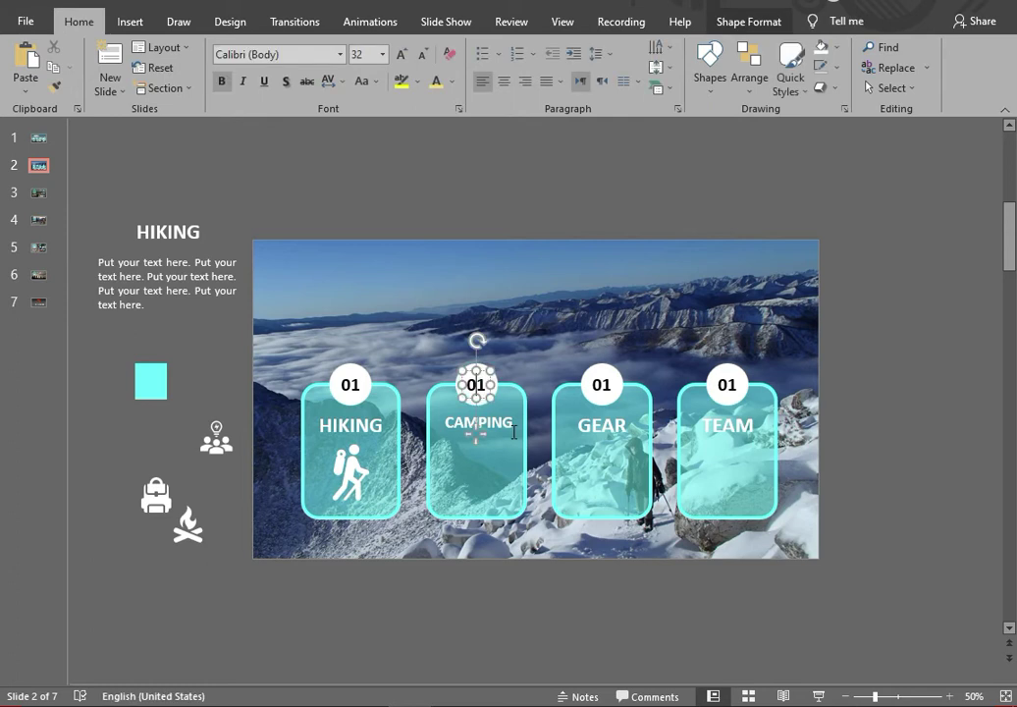
{"action": "left_click", "coordinate": [609, 383]}
{"action": "left_click", "coordinate": [605, 412]}
{"action": "key", "text": "BackSpace"}
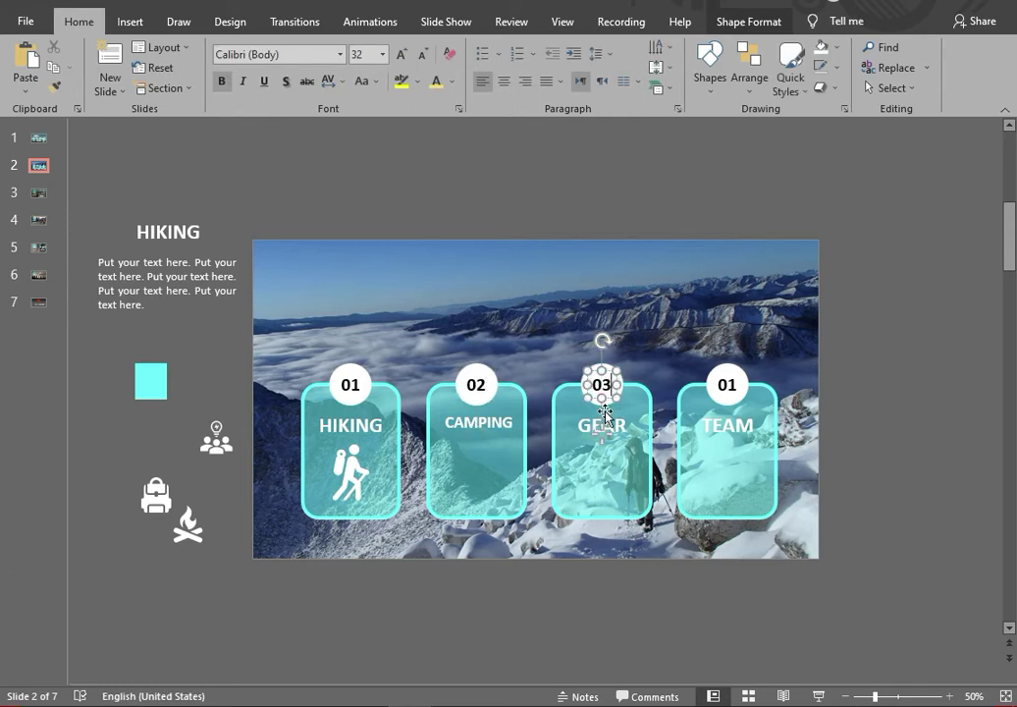
{"action": "left_click", "coordinate": [727, 384]}
{"action": "left_click", "coordinate": [729, 412]}
{"action": "key", "text": "BackSpace"}
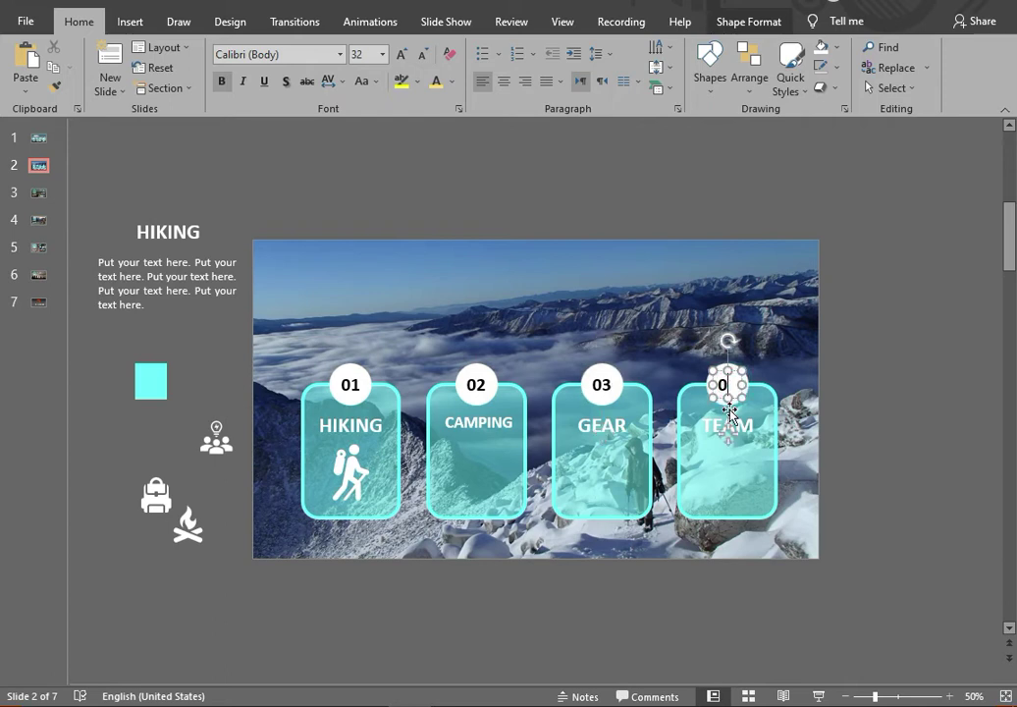
{"action": "left_click", "coordinate": [209, 590]}
Step: Bring the icons in front of the cards and place an enlarged campfire in the CAMPING card
{"action": "mouse_move", "coordinate": [187, 525]}
{"action": "left_mouse_down"}
{"action": "mouse_move", "coordinate": [473, 465]}
{"action": "mouse_move", "coordinate": [211, 502]}
{"action": "left_mouse_up"}
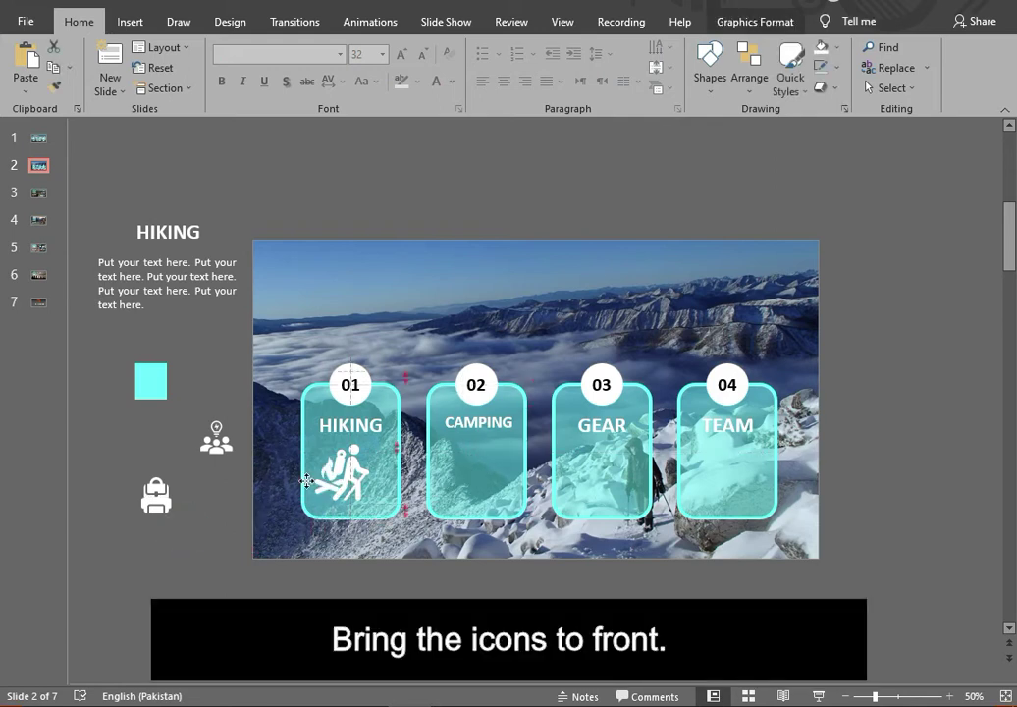
{"action": "left_click_drag", "start_coordinate": [90, 409], "coordinate": [238, 535]}
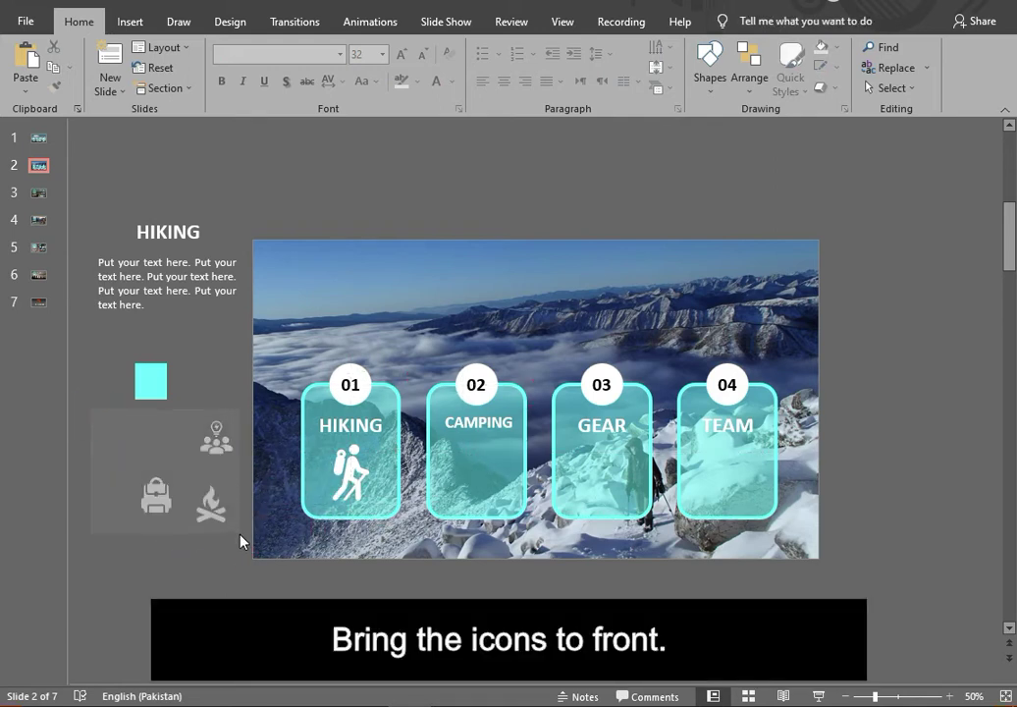
{"action": "right_click", "coordinate": [234, 500]}
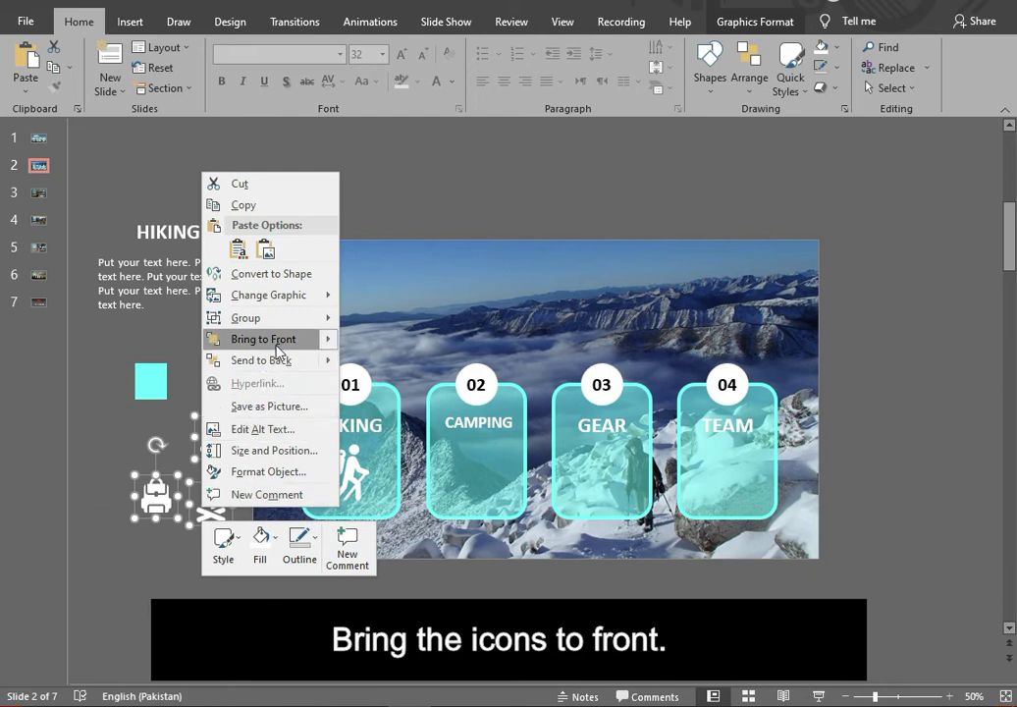
{"action": "left_click", "coordinate": [267, 339]}
{"action": "left_click", "coordinate": [214, 556]}
{"action": "left_click_drag", "start_coordinate": [210, 502], "coordinate": [479, 458]}
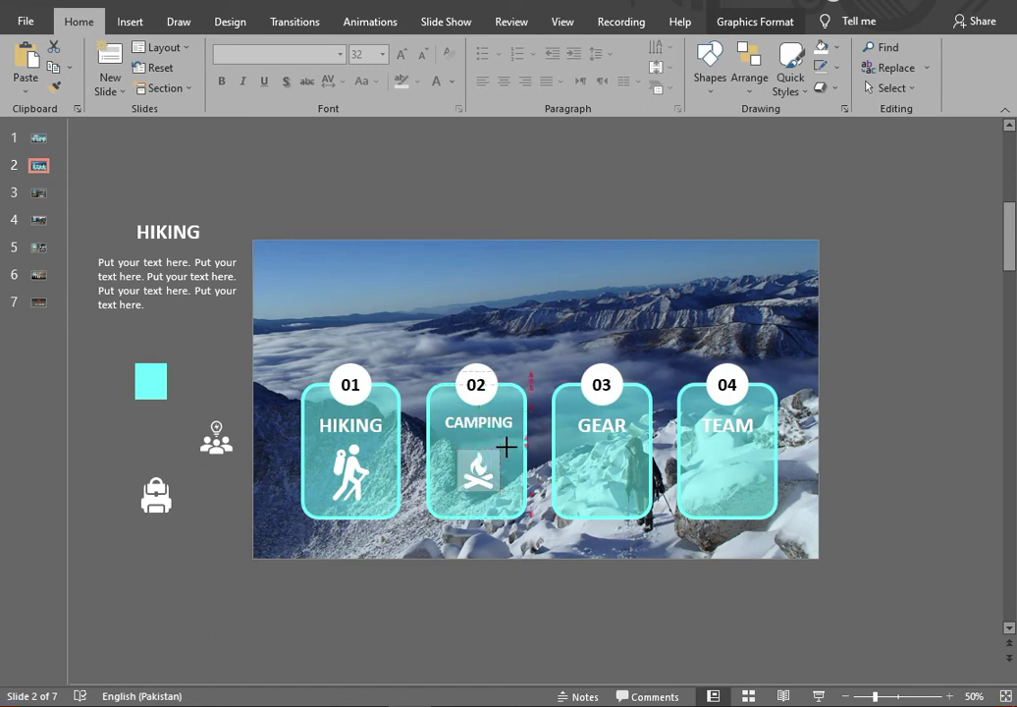
{"action": "left_click_drag", "start_coordinate": [500, 448], "coordinate": [512, 437]}
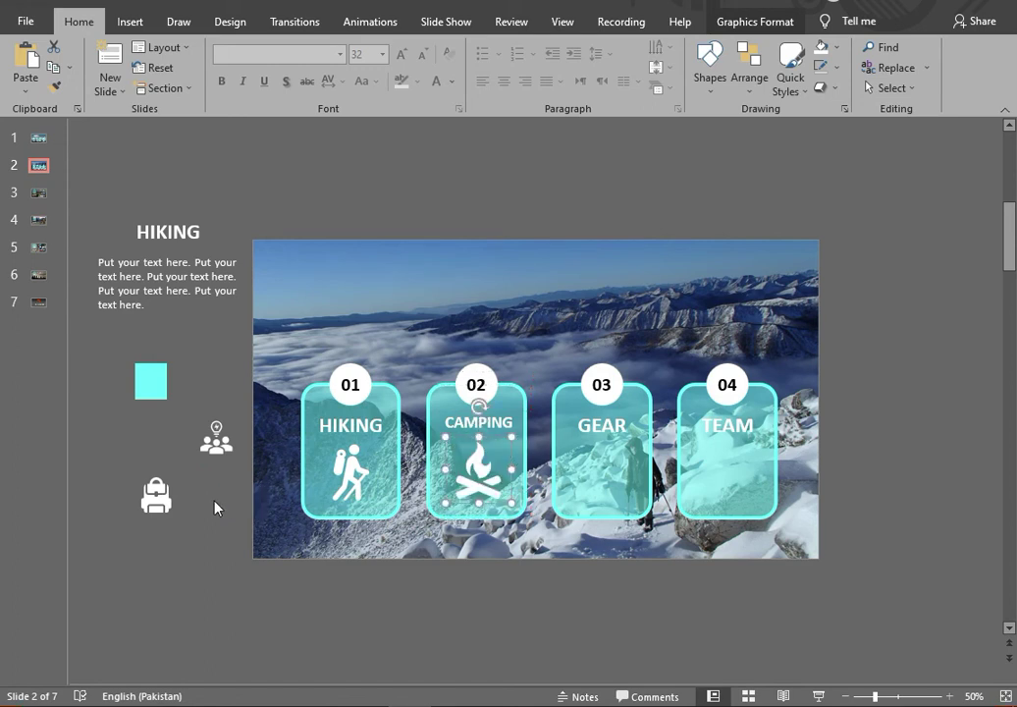
Step: Place an enlarged backpack in the GEAR card and the people icon in TEAM
{"action": "left_click_drag", "start_coordinate": [131, 504], "coordinate": [607, 485]}
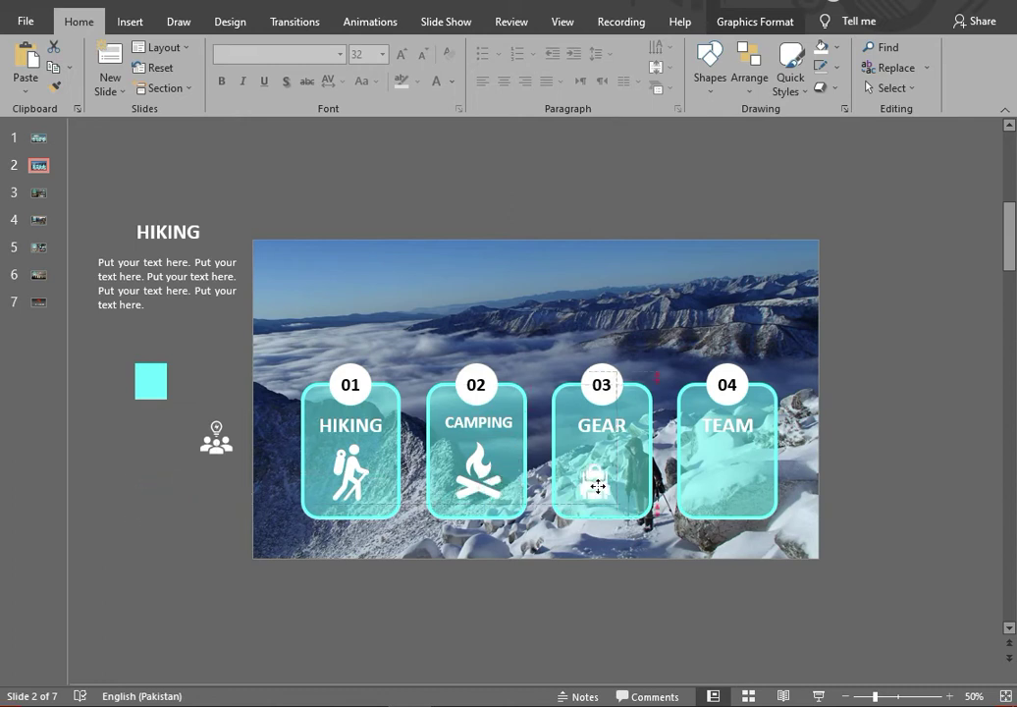
{"action": "left_click_drag", "start_coordinate": [612, 464], "coordinate": [634, 446]}
{"action": "left_click", "coordinate": [217, 446]}
{"action": "left_click_drag", "start_coordinate": [217, 447], "coordinate": [726, 484]}
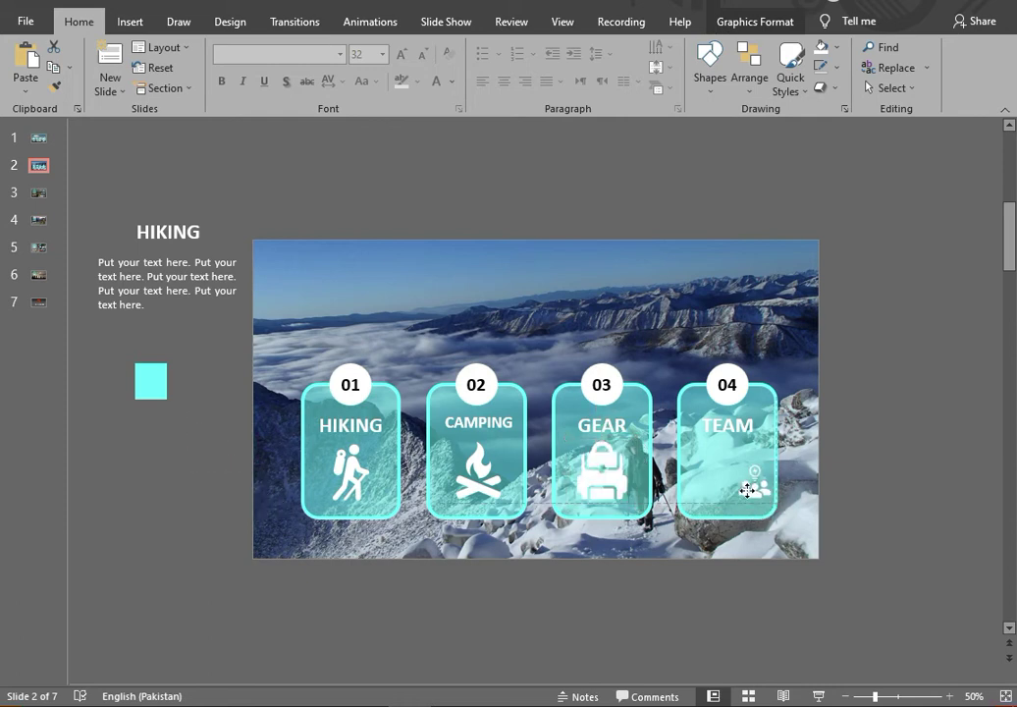
{"action": "left_click_drag", "start_coordinate": [725, 484], "coordinate": [764, 455]}
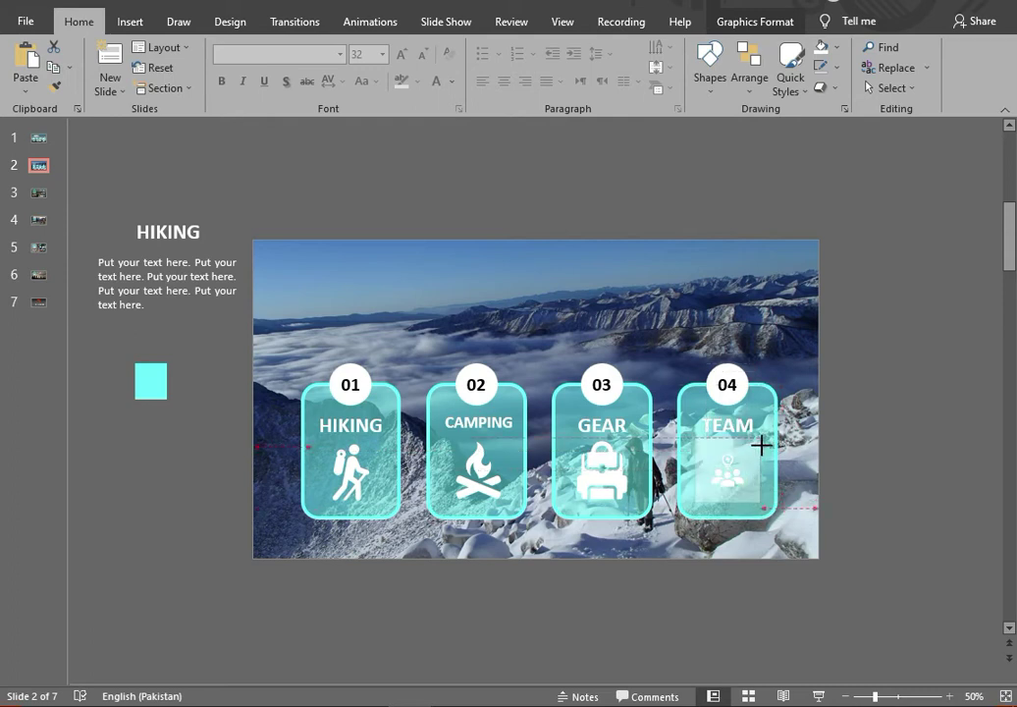
{"action": "left_click", "coordinate": [863, 463]}
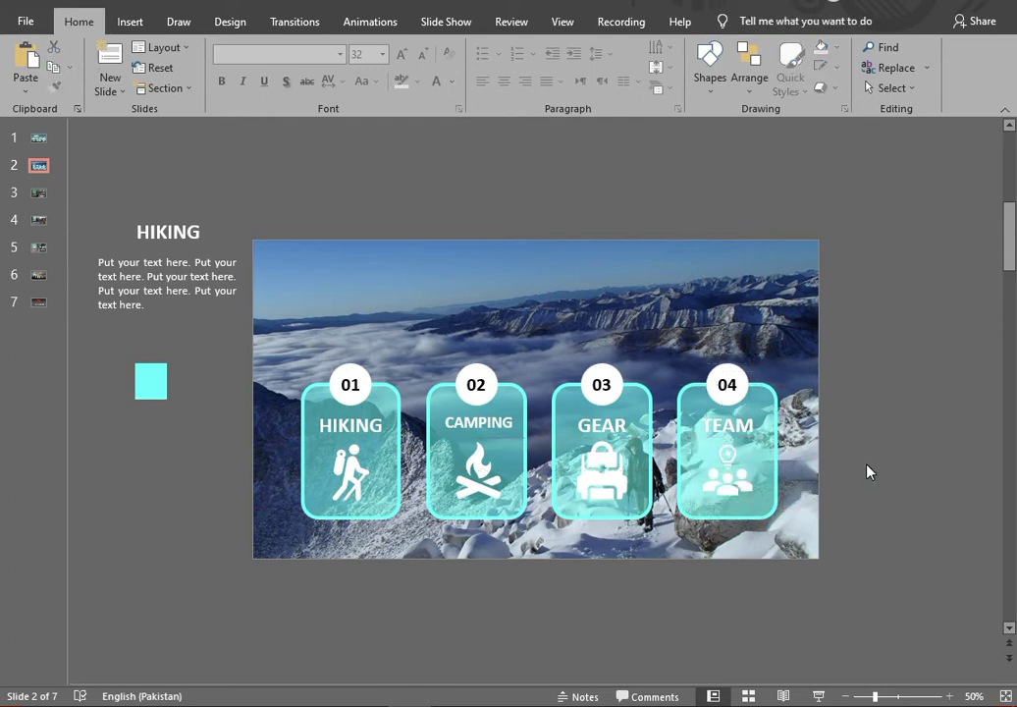
Step: Group the TEAM, GEAR and CAMPING cards' parts into single objects
{"action": "left_click_drag", "start_coordinate": [807, 341], "coordinate": [663, 569]}
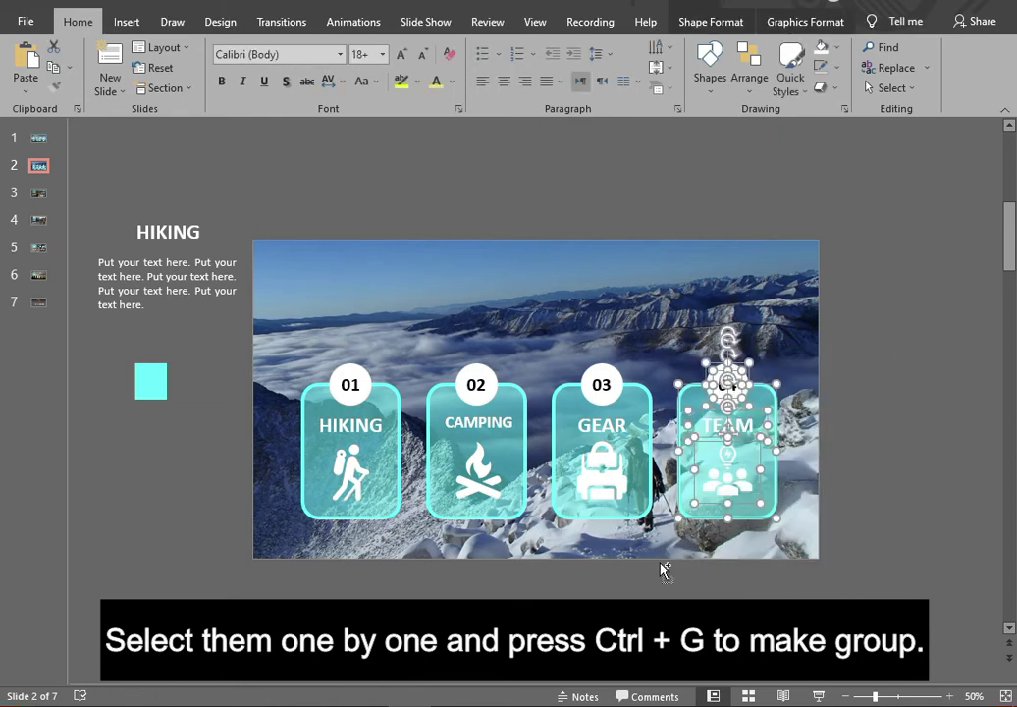
{"action": "key", "text": "ctrl+g"}
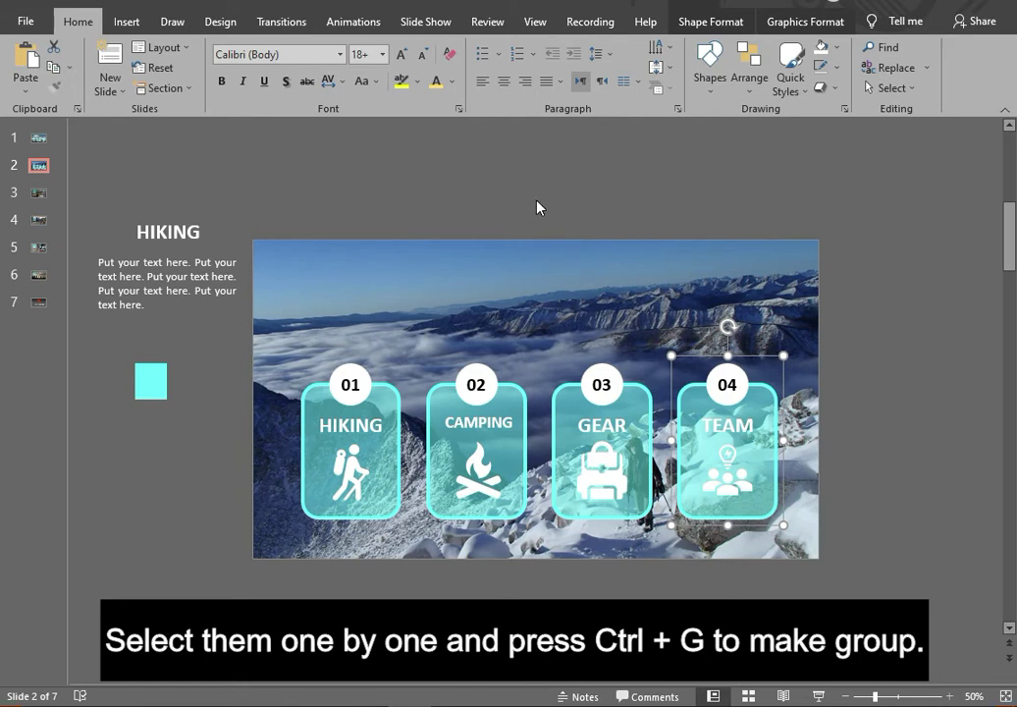
{"action": "left_click", "coordinate": [535, 203]}
{"action": "left_click_drag", "start_coordinate": [530, 197], "coordinate": [678, 596]}
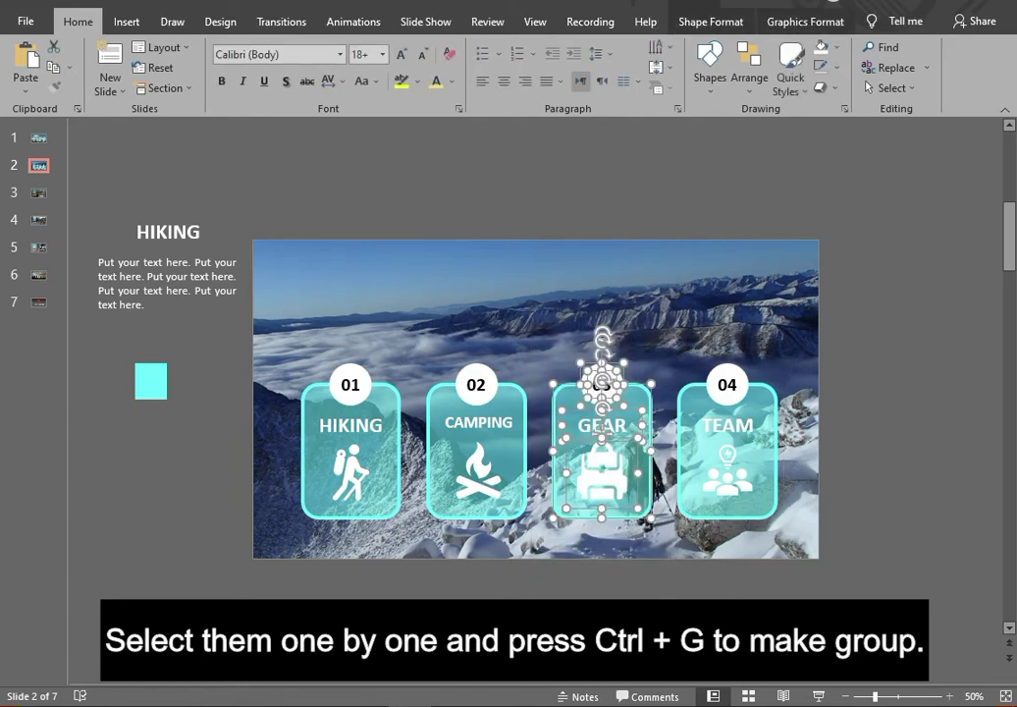
{"action": "key", "text": "ctrl+g"}
{"action": "left_click_drag", "start_coordinate": [391, 180], "coordinate": [548, 567]}
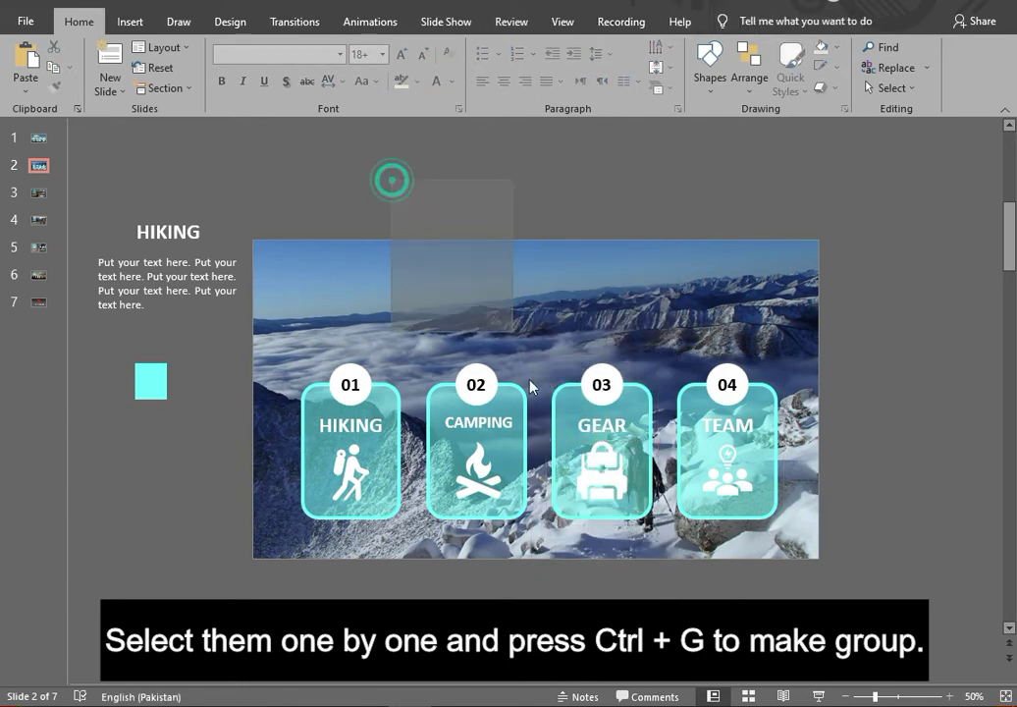
{"action": "key", "text": "ctrl+g"}
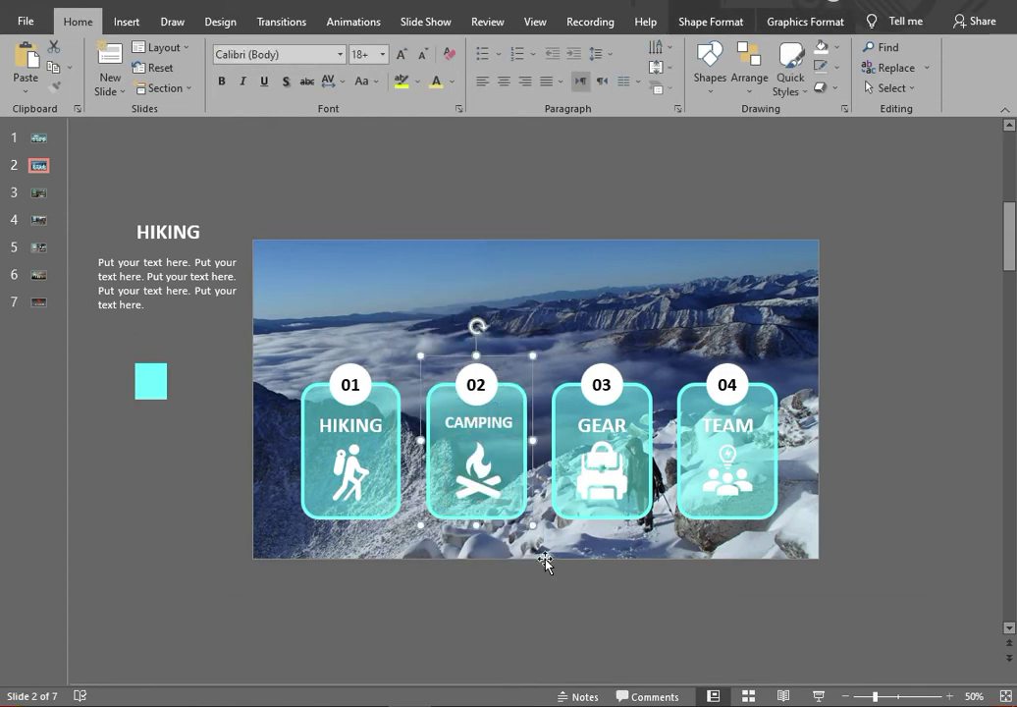
Step: Check that the HIKING, CAMPING, GEAR and TEAM cards each select as one group
{"action": "left_click", "coordinate": [386, 503]}
{"action": "left_click", "coordinate": [477, 486]}
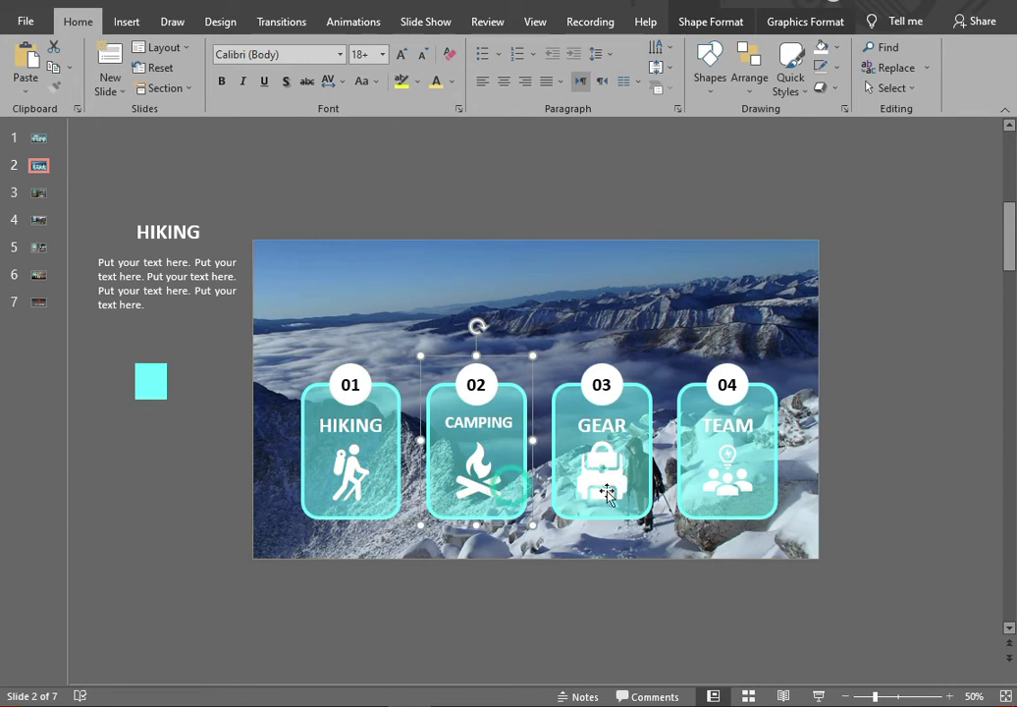
{"action": "left_click", "coordinate": [637, 493]}
{"action": "left_click", "coordinate": [756, 486]}
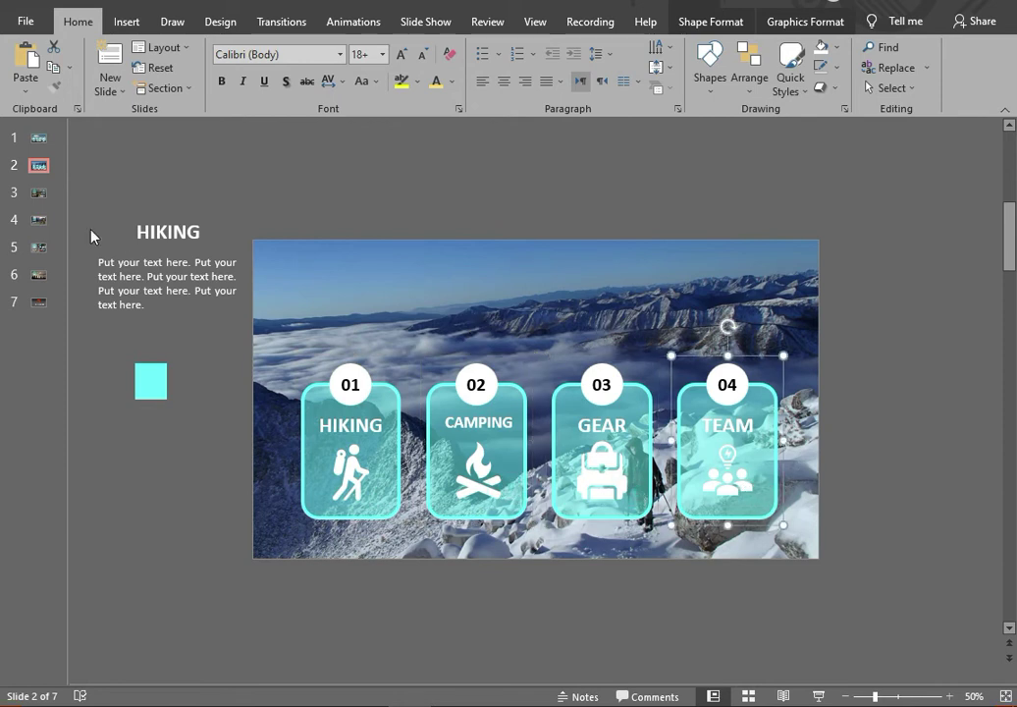
Step: Review slides 3–6 (HIKING, CAMPING, GEAR, TEAM), then return to the Tour Plan slide 1
{"action": "left_click", "coordinate": [38, 192]}
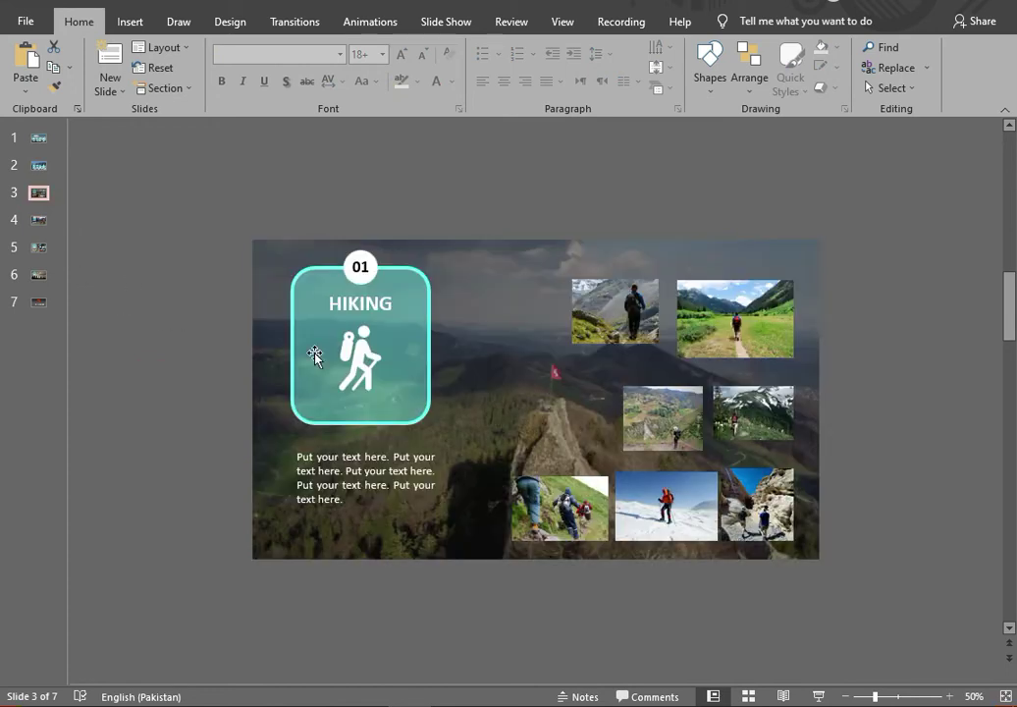
{"action": "left_click", "coordinate": [38, 220]}
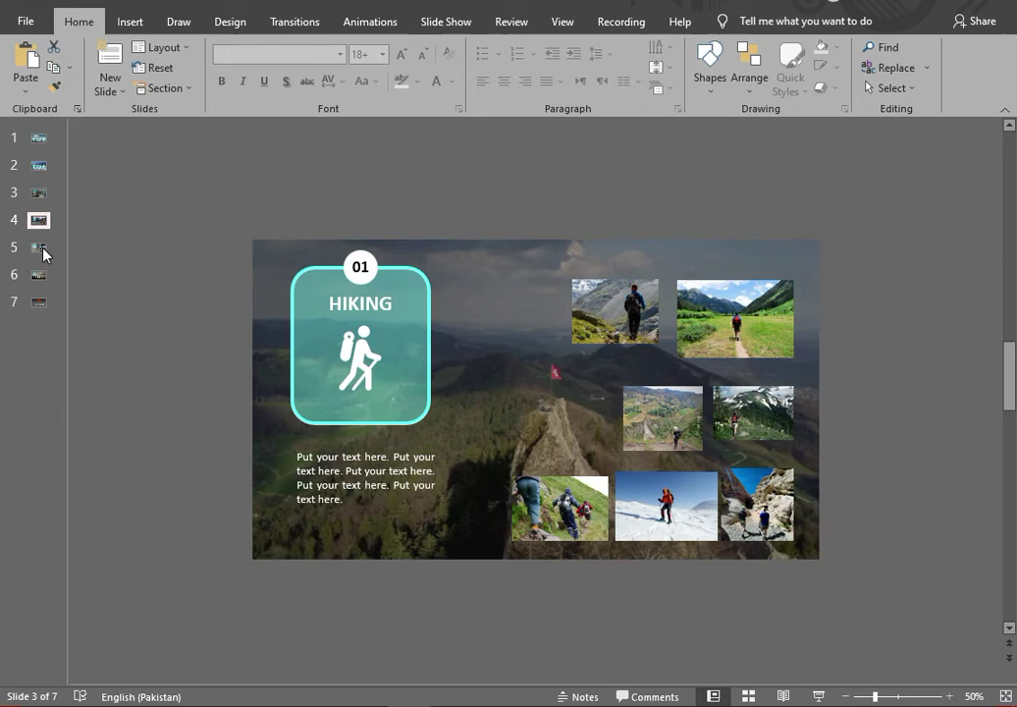
{"action": "left_click", "coordinate": [41, 251]}
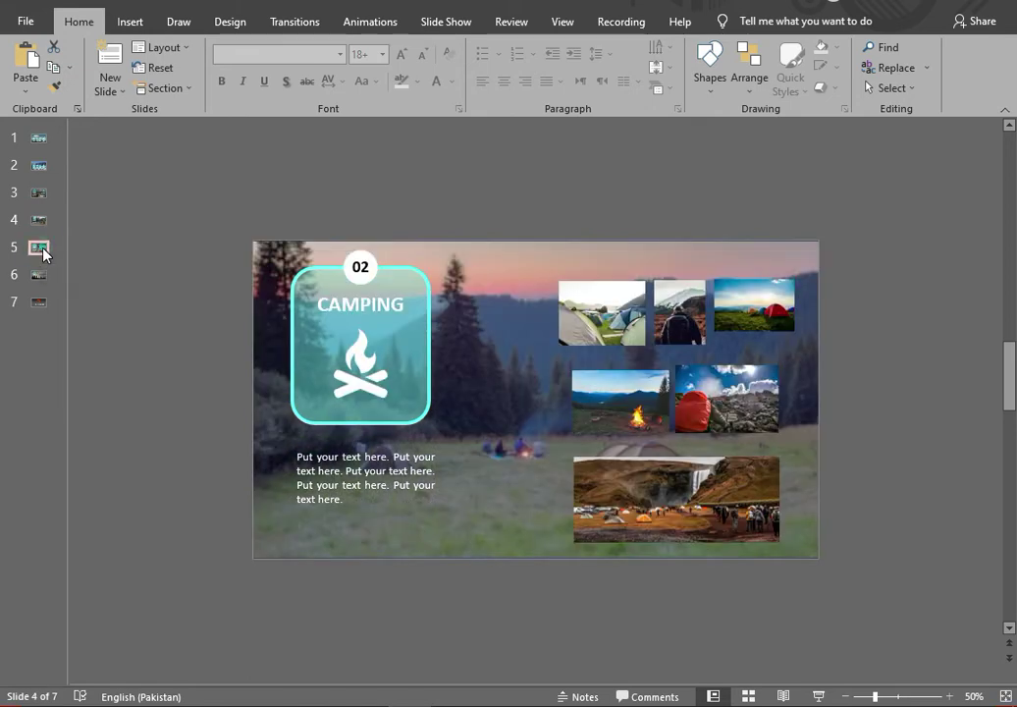
{"action": "left_click", "coordinate": [39, 276]}
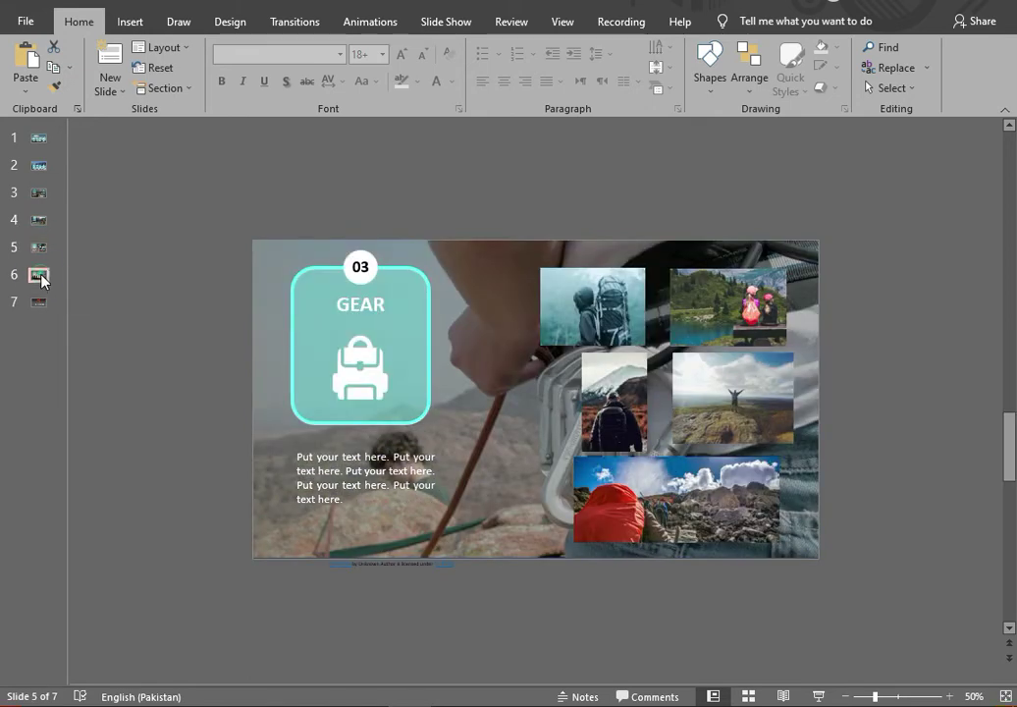
{"action": "left_click", "coordinate": [39, 139]}
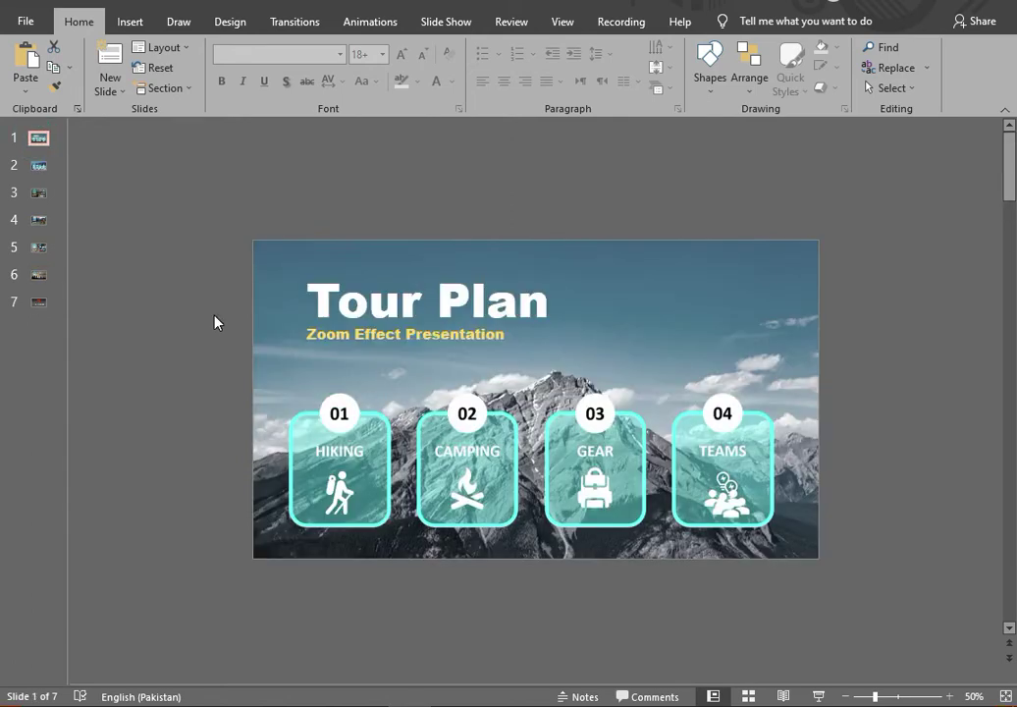
Step: Copy slide 1's Tour Plan title and Zoom Effect Presentation subtitle onto slide 2
{"action": "left_click", "coordinate": [38, 165]}
{"action": "left_click", "coordinate": [39, 139]}
{"action": "left_click", "coordinate": [355, 295]}
{"action": "left_click", "coordinate": [377, 336]}
{"action": "left_click", "coordinate": [365, 297]}
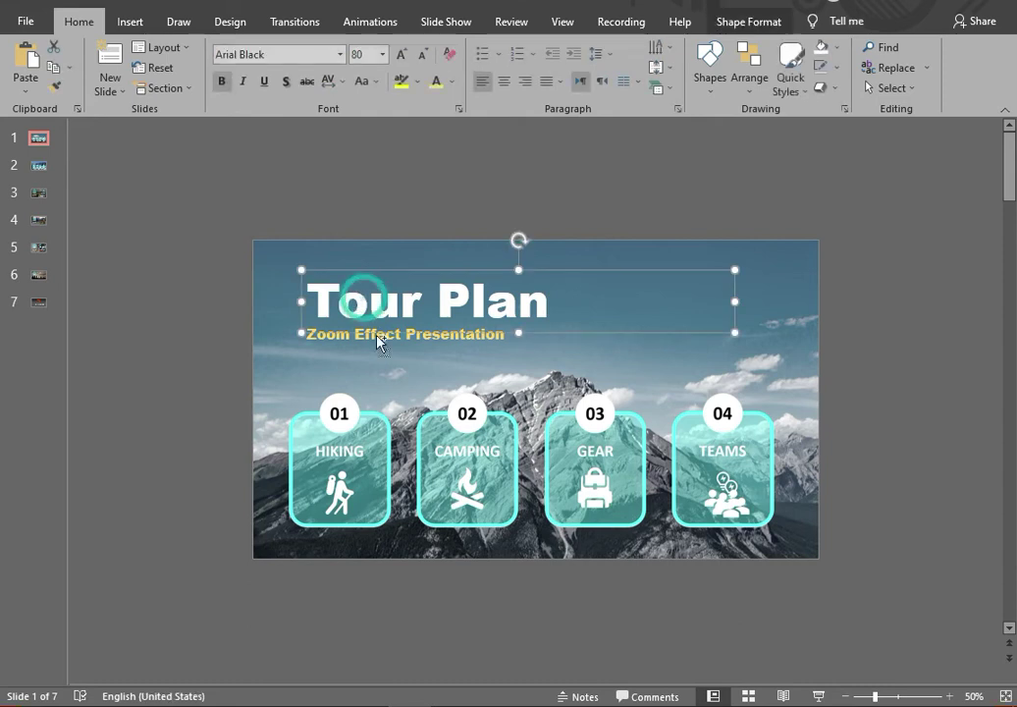
{"action": "left_click", "coordinate": [377, 335], "text": "shift"}
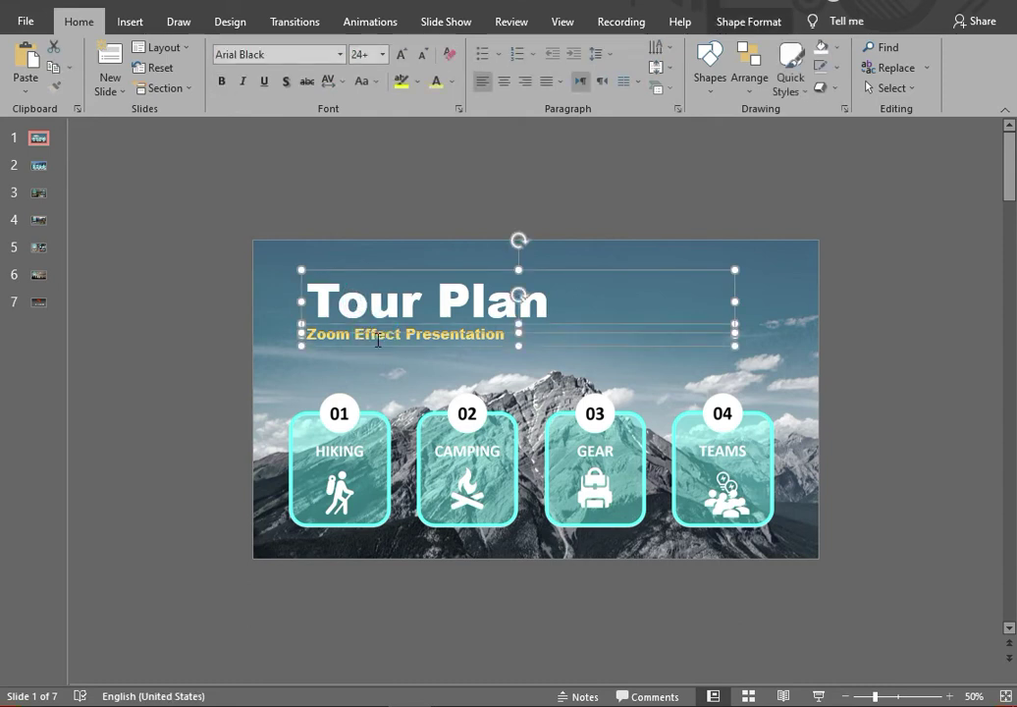
{"action": "left_click", "coordinate": [41, 172]}
{"action": "key", "text": "ctrl+v"}
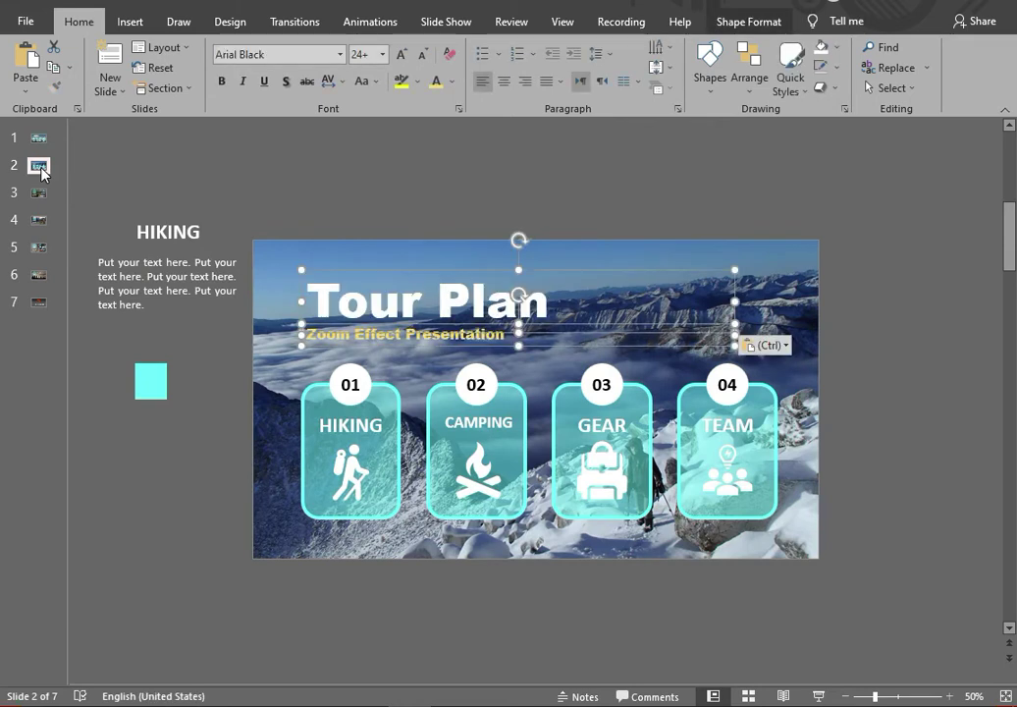
{"action": "left_click", "coordinate": [896, 402]}
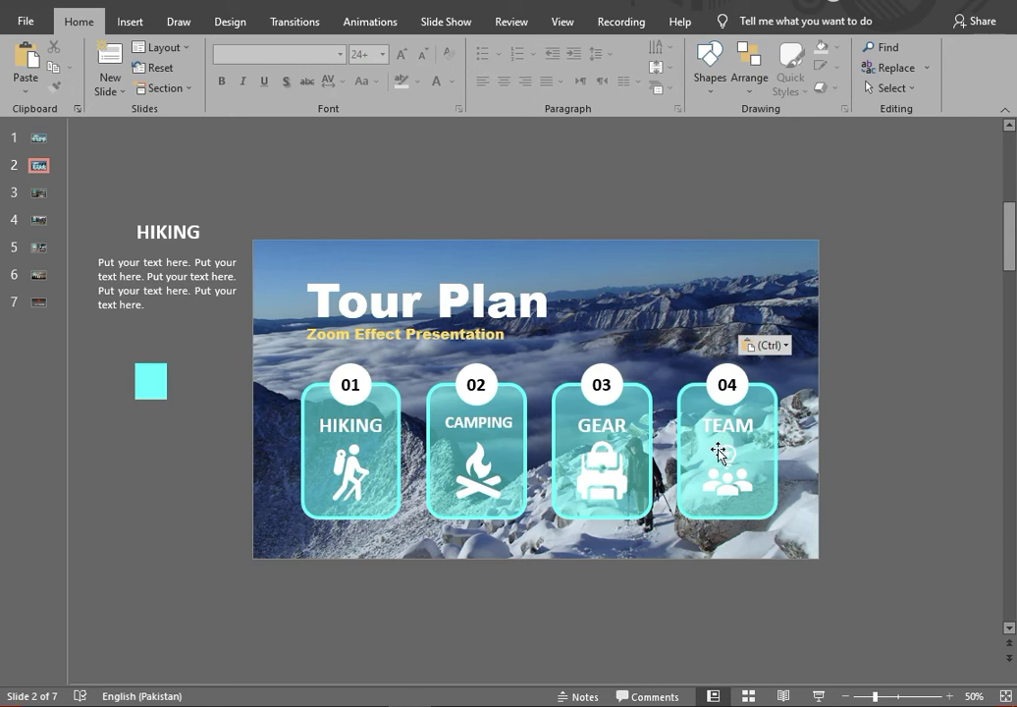
Step: Move the HIKING, CAMPING, GEAR and TEAM cards together up above the photo
{"action": "left_click", "coordinate": [727, 365]}
{"action": "left_click", "coordinate": [565, 362], "text": "shift"}
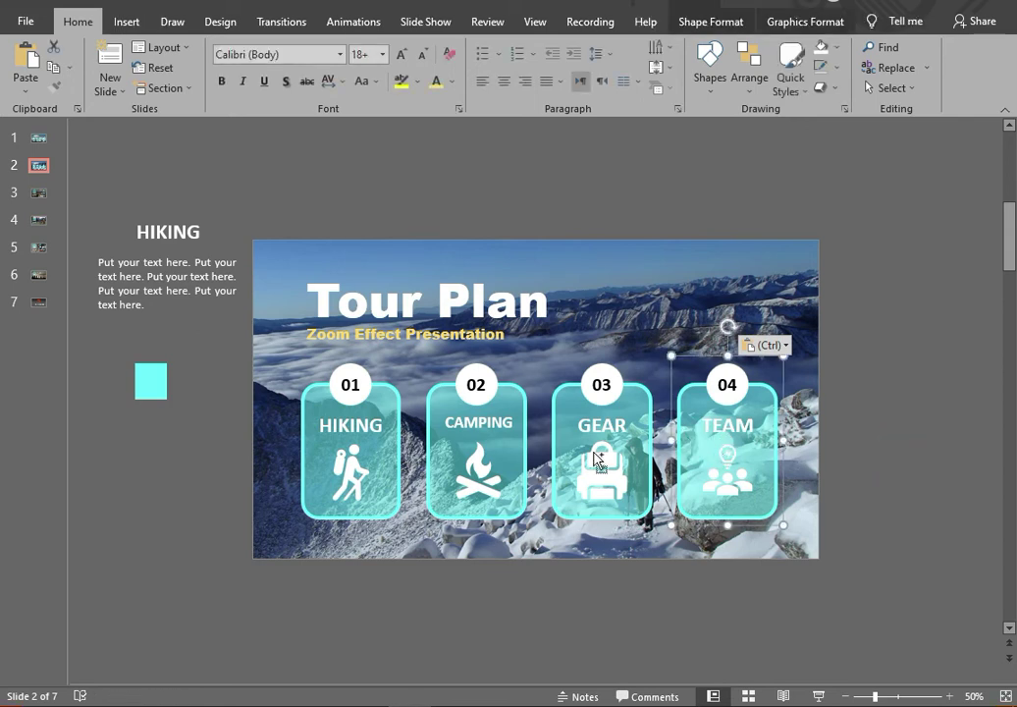
{"action": "left_click", "coordinate": [494, 451], "text": "shift"}
{"action": "left_click", "coordinate": [351, 451], "text": "shift"}
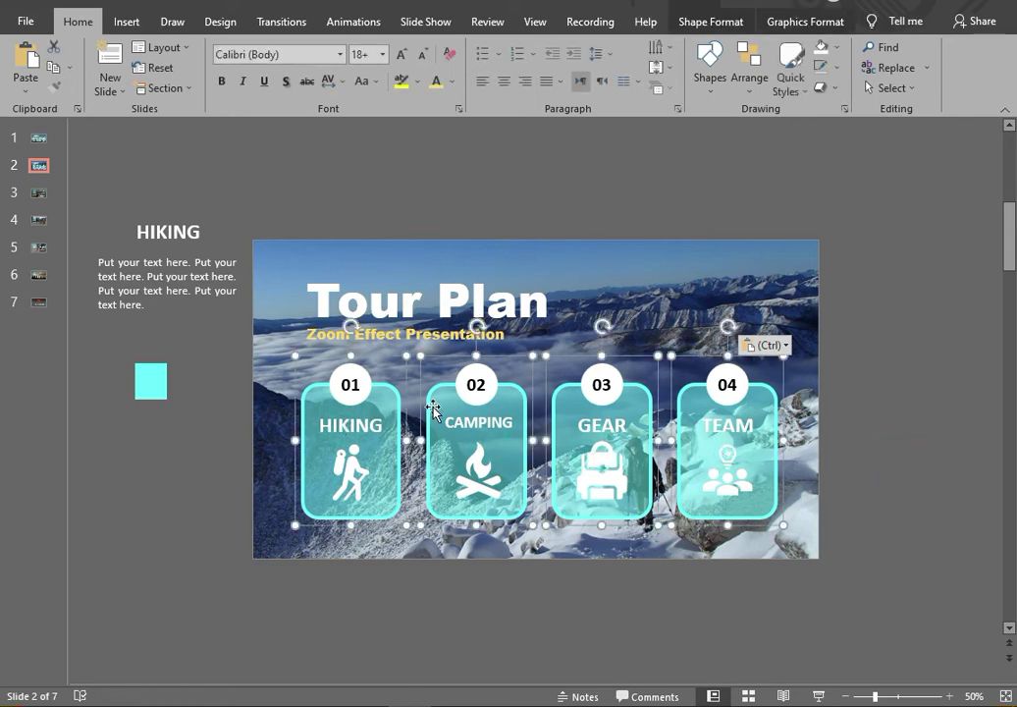
{"action": "double_click", "coordinate": [480, 429]}
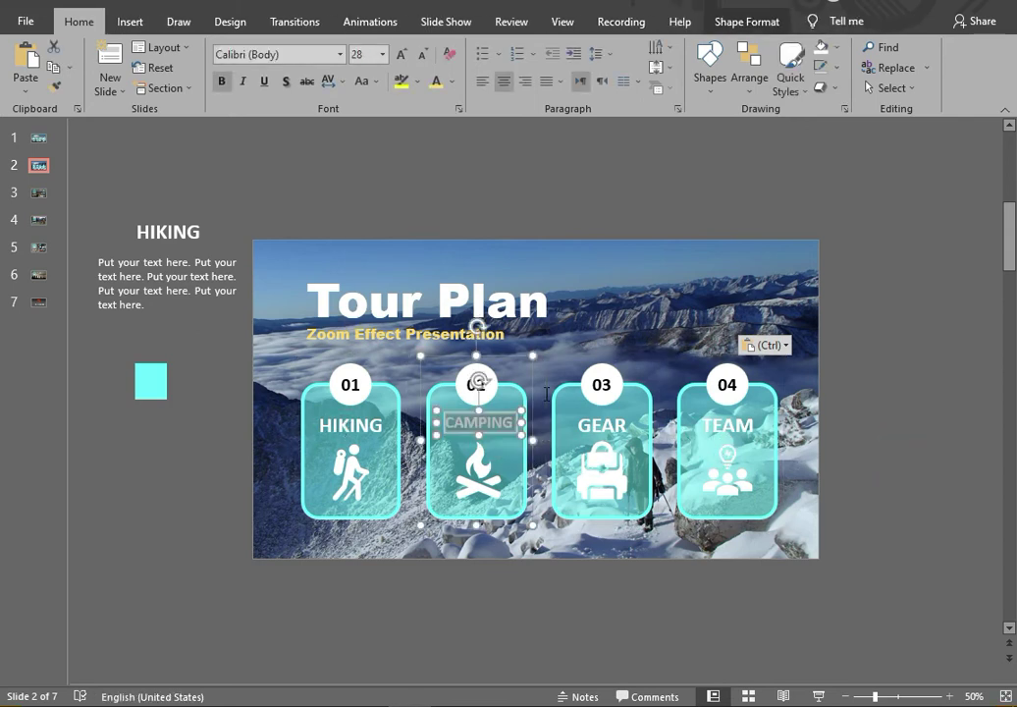
{"action": "left_click", "coordinate": [359, 481]}
{"action": "left_click", "coordinate": [510, 390], "text": "shift"}
{"action": "left_click", "coordinate": [592, 391], "text": "shift"}
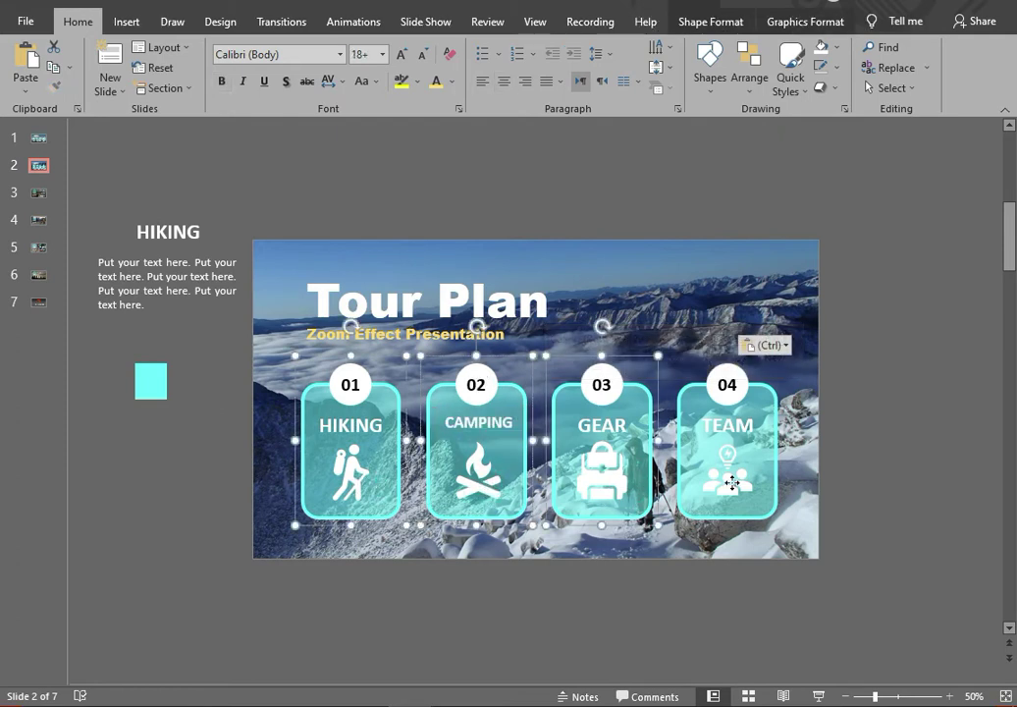
{"action": "mouse_move", "coordinate": [681, 471]}
{"action": "left_mouse_down"}
{"action": "mouse_move", "coordinate": [685, 376]}
{"action": "mouse_move", "coordinate": [661, 222]}
{"action": "left_mouse_up"}
Step: Move the Tour Plan title and subtitle to the photo's lower left
{"action": "left_click", "coordinate": [483, 334]}
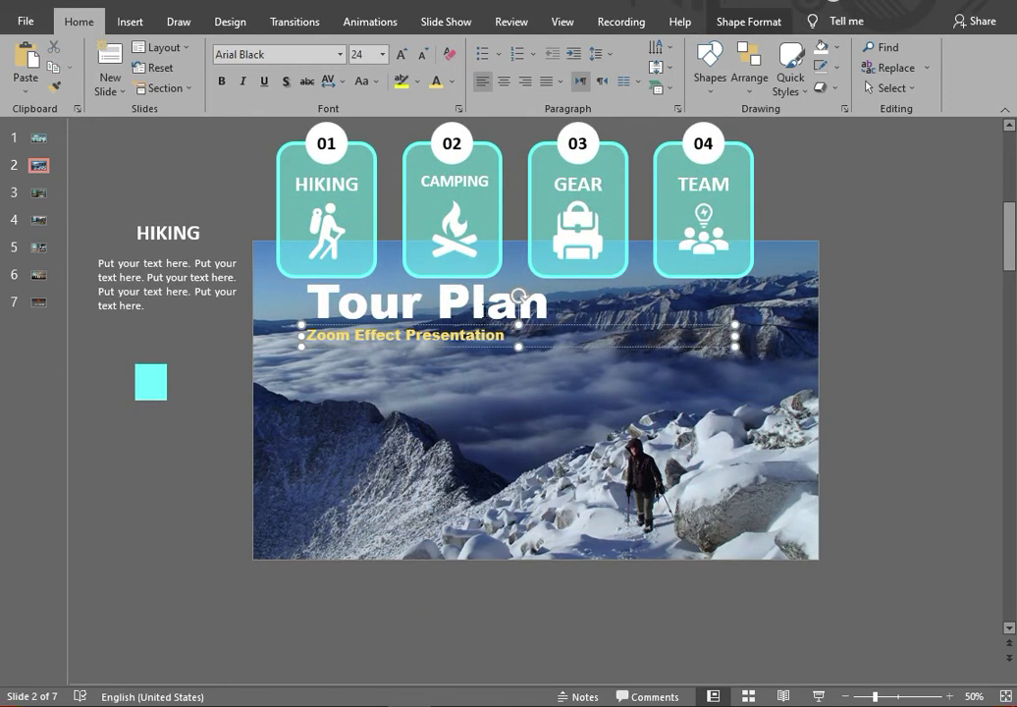
{"action": "left_click", "coordinate": [442, 299]}
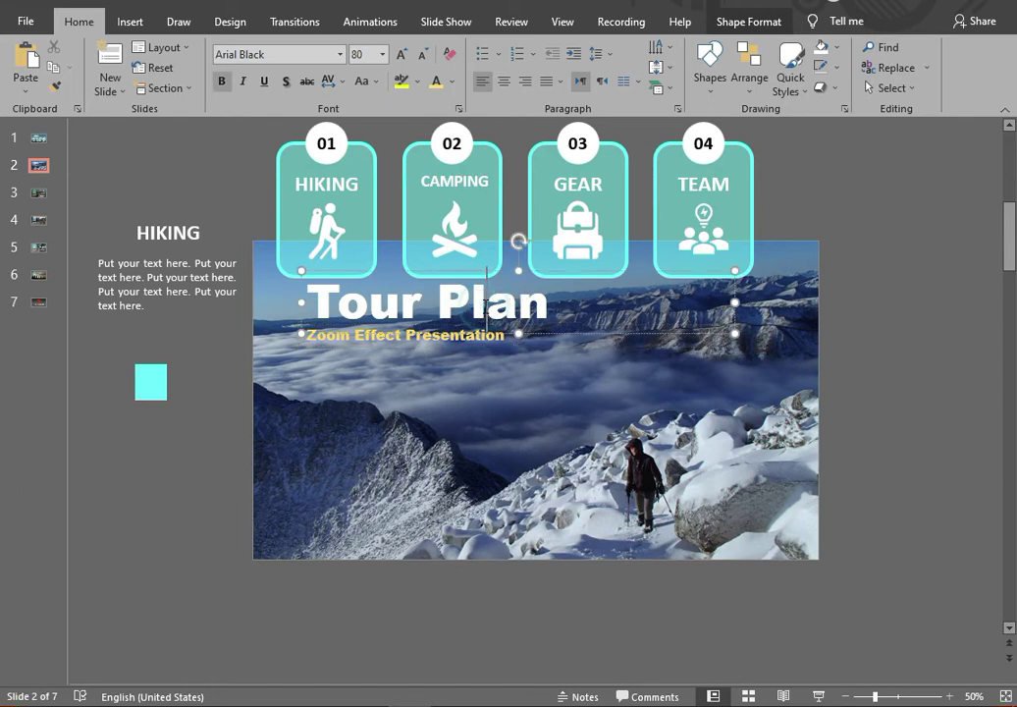
{"action": "left_click", "coordinate": [460, 339]}
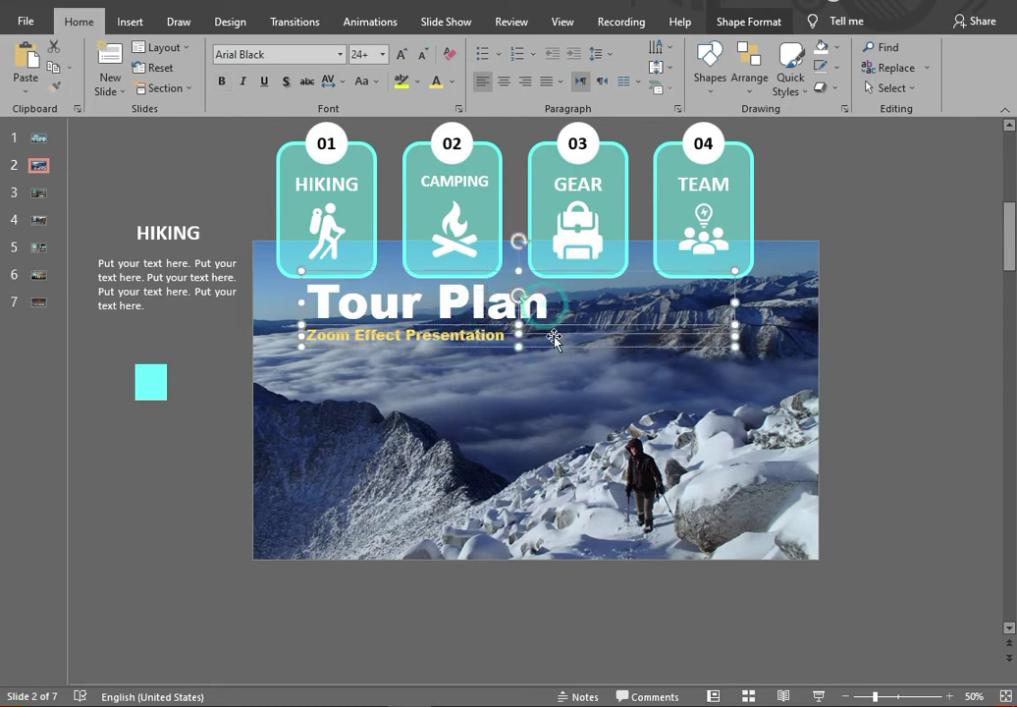
{"action": "mouse_move", "coordinate": [552, 343]}
{"action": "left_mouse_down"}
{"action": "mouse_move", "coordinate": [567, 501]}
{"action": "mouse_move", "coordinate": [534, 487]}
{"action": "left_mouse_up"}
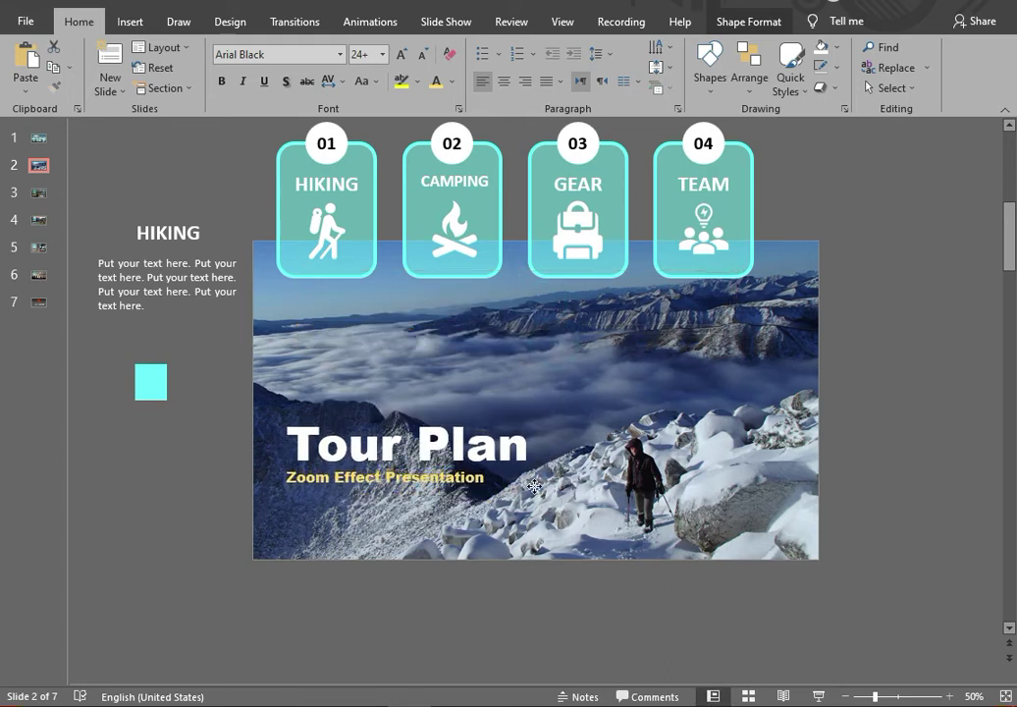
Step: Bring the four cards back down onto the photo above the title
{"action": "left_click", "coordinate": [327, 189]}
{"action": "left_click", "coordinate": [479, 261], "text": "shift"}
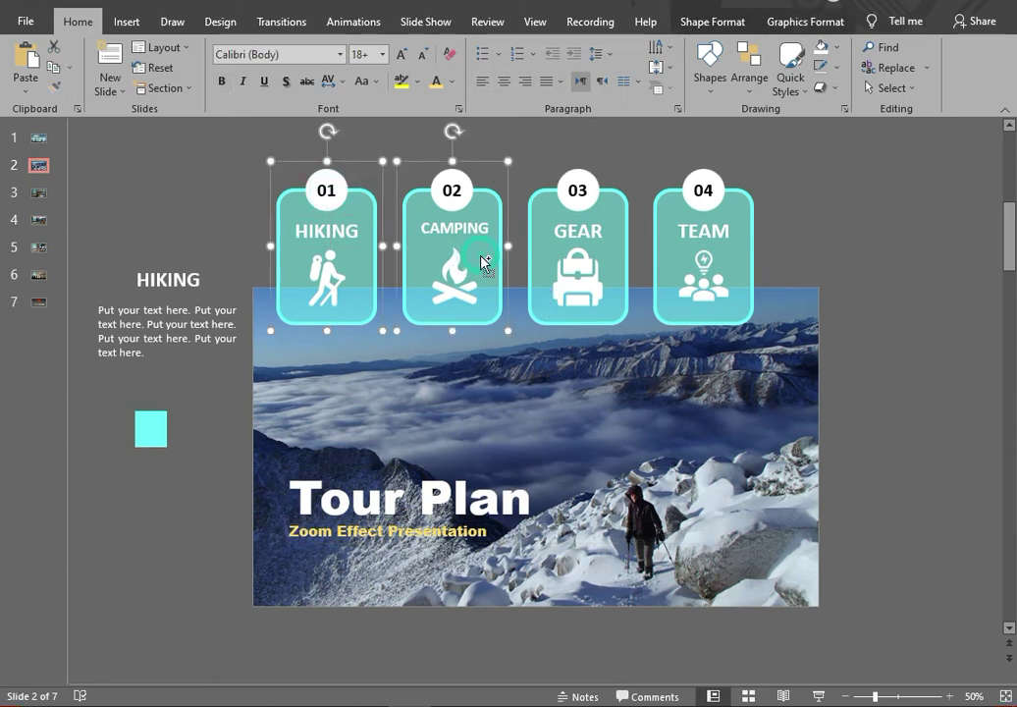
{"action": "left_click", "coordinate": [586, 265], "text": "shift"}
{"action": "left_click", "coordinate": [676, 265], "text": "shift"}
{"action": "mouse_move", "coordinate": [676, 265]}
{"action": "left_mouse_down"}
{"action": "mouse_move", "coordinate": [672, 359]}
{"action": "mouse_move", "coordinate": [679, 339]}
{"action": "left_mouse_up"}
Step: Delete the leftover HIKING text boxes and cyan square beside the slide
{"action": "left_click", "coordinate": [923, 336]}
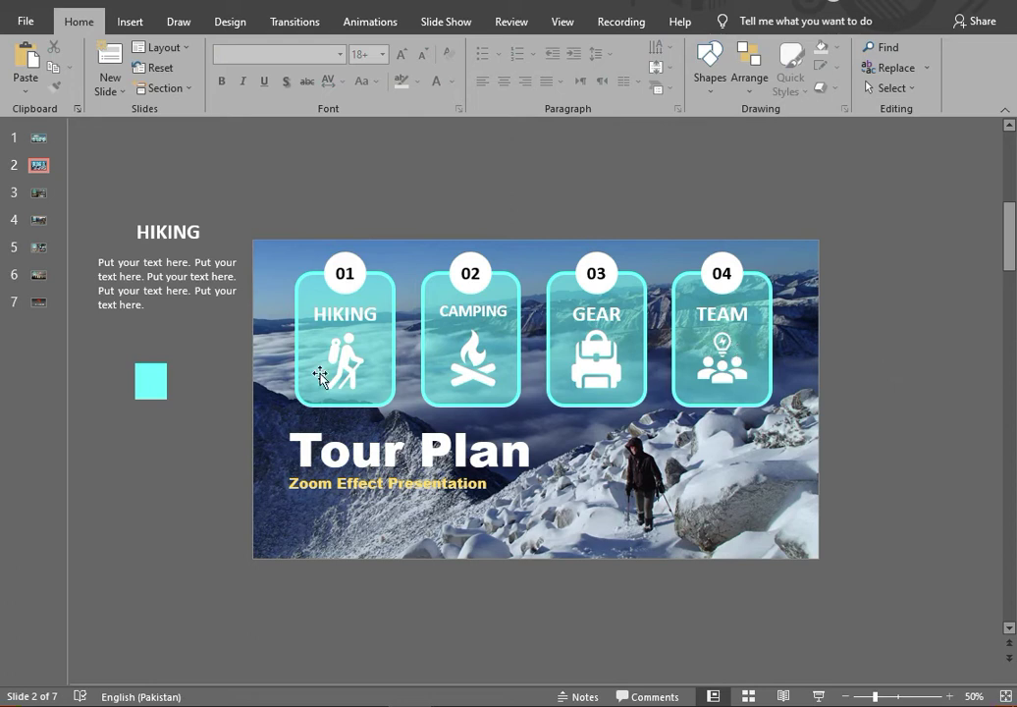
{"action": "mouse_move", "coordinate": [81, 183]}
{"action": "left_mouse_down"}
{"action": "mouse_move", "coordinate": [218, 430]}
{"action": "mouse_move", "coordinate": [249, 456]}
{"action": "left_mouse_up"}
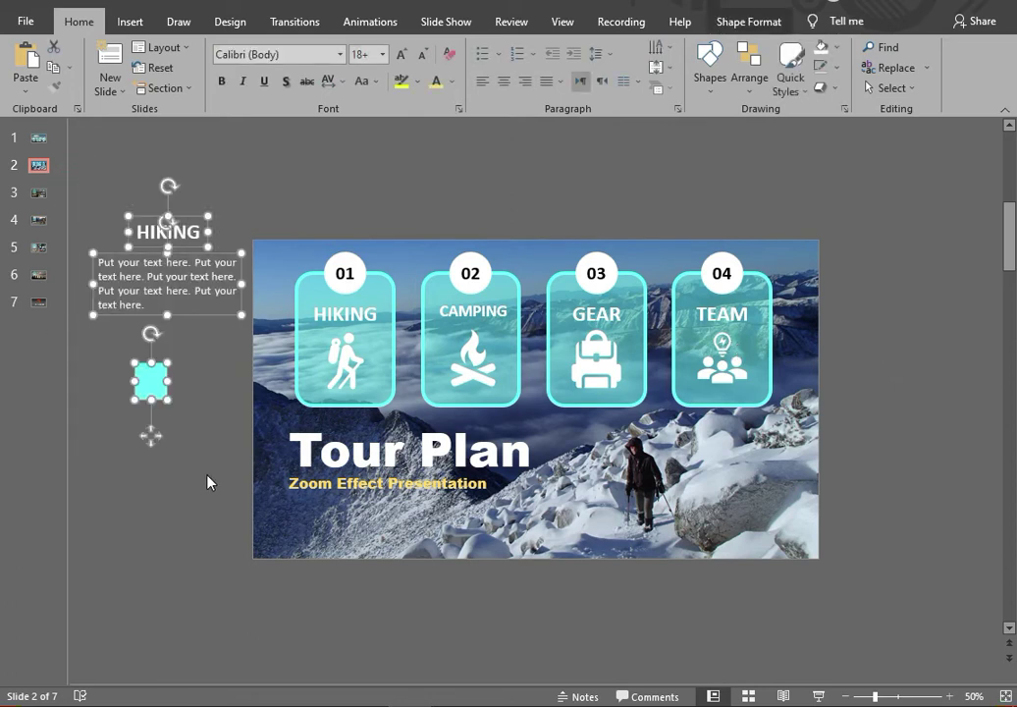
{"action": "key", "text": "Delete"}
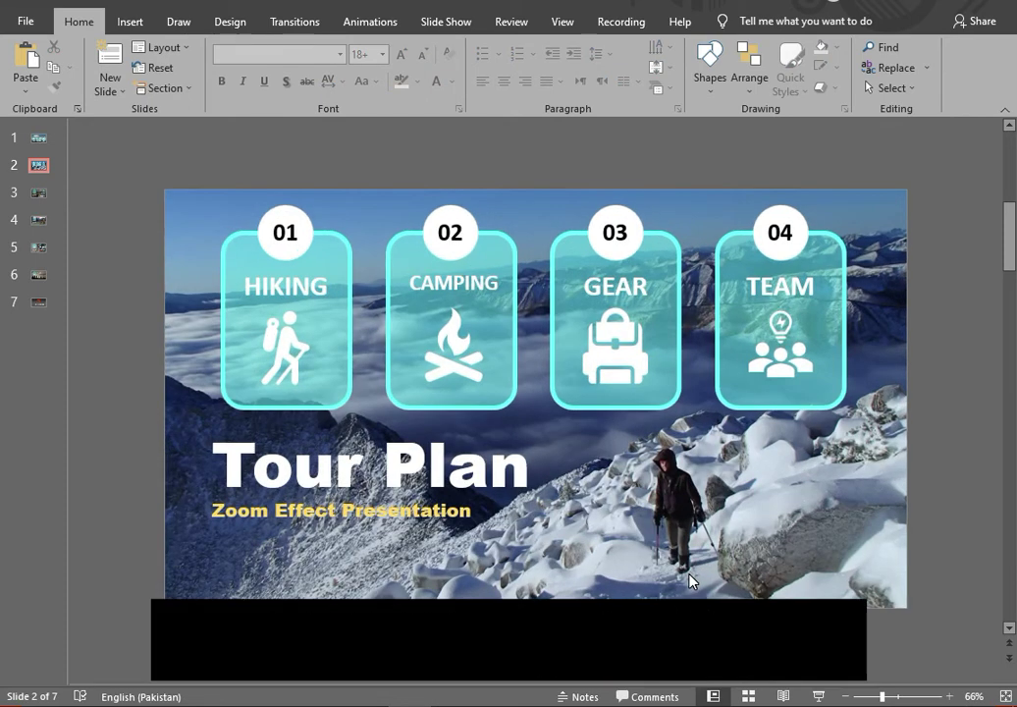
Step: Save the HIKING and CAMPING cards as Picture1.png and Picture2.png in tttt
{"action": "left_click", "coordinate": [337, 334]}
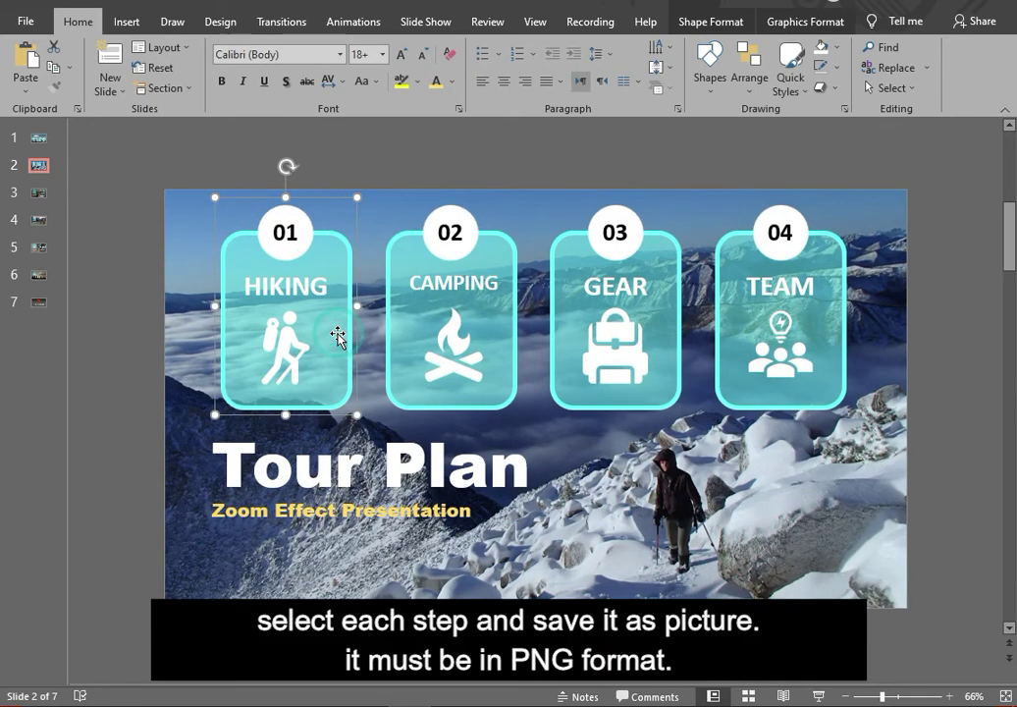
{"action": "right_click", "coordinate": [337, 333]}
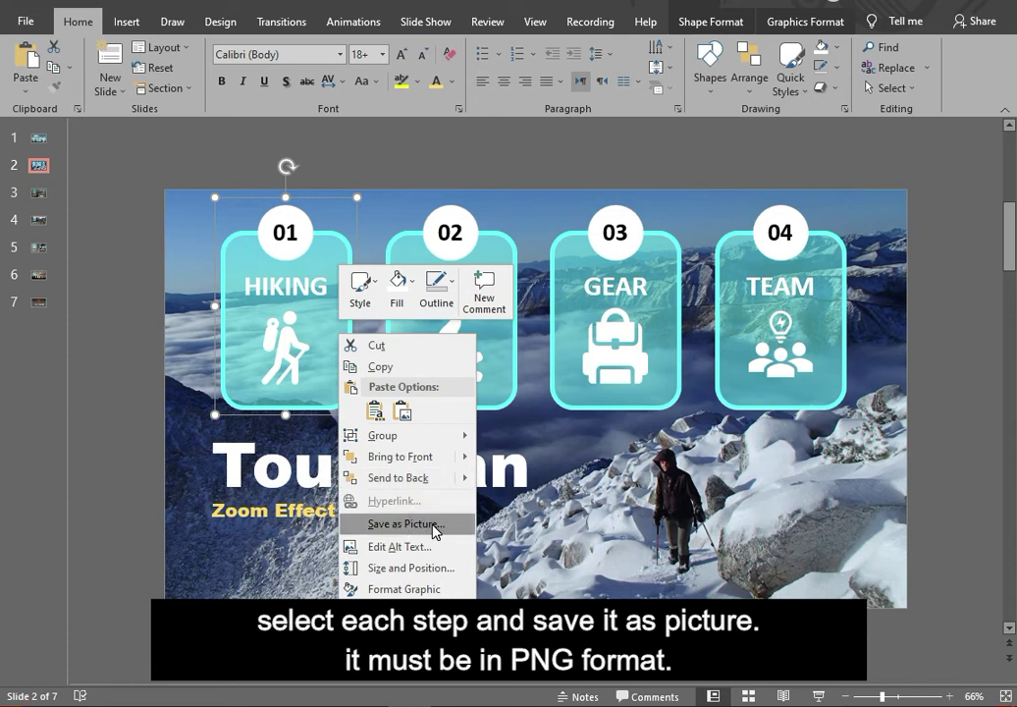
{"action": "left_click", "coordinate": [433, 526]}
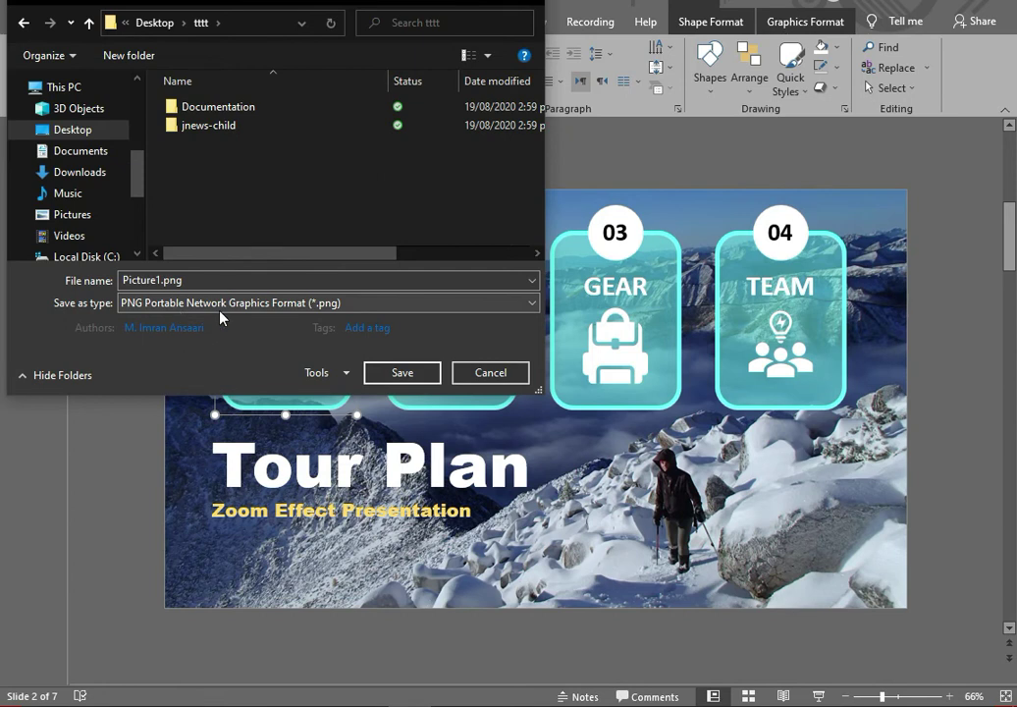
{"action": "left_click", "coordinate": [388, 375]}
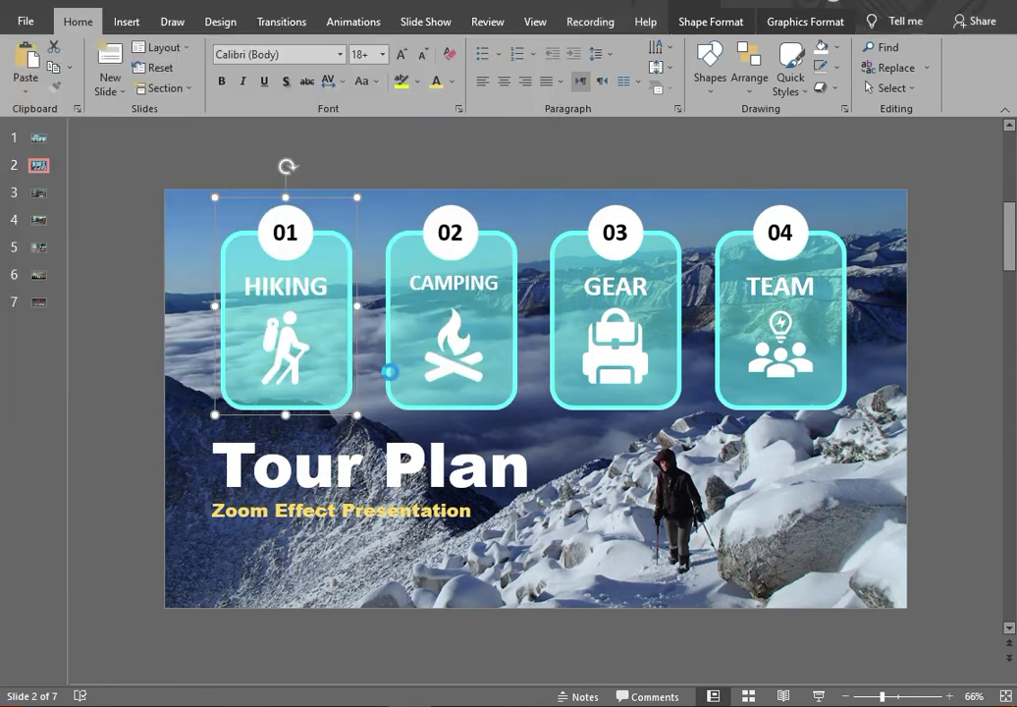
{"action": "left_click", "coordinate": [440, 332]}
{"action": "right_click", "coordinate": [423, 317]}
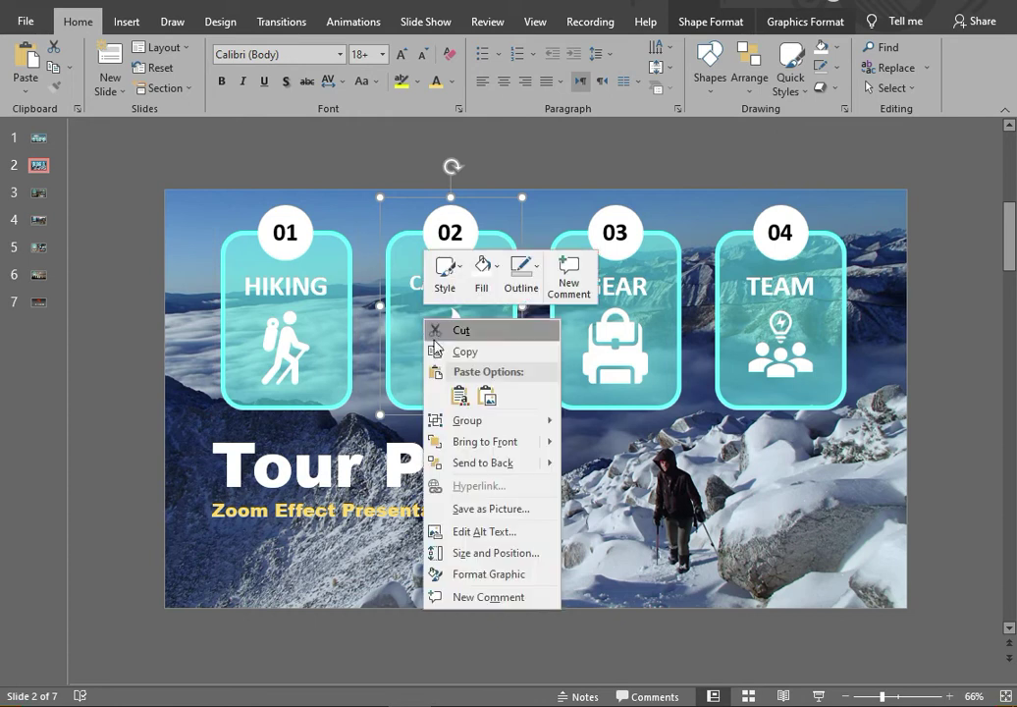
{"action": "left_click", "coordinate": [488, 509]}
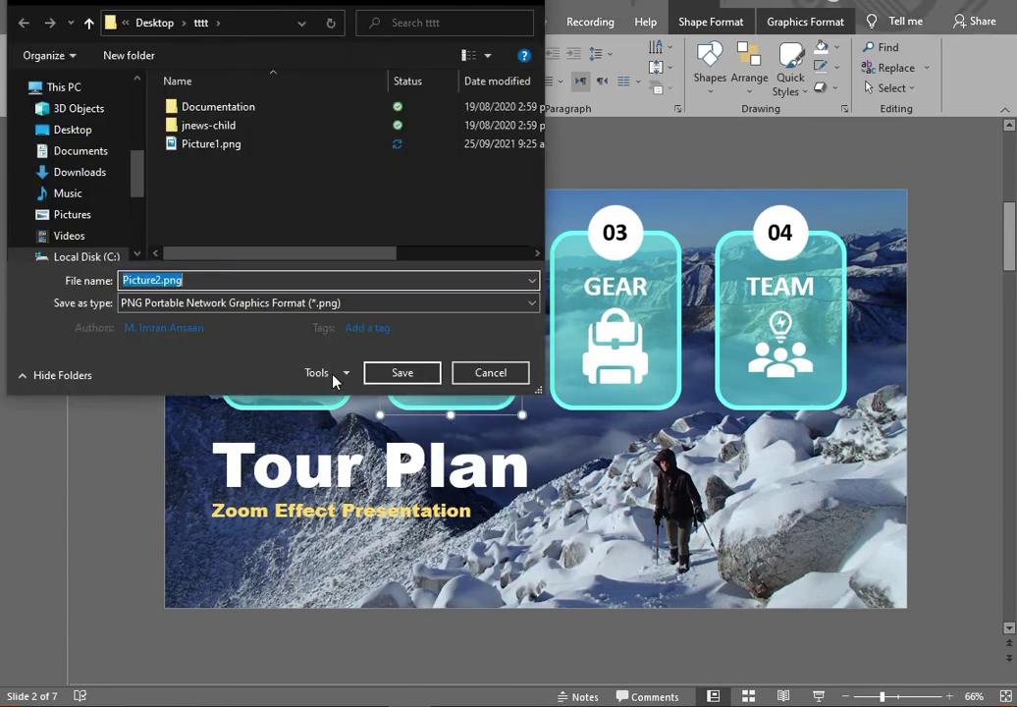
{"action": "left_click", "coordinate": [400, 372]}
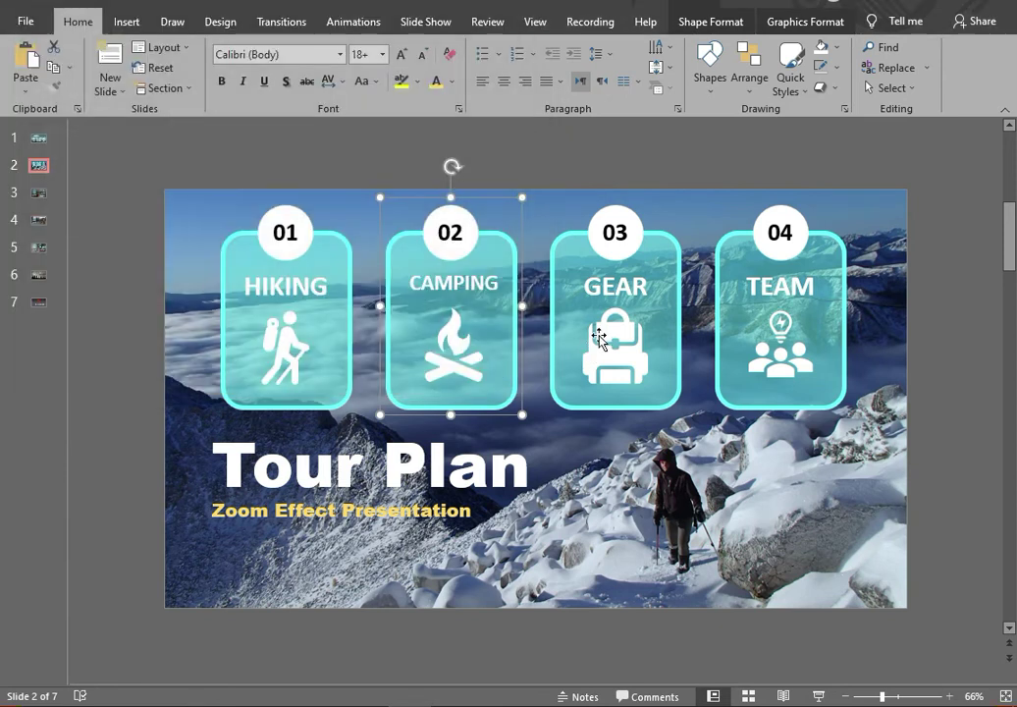
Step: Save the GEAR and TEAM cards as Picture3.png and Picture4.png in tttt
{"action": "right_click", "coordinate": [566, 334]}
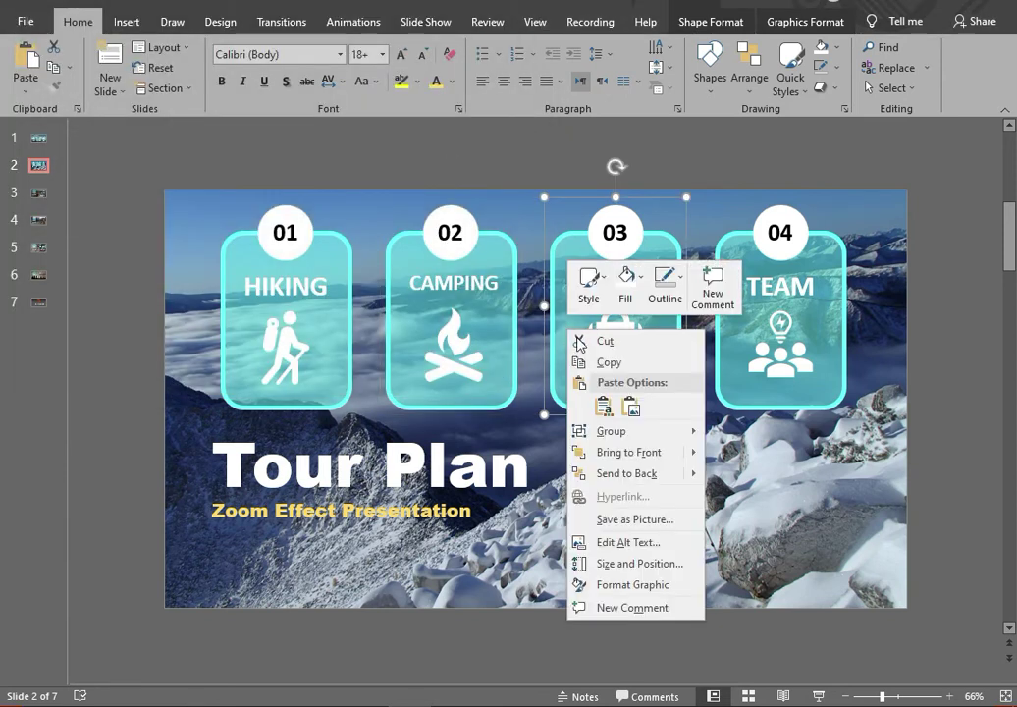
{"action": "left_click", "coordinate": [628, 518]}
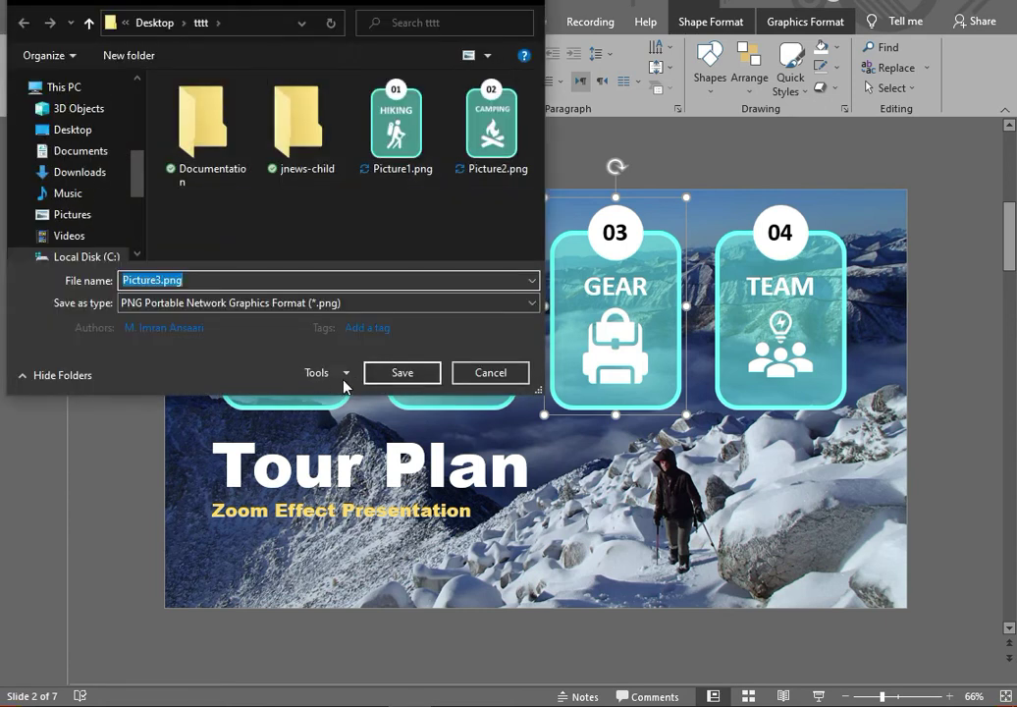
{"action": "left_click", "coordinate": [386, 372]}
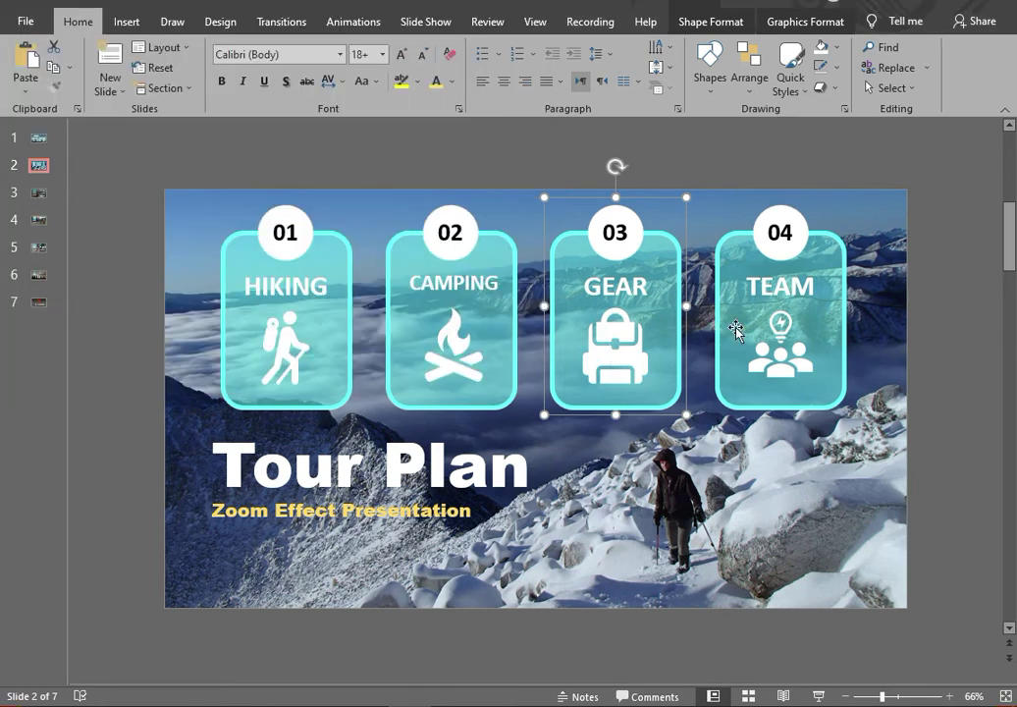
{"action": "right_click", "coordinate": [736, 329]}
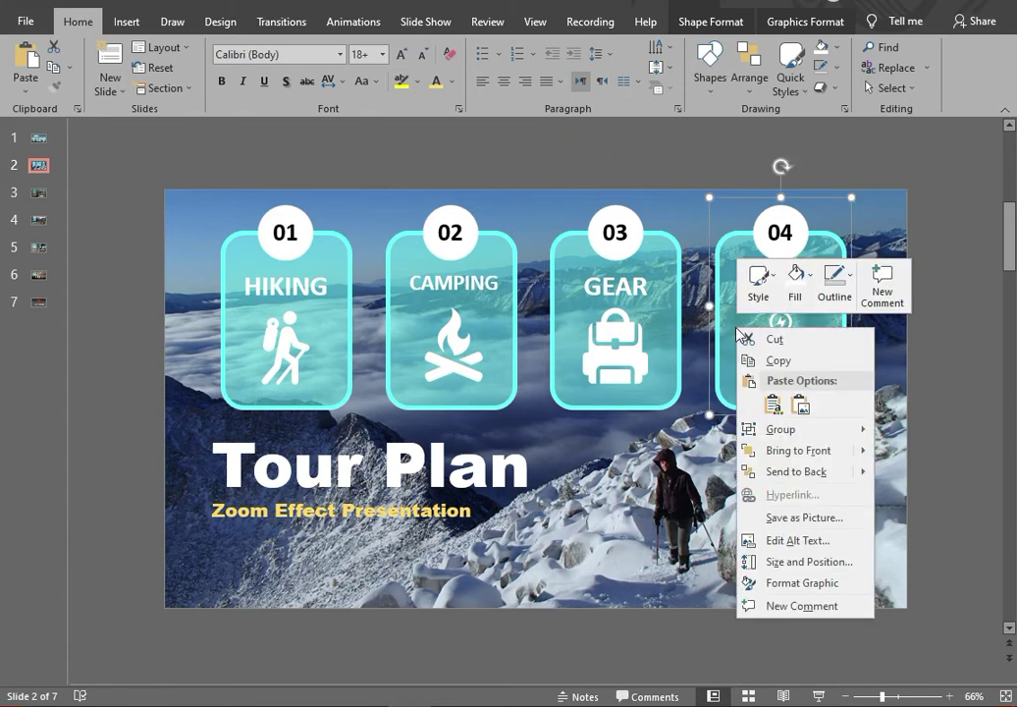
{"action": "left_click", "coordinate": [786, 518]}
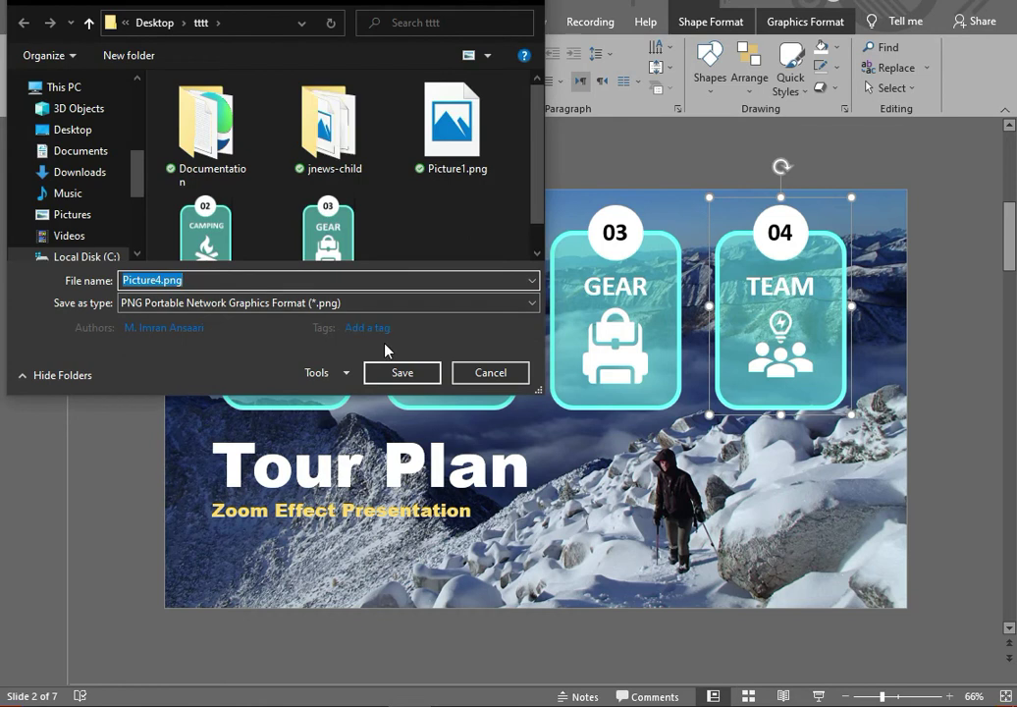
{"action": "left_click", "coordinate": [385, 371]}
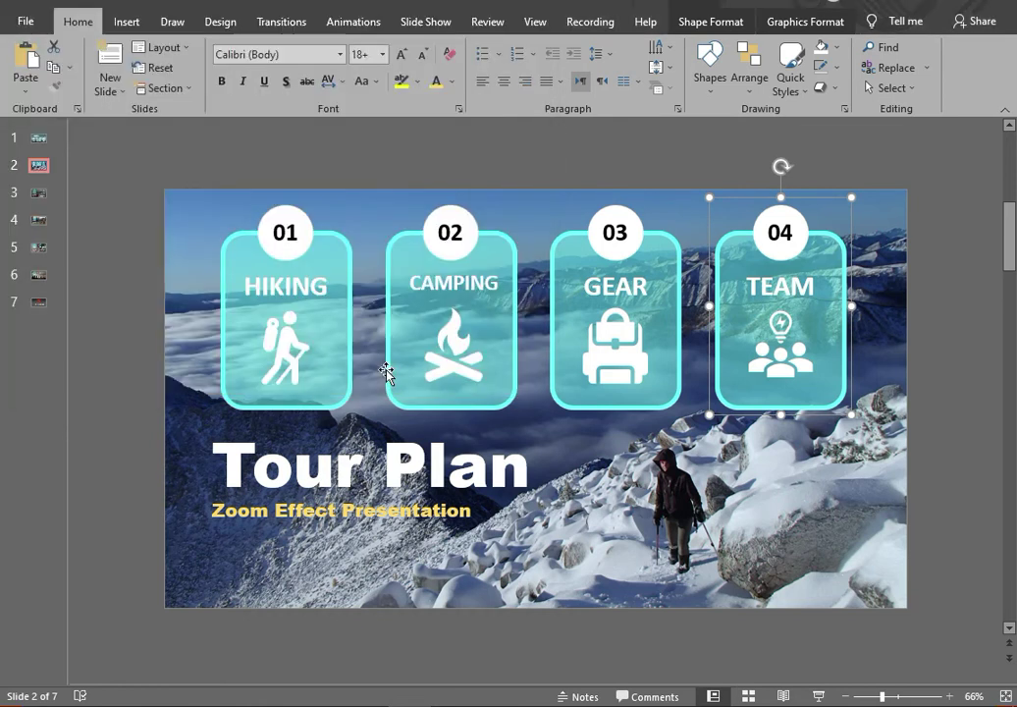
{"action": "left_click", "coordinate": [336, 353]}
{"action": "left_click", "coordinate": [504, 351], "text": "shift"}
{"action": "left_click", "coordinate": [671, 362], "text": "shift"}
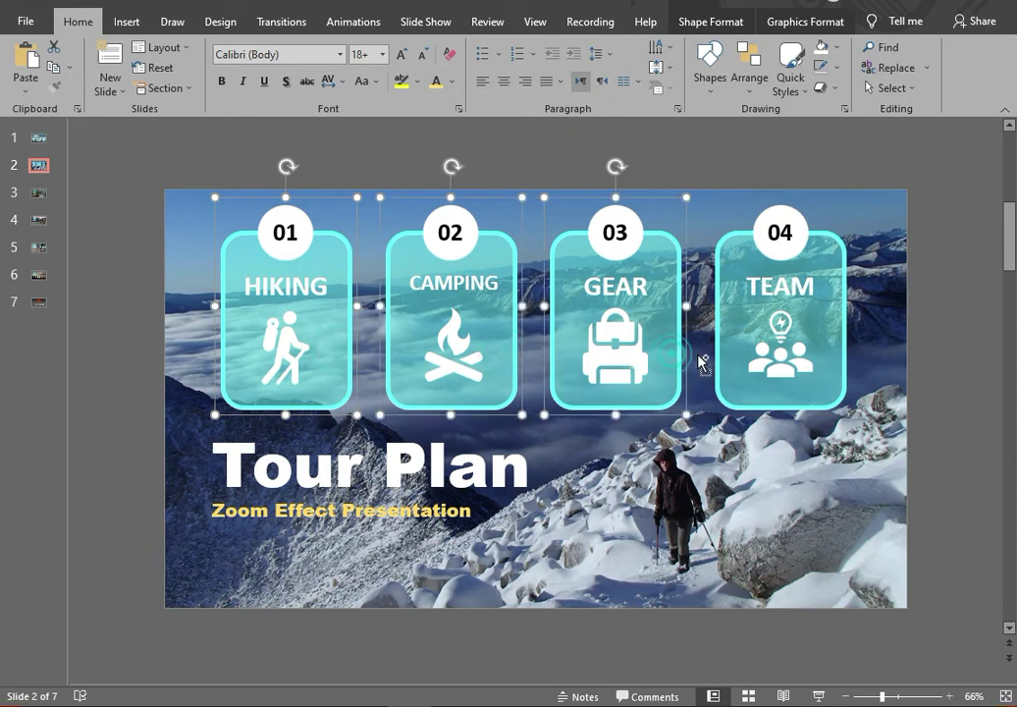
Step: Delete all four cards from slide 2
{"action": "left_click", "coordinate": [823, 353], "text": "shift"}
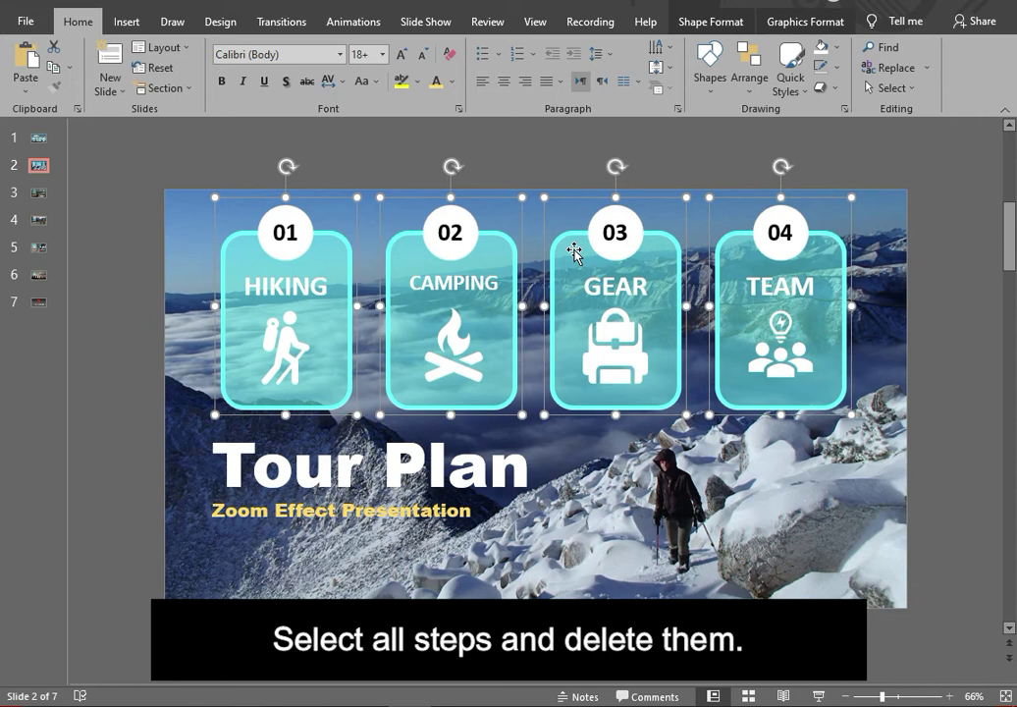
{"action": "key", "text": "Delete"}
{"action": "left_click", "coordinate": [138, 179]}
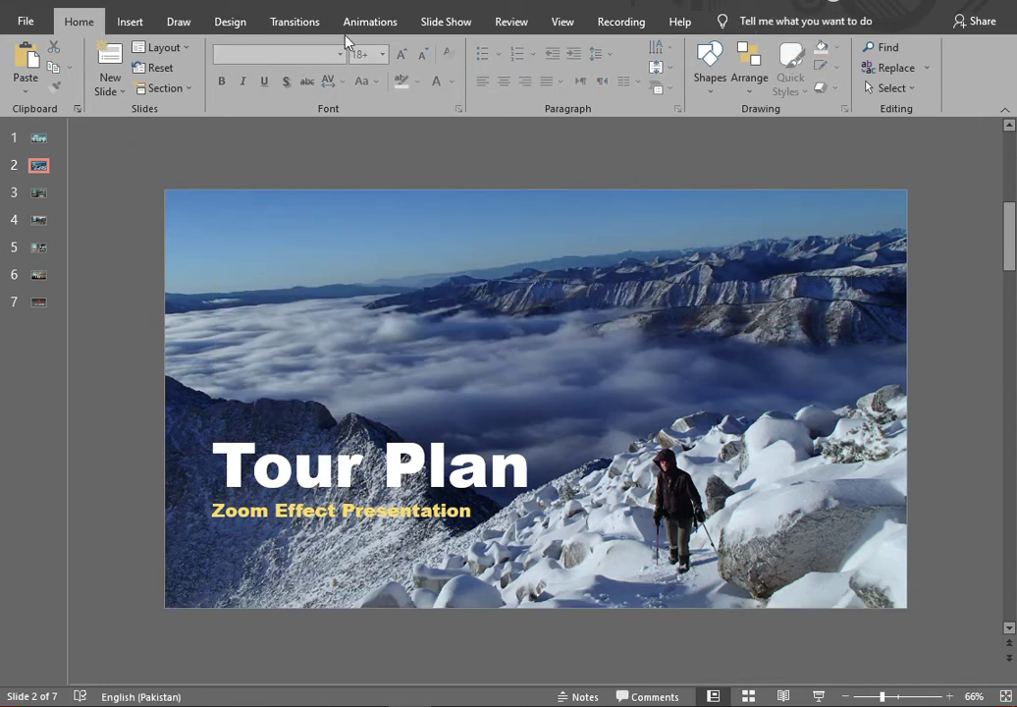
Step: Insert slide zooms for slides 3, 4, 5 and 6
{"action": "left_click", "coordinate": [135, 23]}
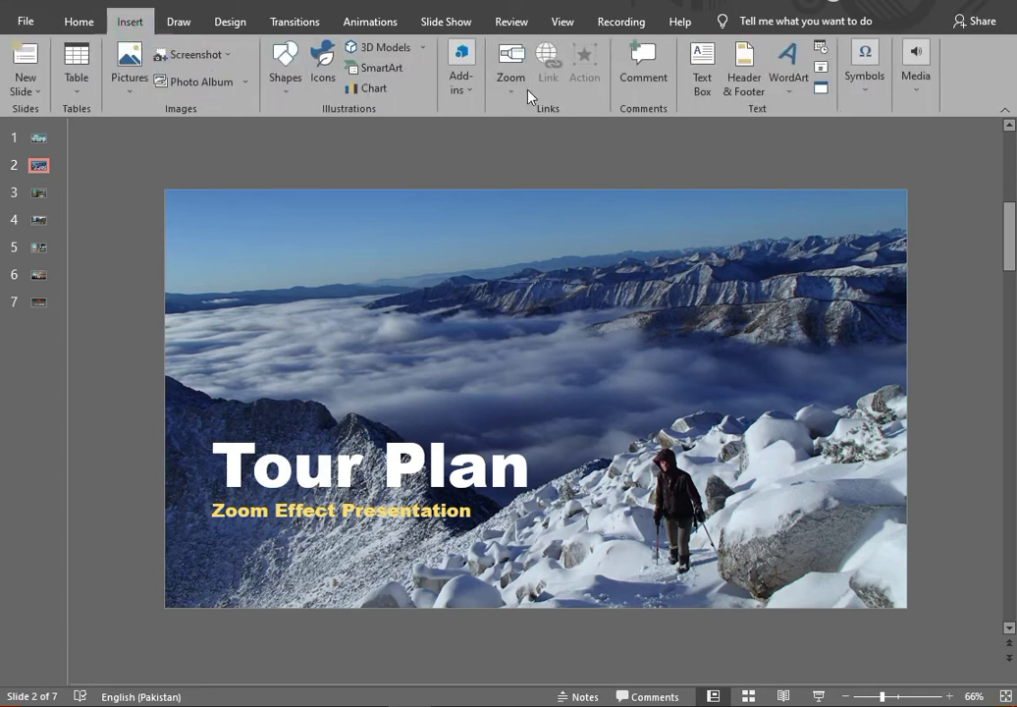
{"action": "left_click", "coordinate": [524, 88]}
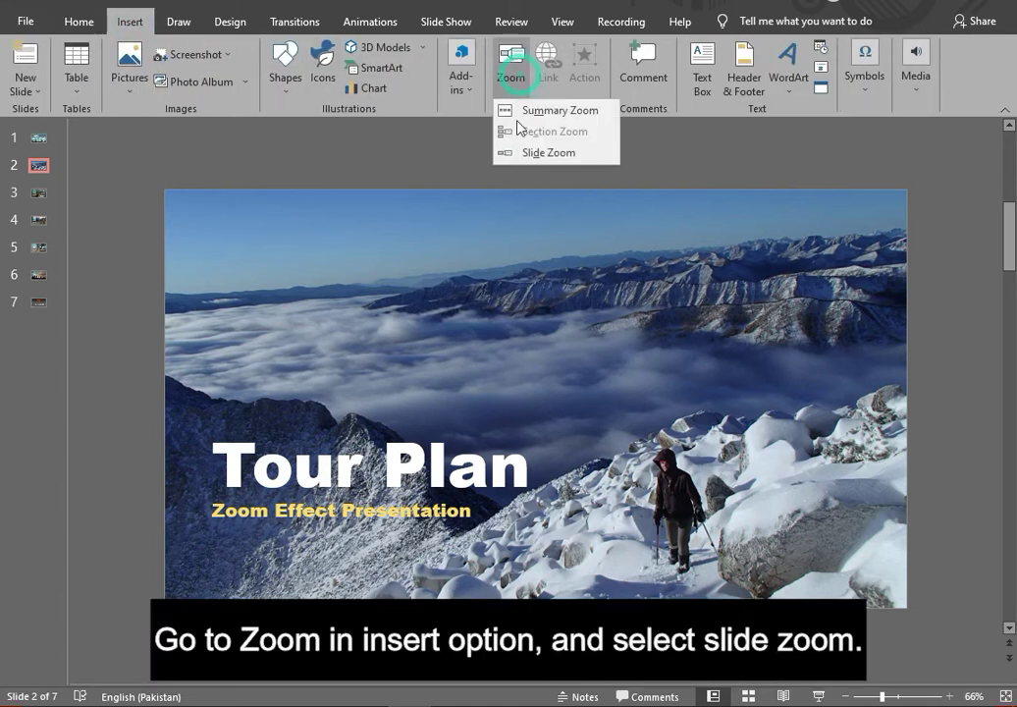
{"action": "left_click", "coordinate": [565, 155]}
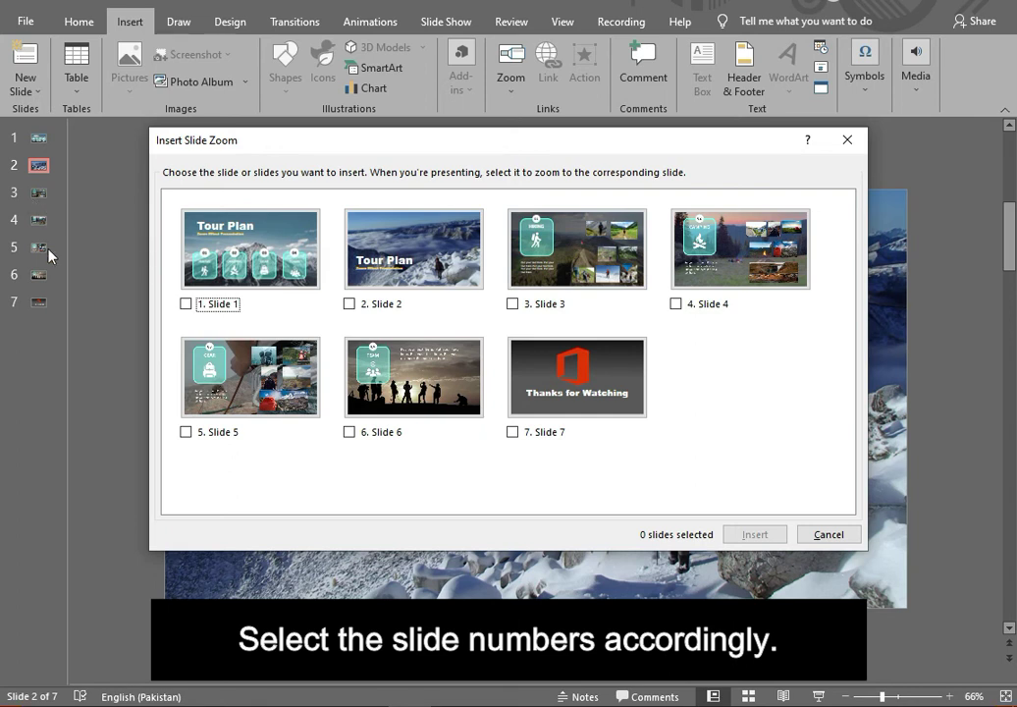
{"action": "left_click", "coordinate": [512, 304]}
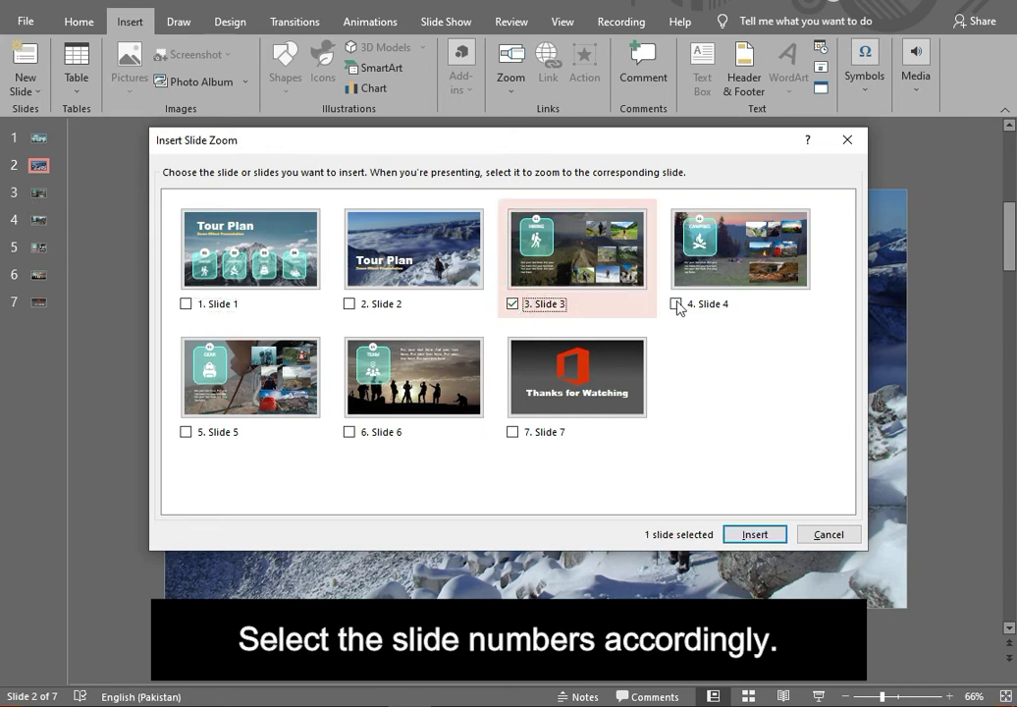
{"action": "left_click", "coordinate": [677, 305]}
{"action": "left_click", "coordinate": [186, 432]}
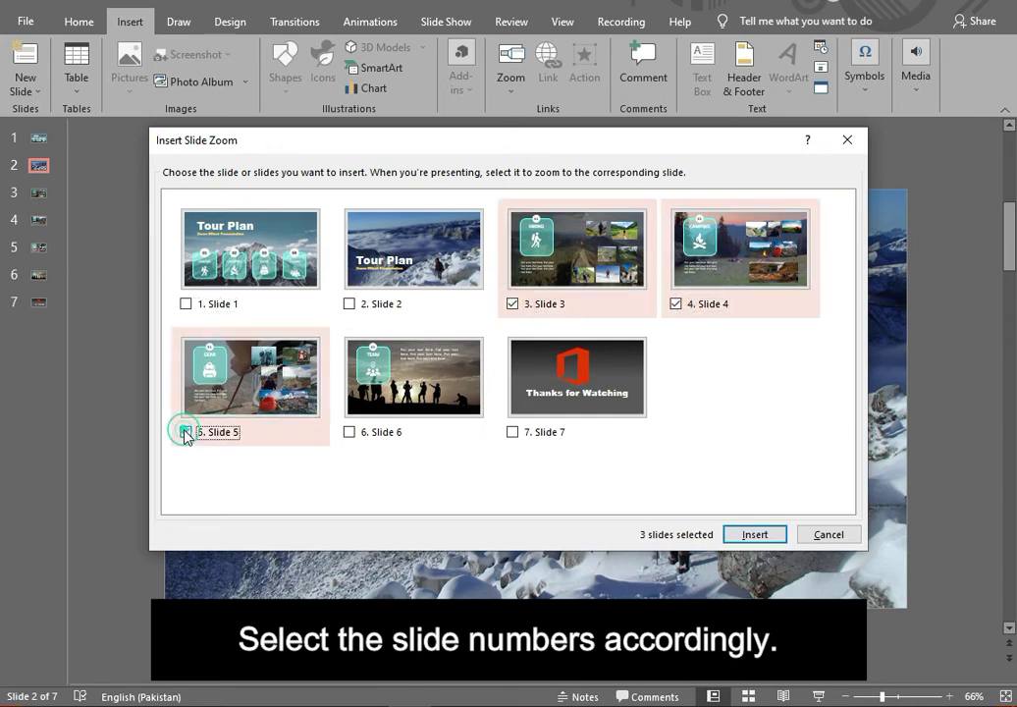
{"action": "left_click", "coordinate": [349, 432]}
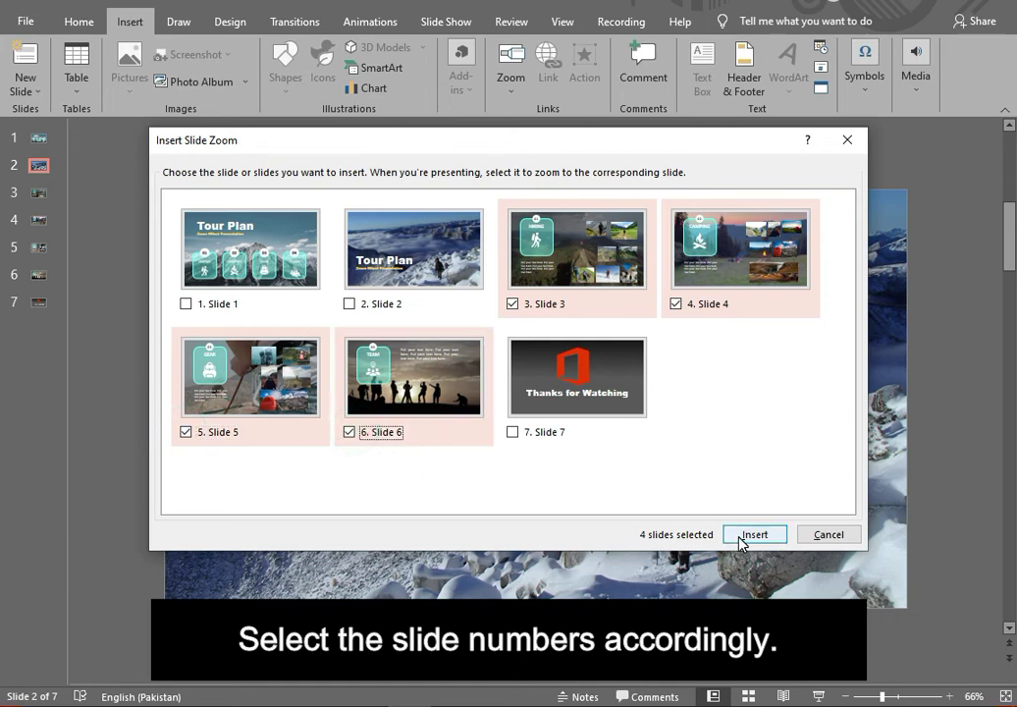
{"action": "left_click", "coordinate": [740, 540]}
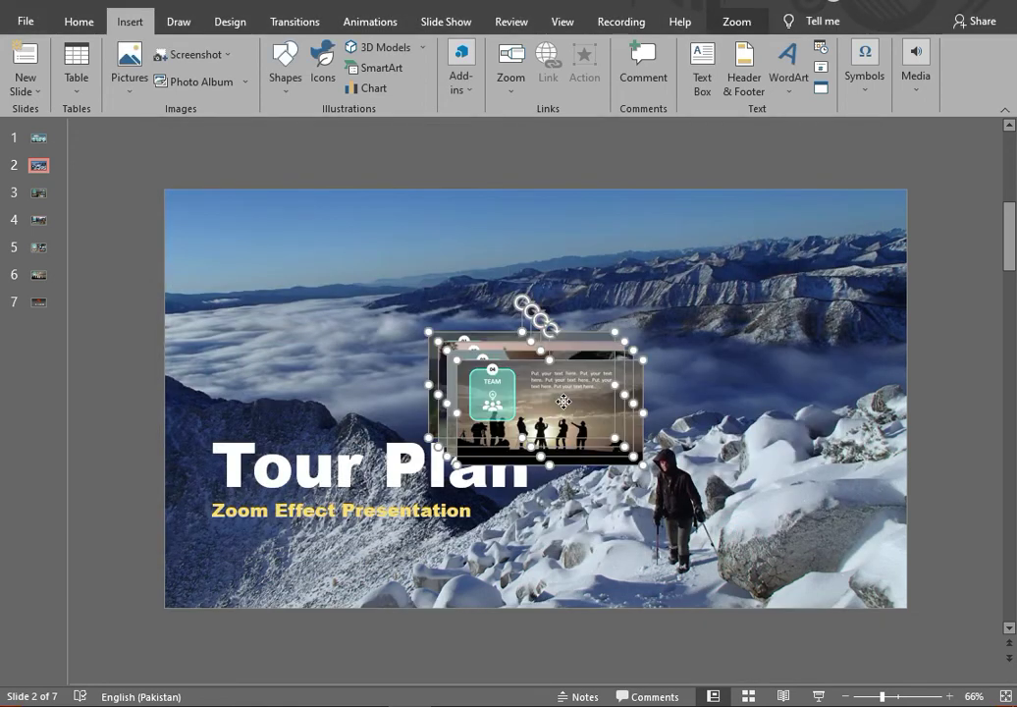
Step: Pull the stacked TEAM, GEAR, CAMPING and HIKING zooms apart across the slide
{"action": "mouse_move", "coordinate": [570, 415]}
{"action": "left_mouse_down"}
{"action": "mouse_move", "coordinate": [429, 262]}
{"action": "mouse_move", "coordinate": [779, 304]}
{"action": "left_mouse_up"}
{"action": "left_click", "coordinate": [584, 165]}
{"action": "left_click", "coordinate": [488, 300]}
{"action": "left_click_drag", "start_coordinate": [481, 290], "coordinate": [644, 384]}
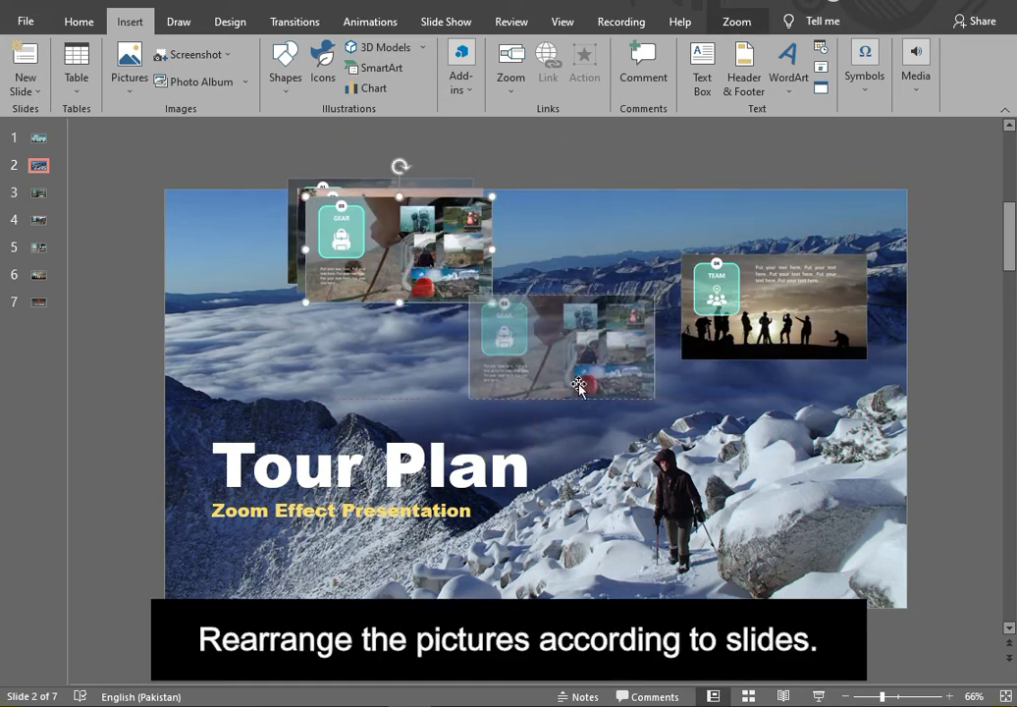
{"action": "left_click_drag", "start_coordinate": [413, 288], "coordinate": [405, 452]}
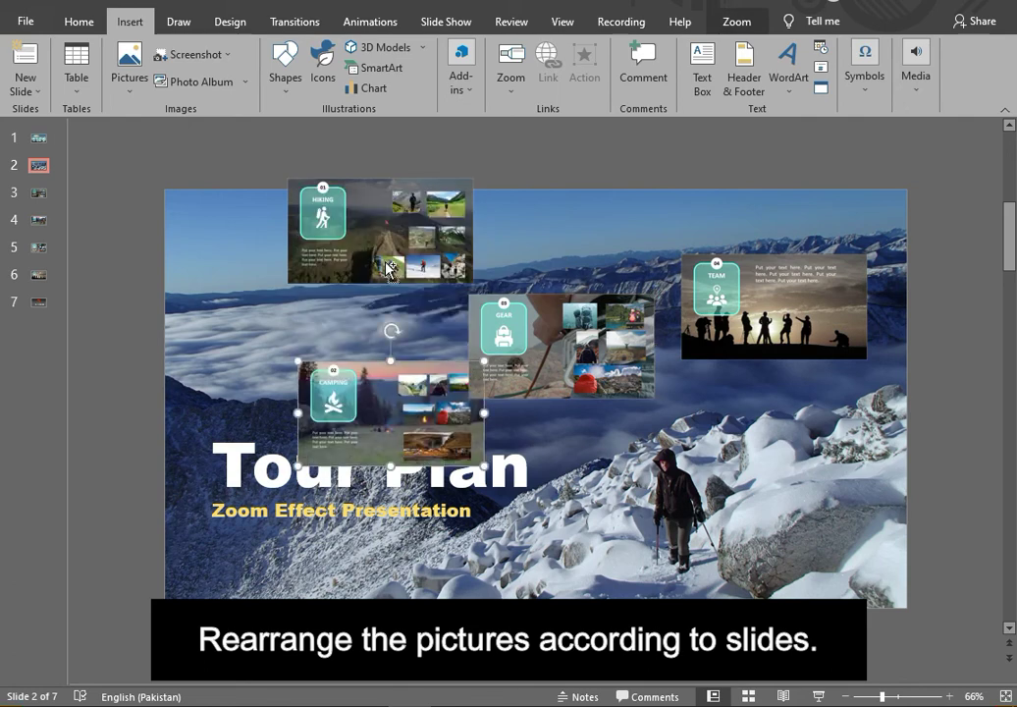
{"action": "scroll", "coordinate": [390, 270], "scroll_direction": "up", "scroll_amount": 2}
{"action": "scroll", "coordinate": [390, 268], "scroll_direction": "up", "scroll_amount": 2}
{"action": "scroll", "coordinate": [486, 318], "scroll_direction": "up", "scroll_amount": 2}
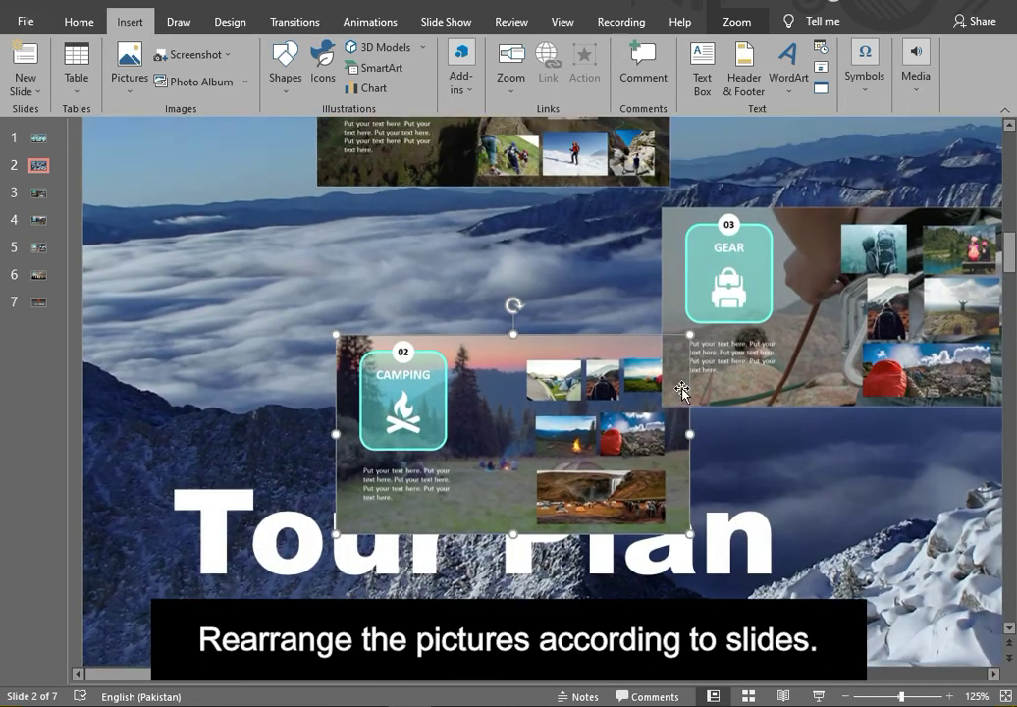
{"action": "scroll", "coordinate": [681, 390], "scroll_direction": "up", "scroll_amount": 1}
{"action": "left_click_drag", "start_coordinate": [466, 223], "coordinate": [335, 346]}
{"action": "scroll", "coordinate": [724, 370], "scroll_direction": "down", "scroll_amount": 4, "text": "ctrl"}
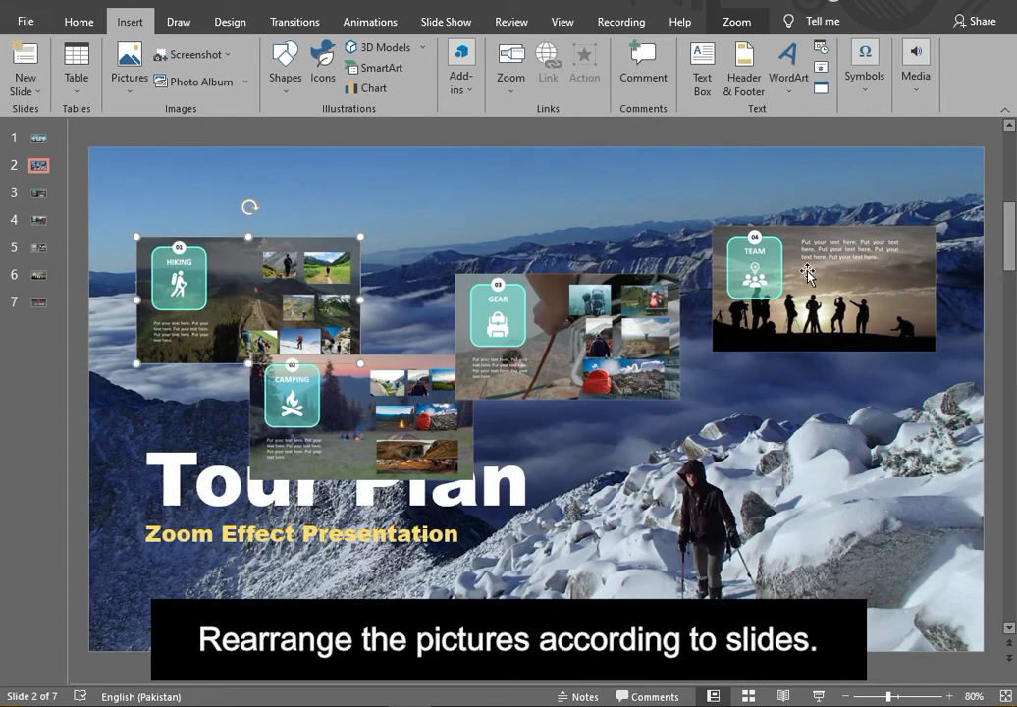
Step: Line up the HIKING, CAMPING, GEAR and TEAM zooms left to right in one row
{"action": "left_click_drag", "start_coordinate": [799, 275], "coordinate": [898, 300]}
{"action": "left_click_drag", "start_coordinate": [570, 307], "coordinate": [732, 296]}
{"action": "left_click_drag", "start_coordinate": [405, 381], "coordinate": [486, 294]}
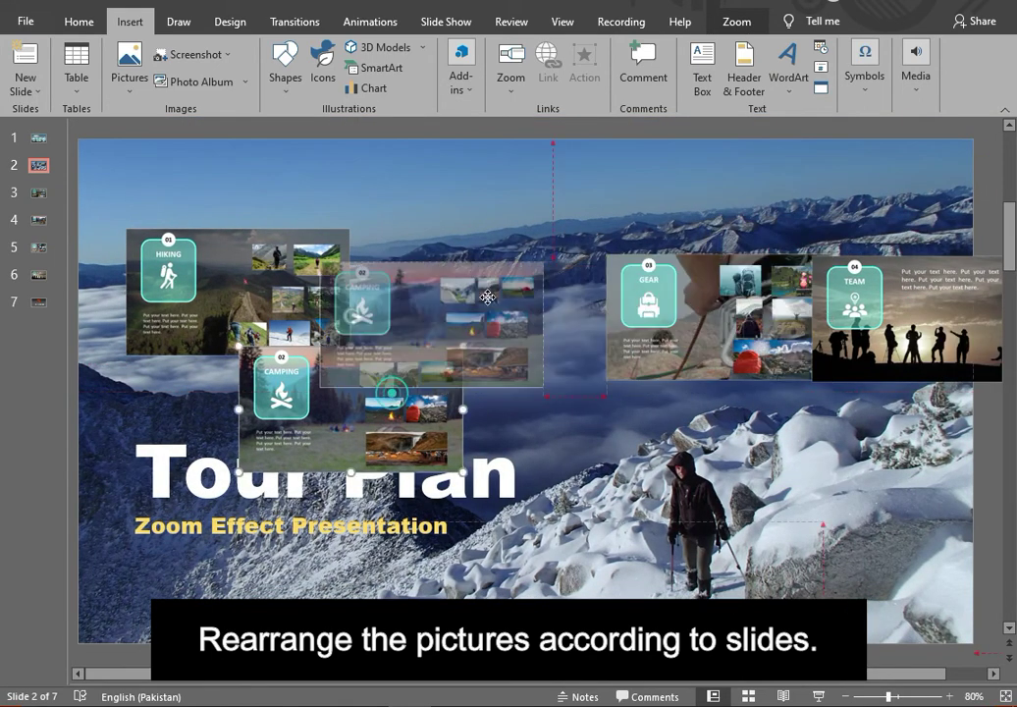
{"action": "mouse_move", "coordinate": [275, 317]}
{"action": "left_mouse_down"}
{"action": "mouse_move", "coordinate": [238, 338]}
{"action": "mouse_move", "coordinate": [269, 369]}
{"action": "left_mouse_up"}
{"action": "scroll", "coordinate": [238, 338], "scroll_direction": "down", "scroll_amount": 2, "text": "ctrl"}
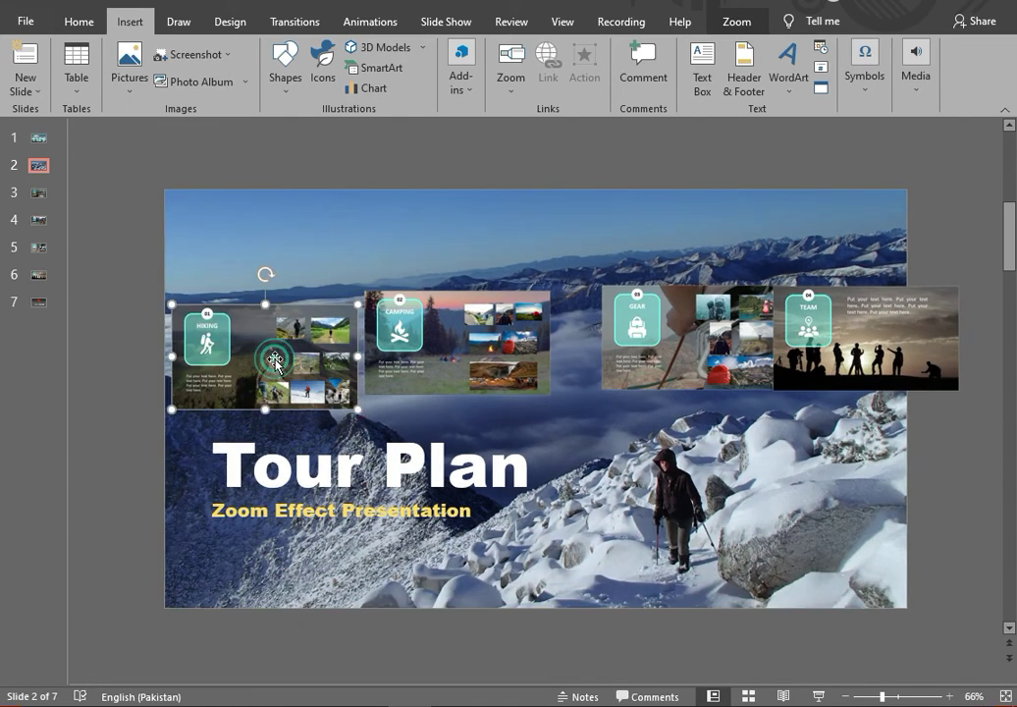
Step: Replace the HIKING and CAMPING zoom images with Picture1.png and Picture2.png
{"action": "left_click", "coordinate": [724, 22]}
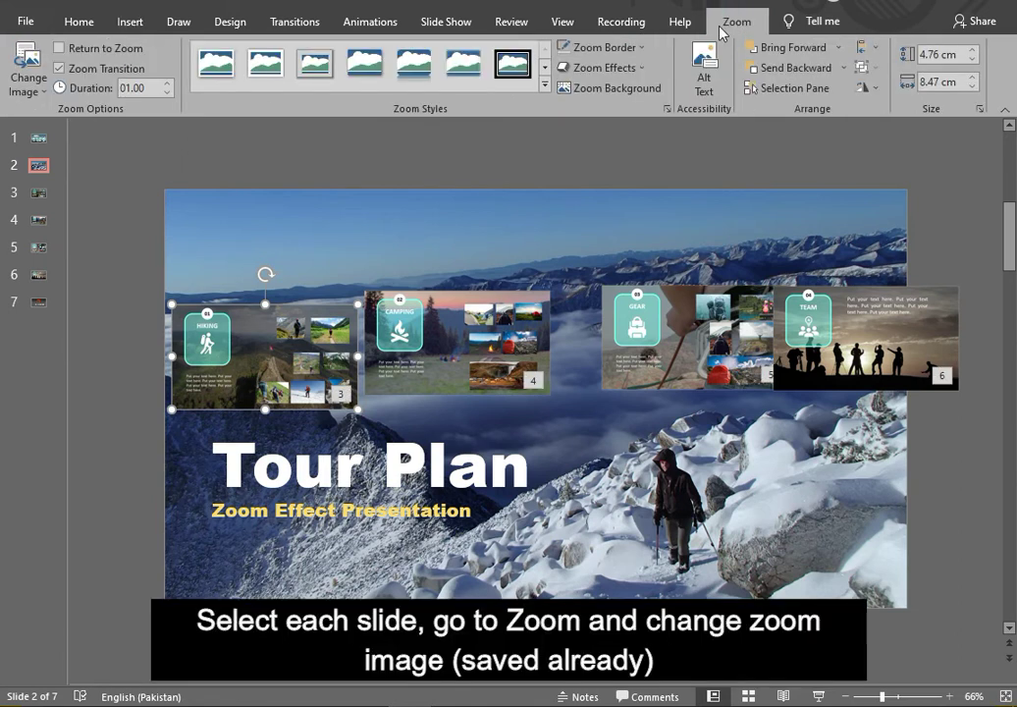
{"action": "left_click", "coordinate": [32, 91]}
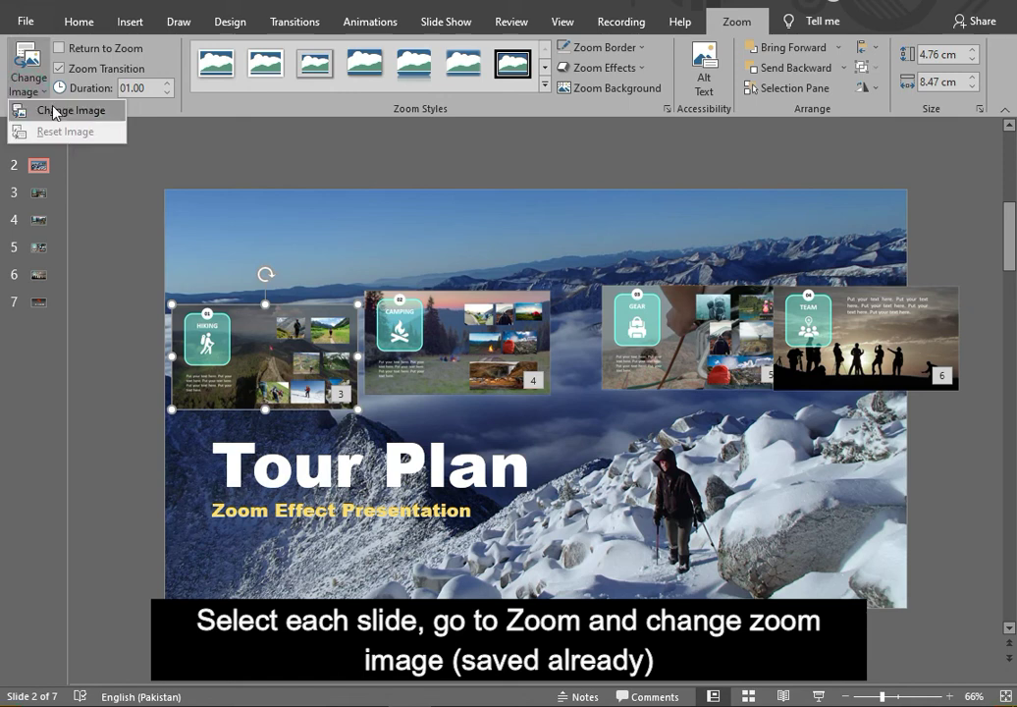
{"action": "left_click", "coordinate": [61, 112]}
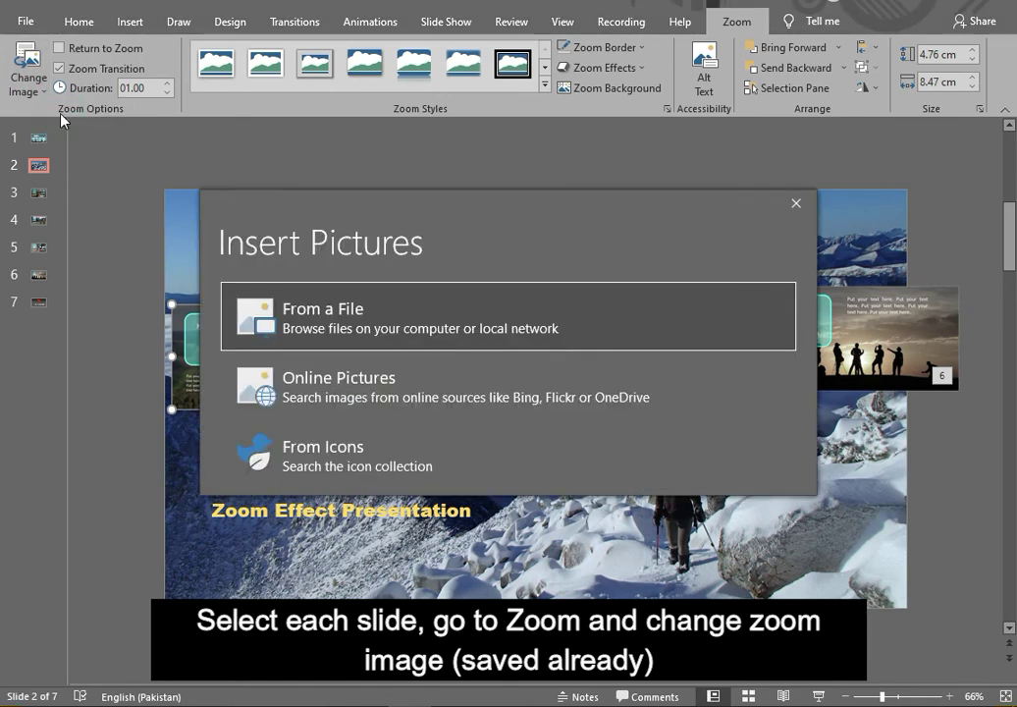
{"action": "left_click", "coordinate": [325, 310]}
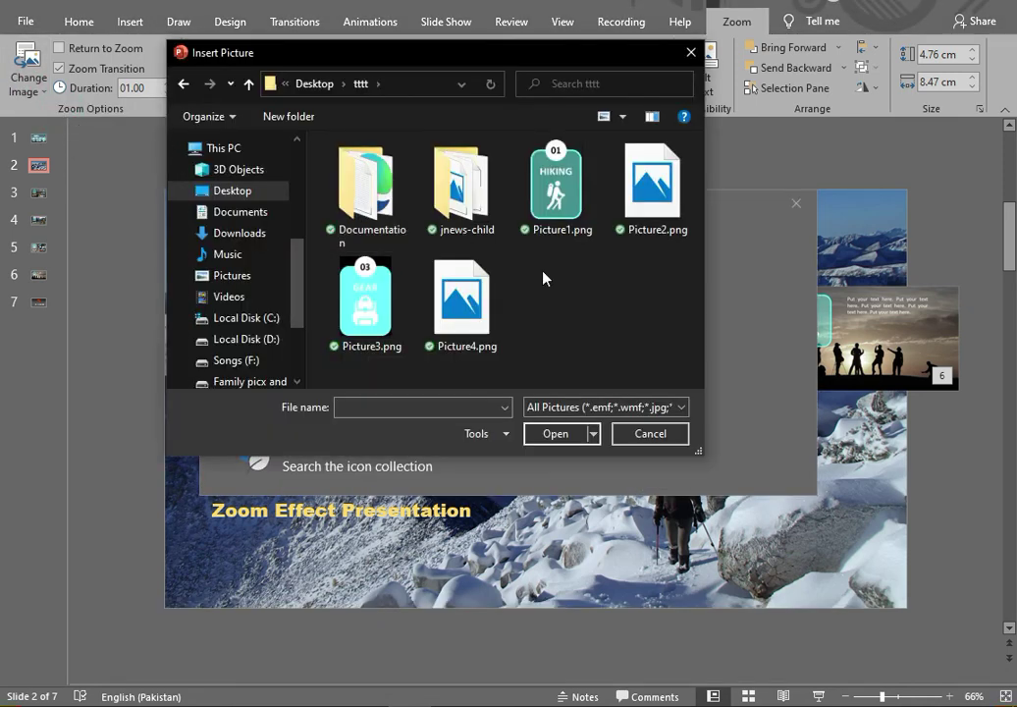
{"action": "left_click", "coordinate": [558, 195]}
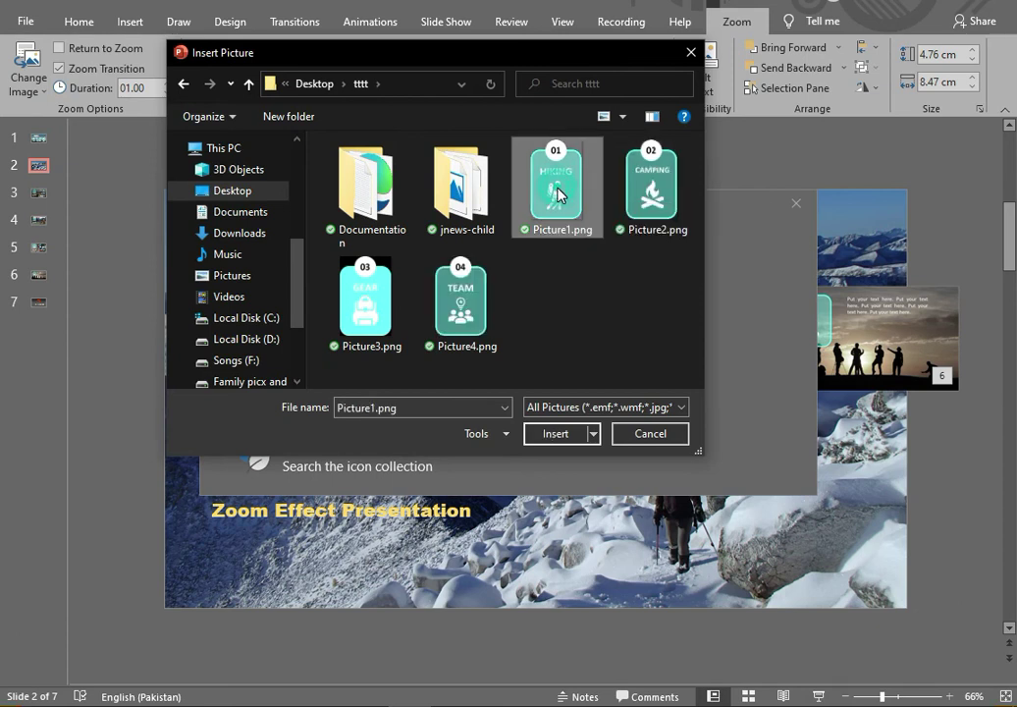
{"action": "left_click", "coordinate": [553, 432]}
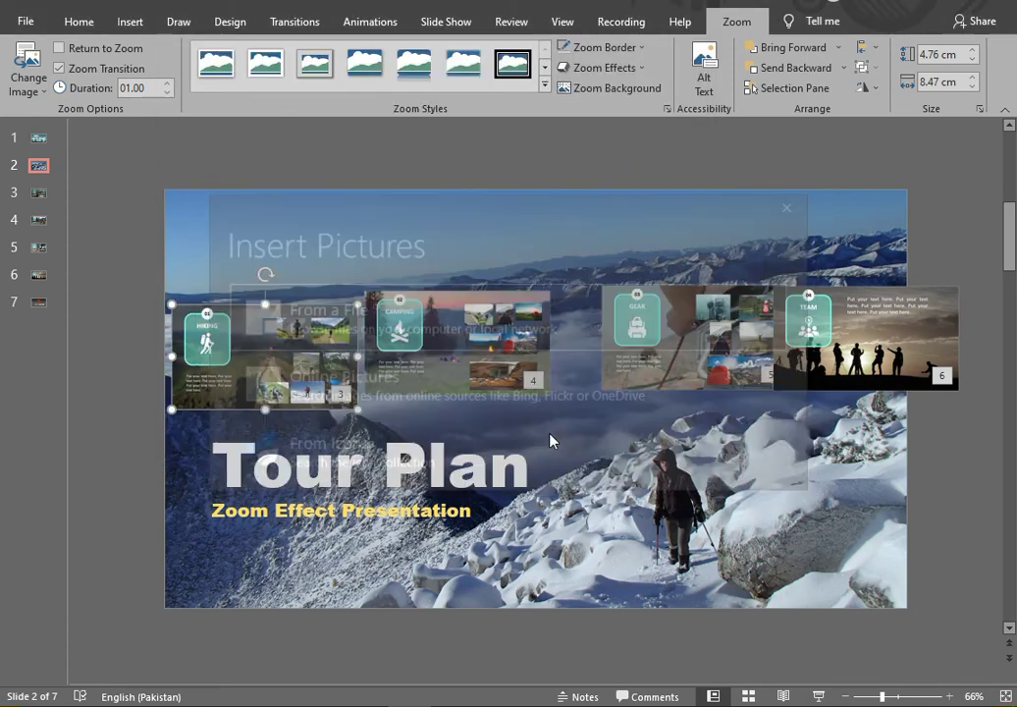
{"action": "left_click", "coordinate": [452, 344]}
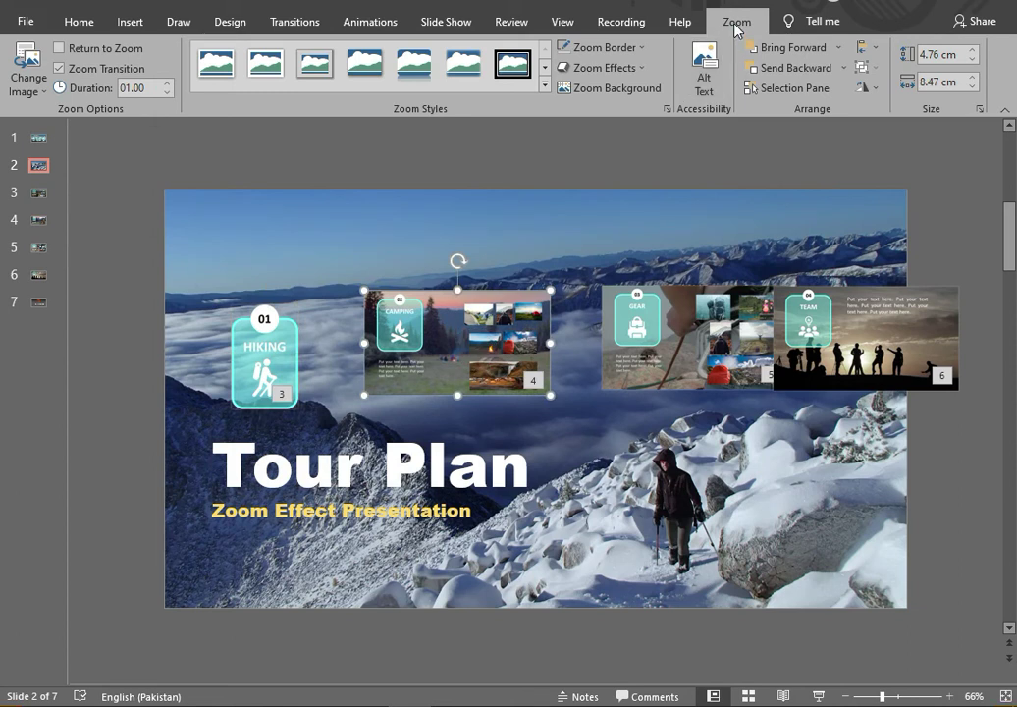
{"action": "left_click", "coordinate": [27, 75]}
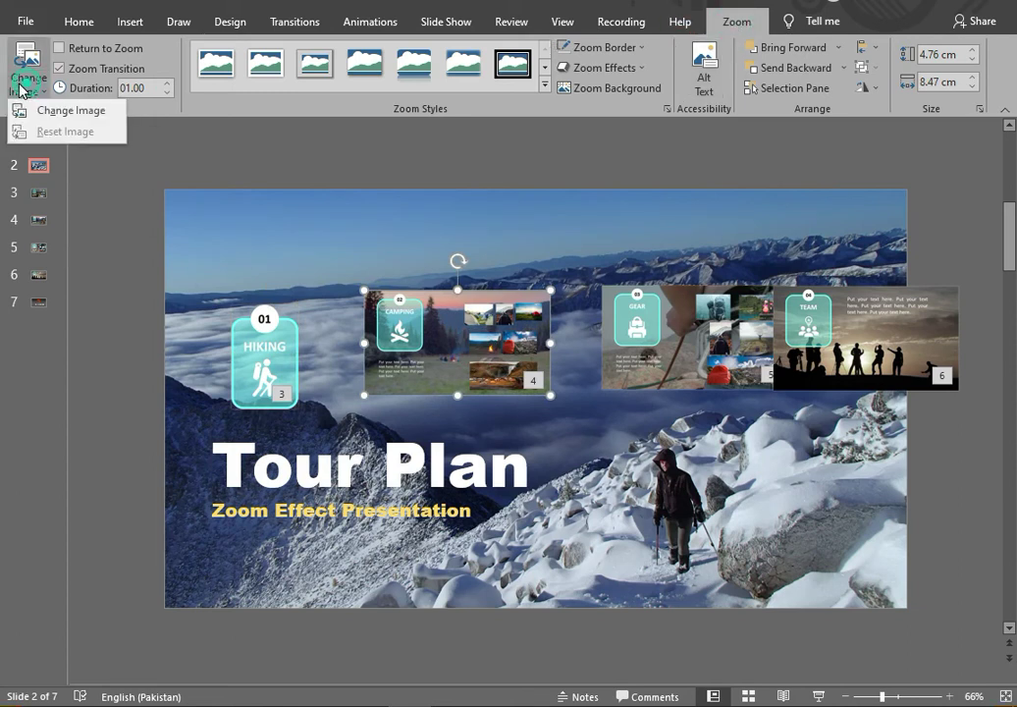
{"action": "left_click", "coordinate": [49, 110]}
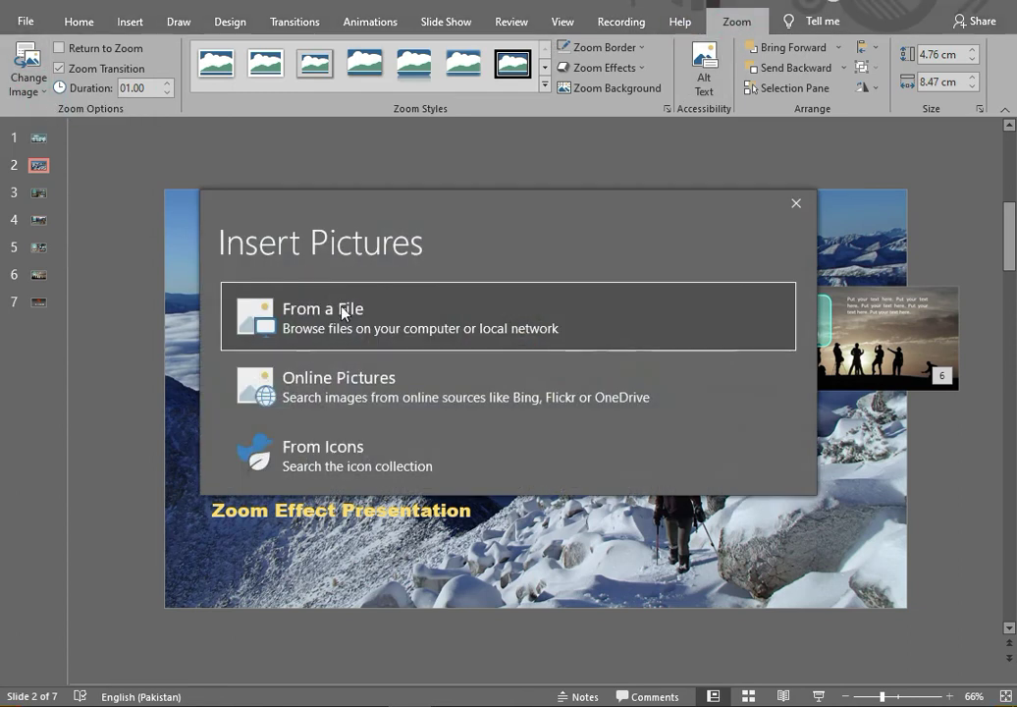
{"action": "left_click", "coordinate": [344, 311]}
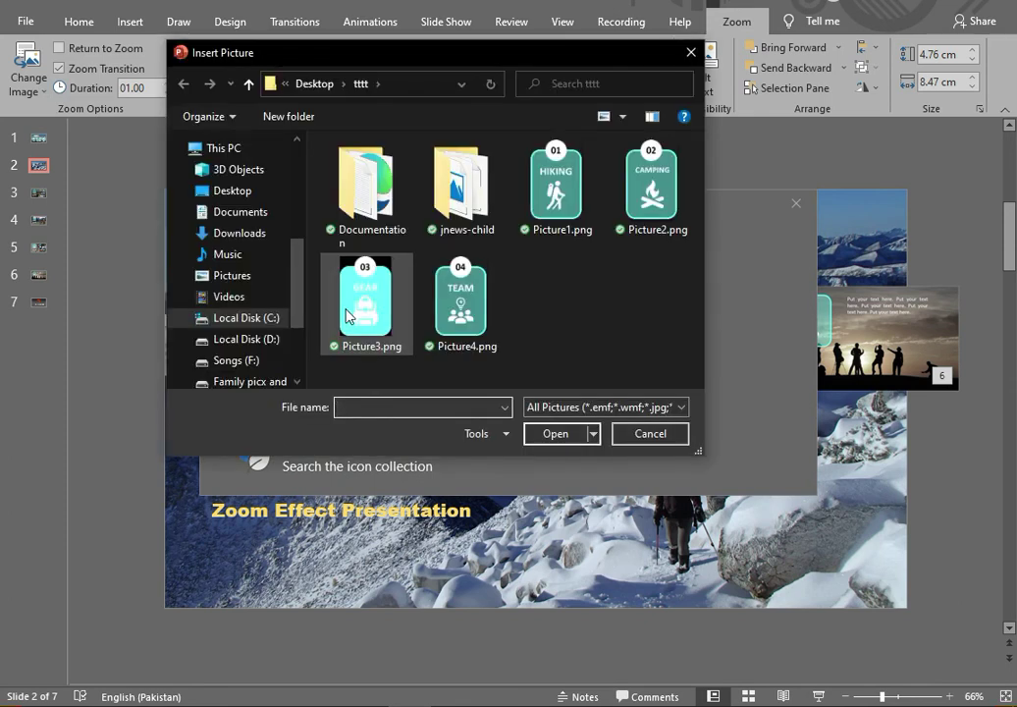
{"action": "left_click", "coordinate": [639, 199]}
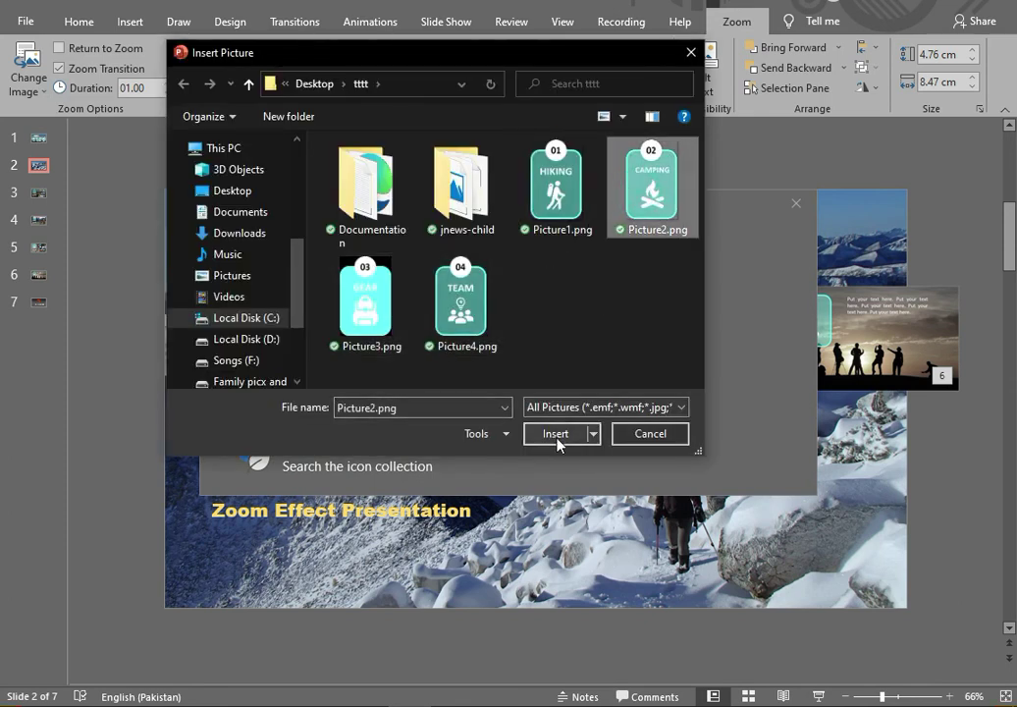
{"action": "left_click", "coordinate": [555, 433]}
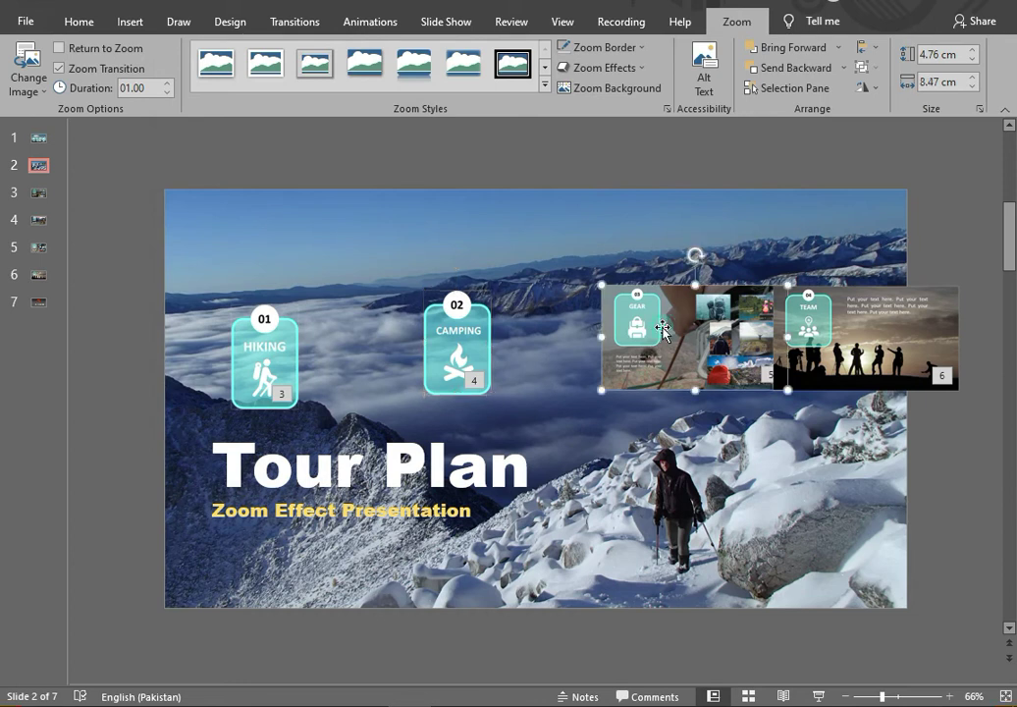
Step: Replace the GEAR and TEAM zoom images with Picture3.png and Picture4.png
{"action": "left_click", "coordinate": [26, 84]}
{"action": "left_click", "coordinate": [101, 114]}
{"action": "left_click", "coordinate": [590, 316]}
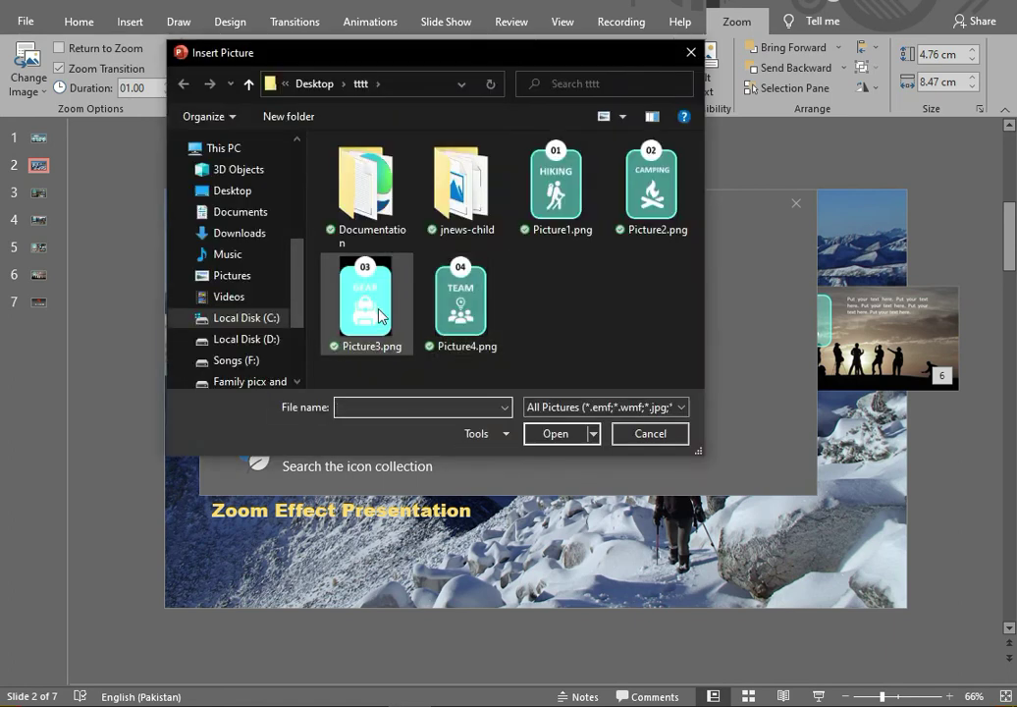
{"action": "left_click", "coordinate": [388, 325]}
{"action": "left_click", "coordinate": [557, 437]}
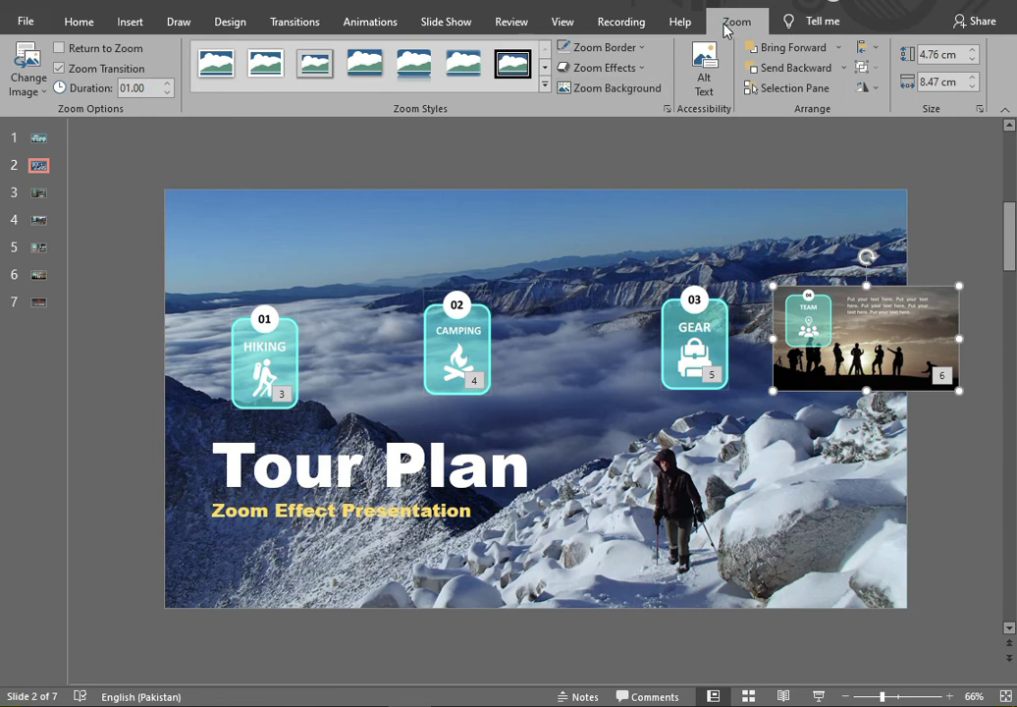
{"action": "left_click", "coordinate": [14, 72]}
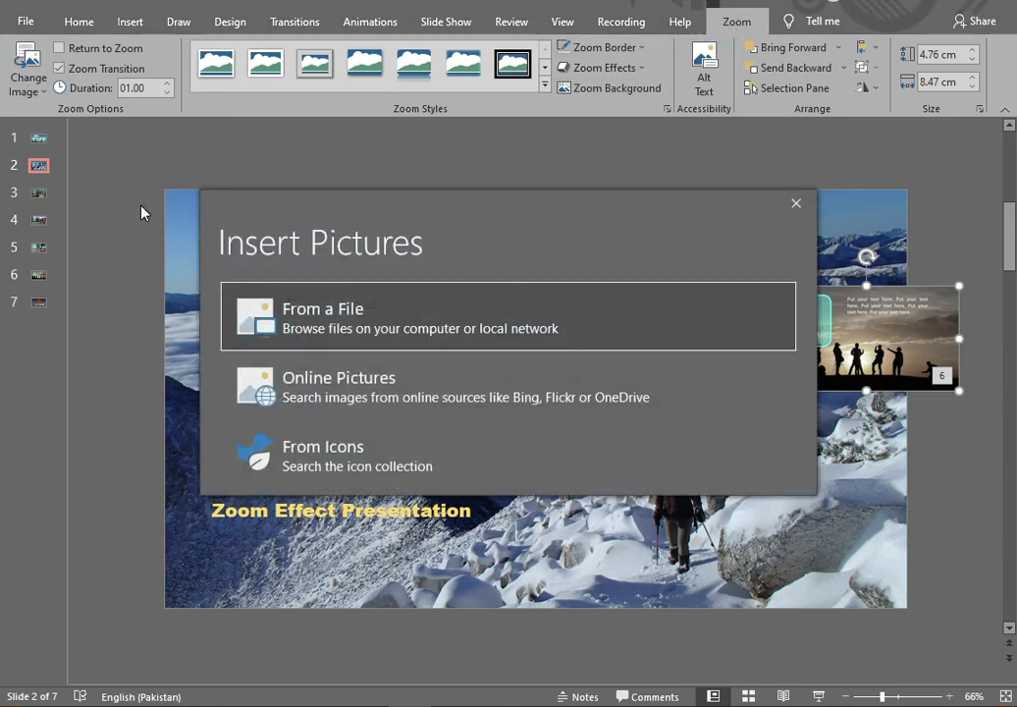
{"action": "left_click", "coordinate": [364, 312]}
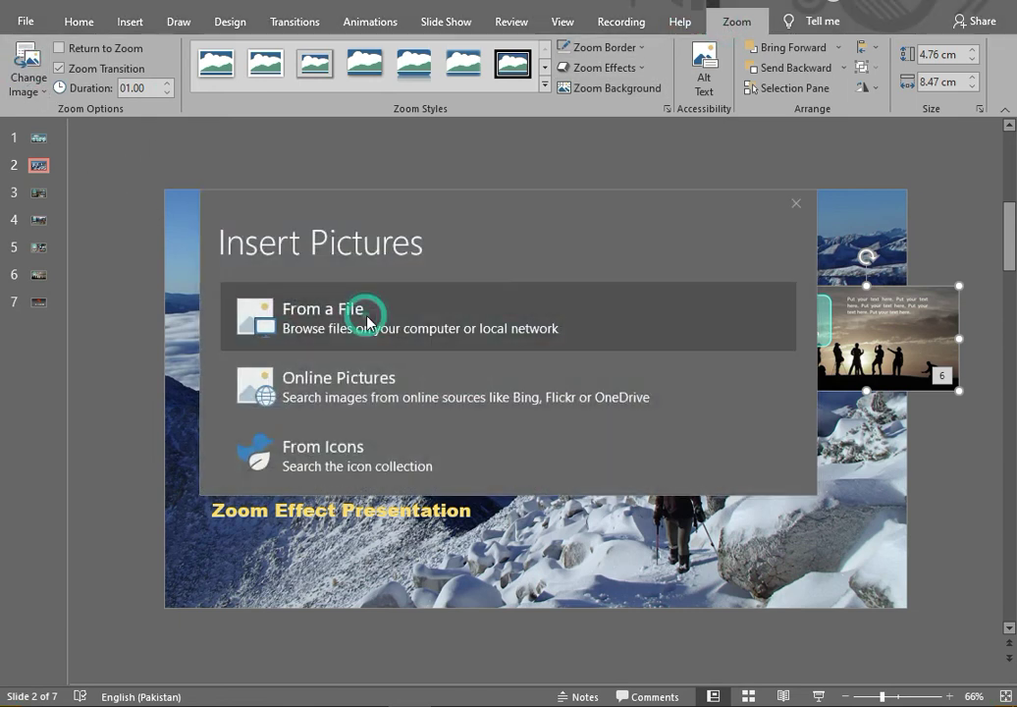
{"action": "left_click", "coordinate": [461, 300]}
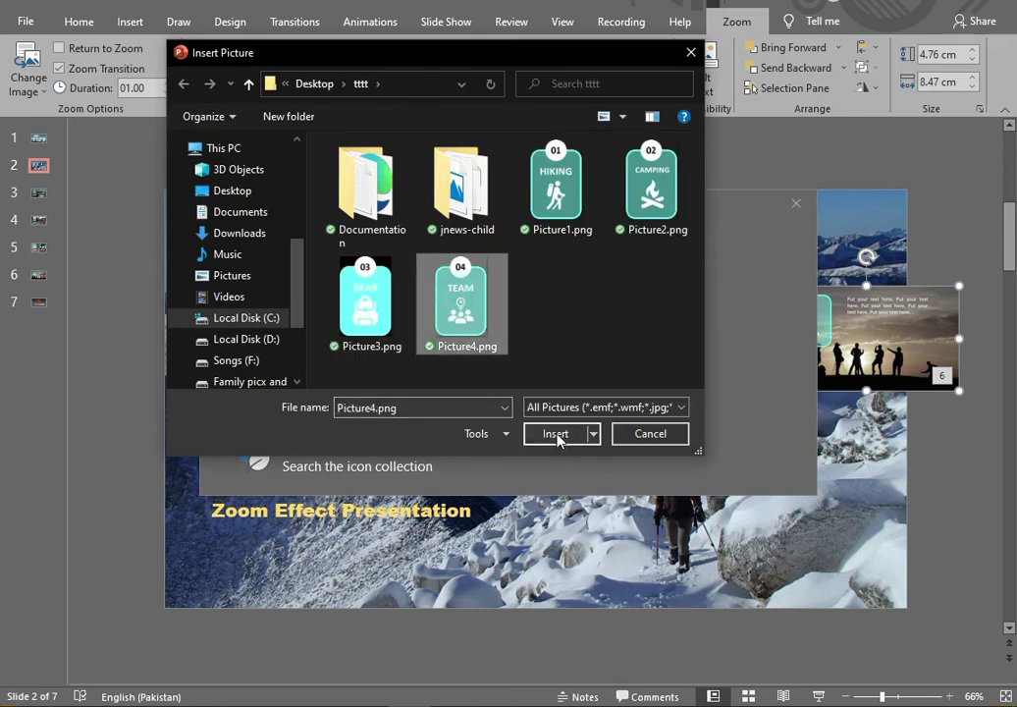
{"action": "left_click", "coordinate": [556, 433]}
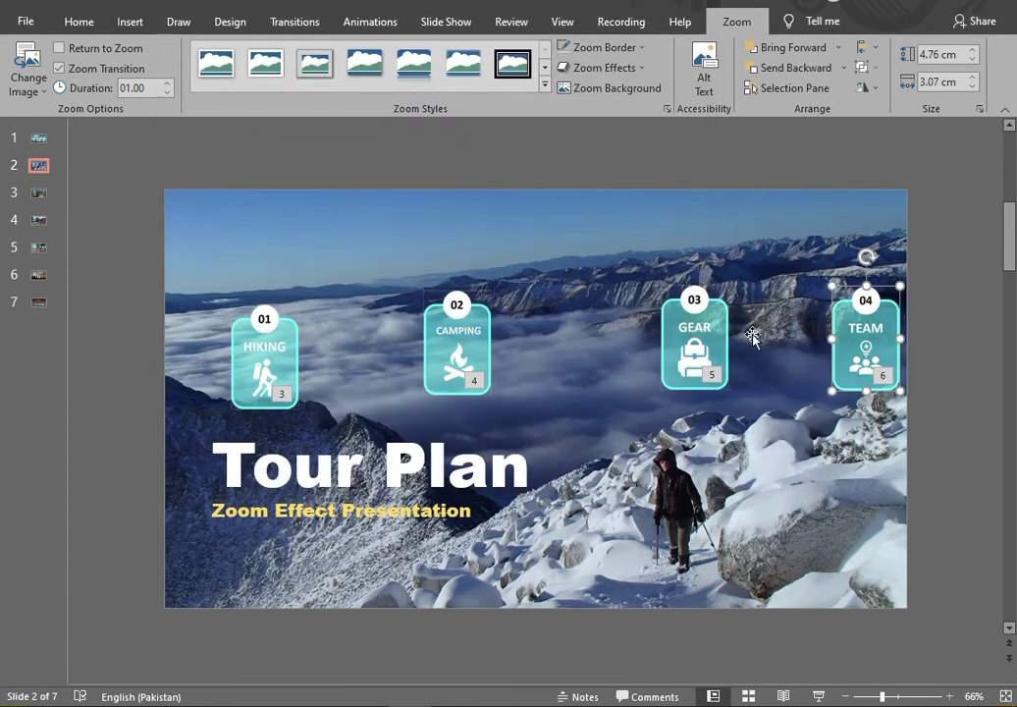
{"action": "left_click", "coordinate": [955, 295]}
Step: Top-align the four card zooms and distribute them evenly across the slide
{"action": "left_click_drag", "start_coordinate": [865, 335], "coordinate": [794, 356]}
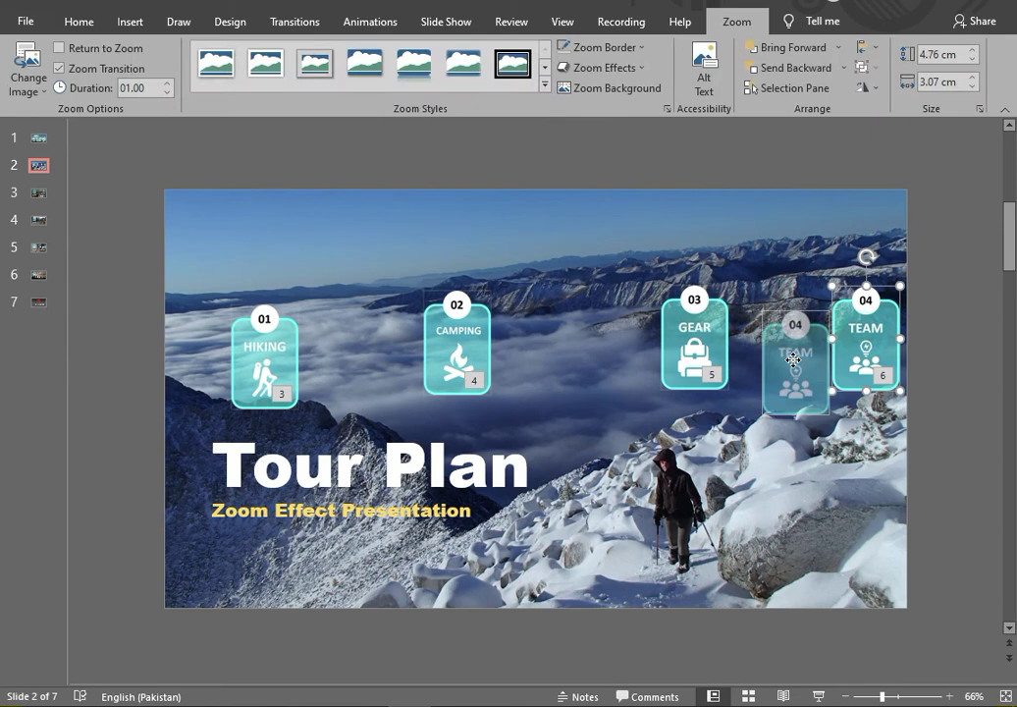
{"action": "left_click_drag", "start_coordinate": [700, 337], "coordinate": [671, 349]}
{"action": "left_click", "coordinate": [251, 358], "text": "shift"}
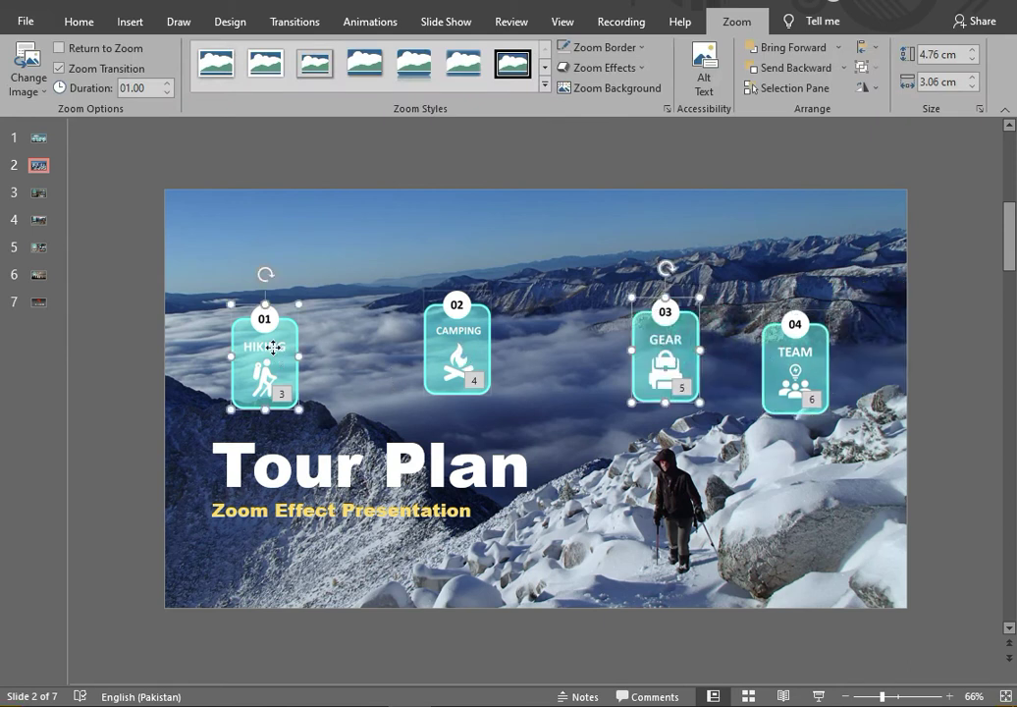
{"action": "left_click", "coordinate": [453, 341], "text": "shift"}
{"action": "left_click", "coordinate": [790, 368], "text": "shift"}
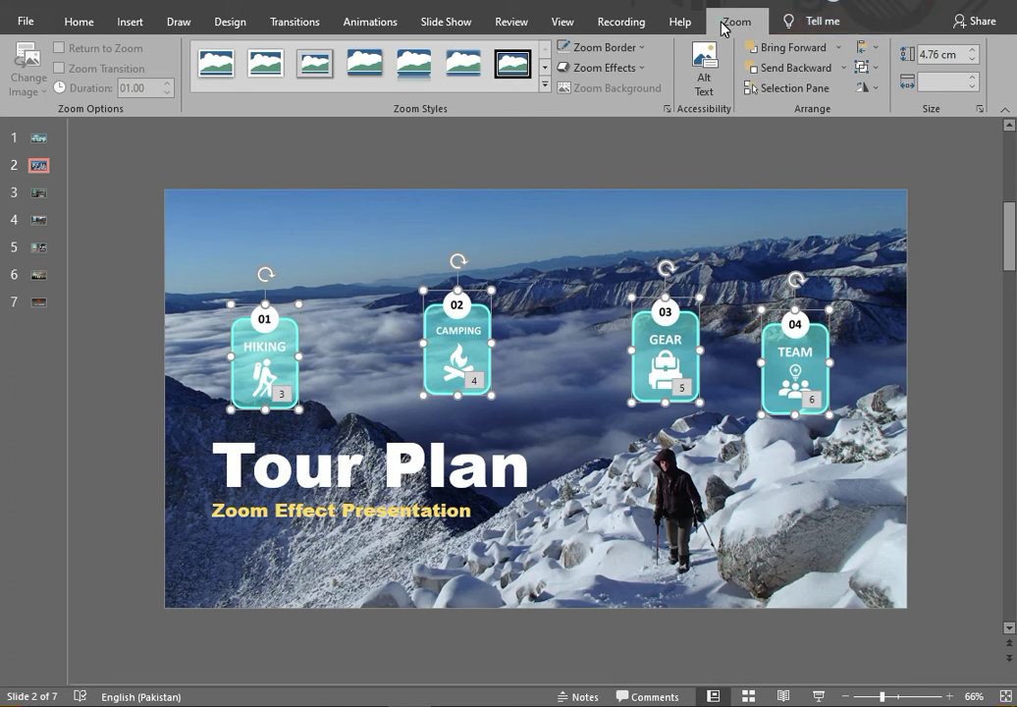
{"action": "left_click", "coordinate": [864, 47]}
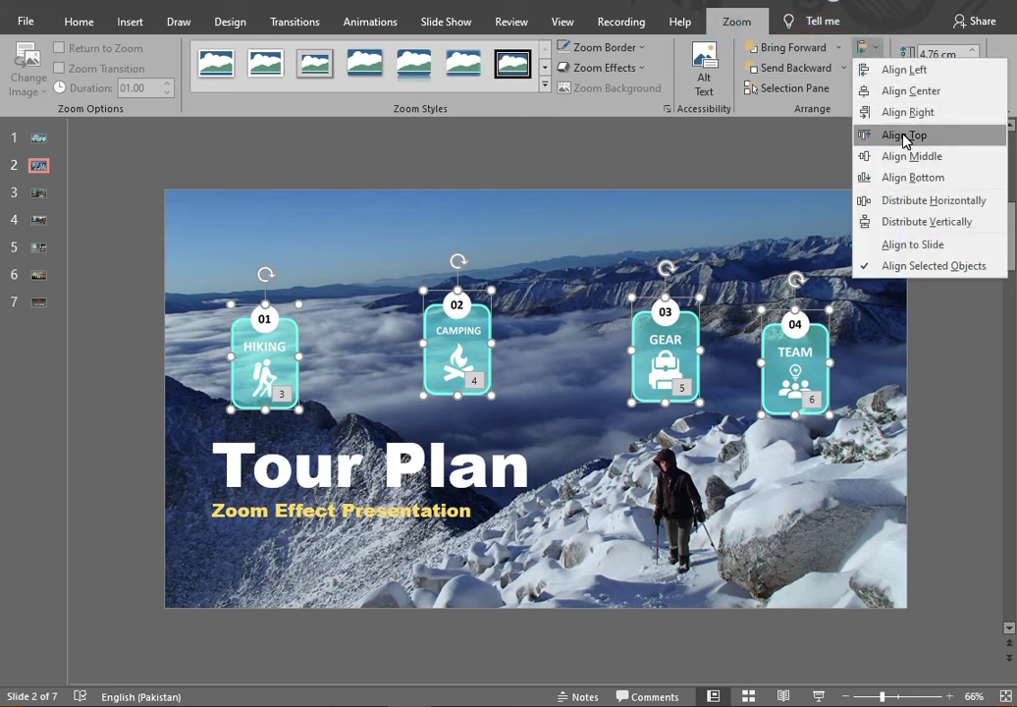
{"action": "left_click", "coordinate": [903, 136]}
{"action": "left_click", "coordinate": [864, 48]}
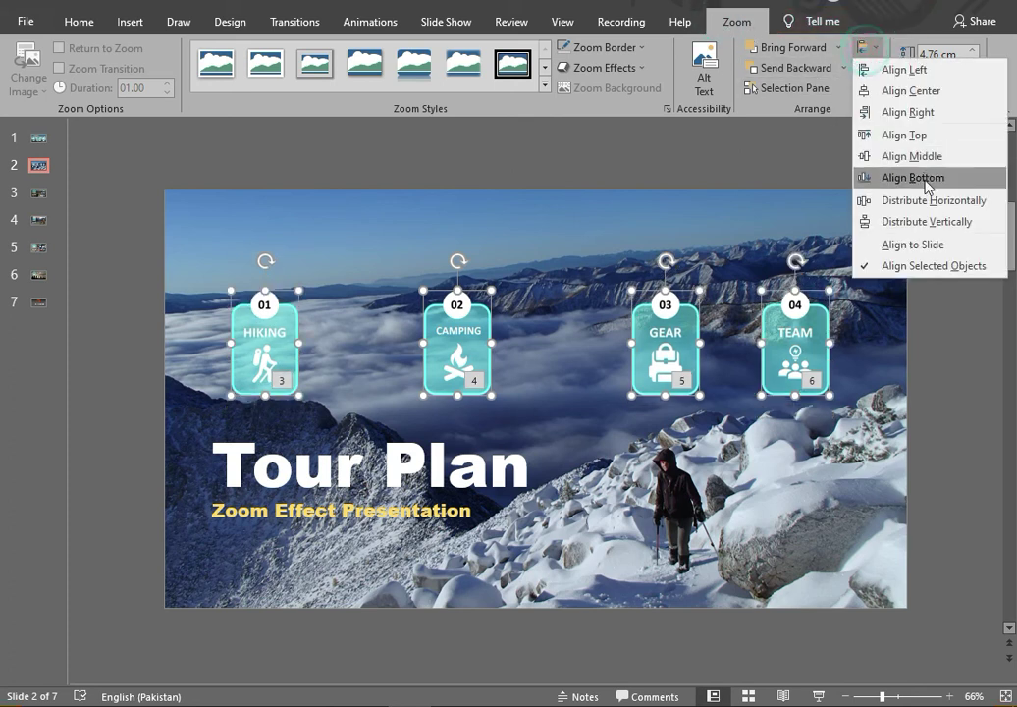
{"action": "left_click", "coordinate": [928, 199]}
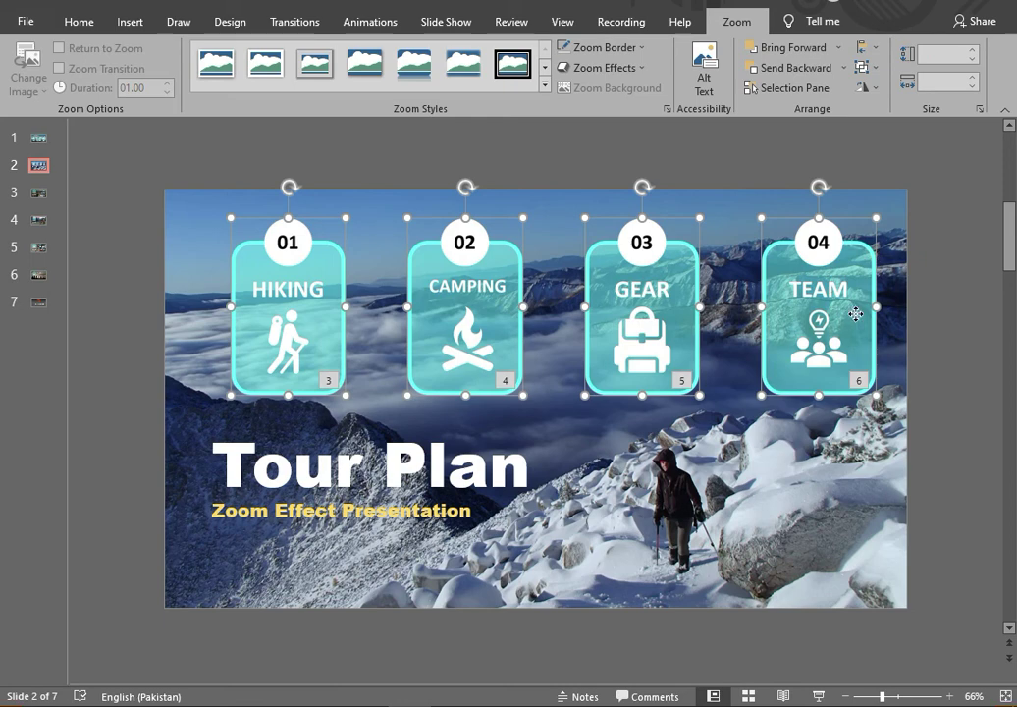
{"action": "scroll", "coordinate": [899, 337], "scroll_direction": "down", "scroll_amount": 1}
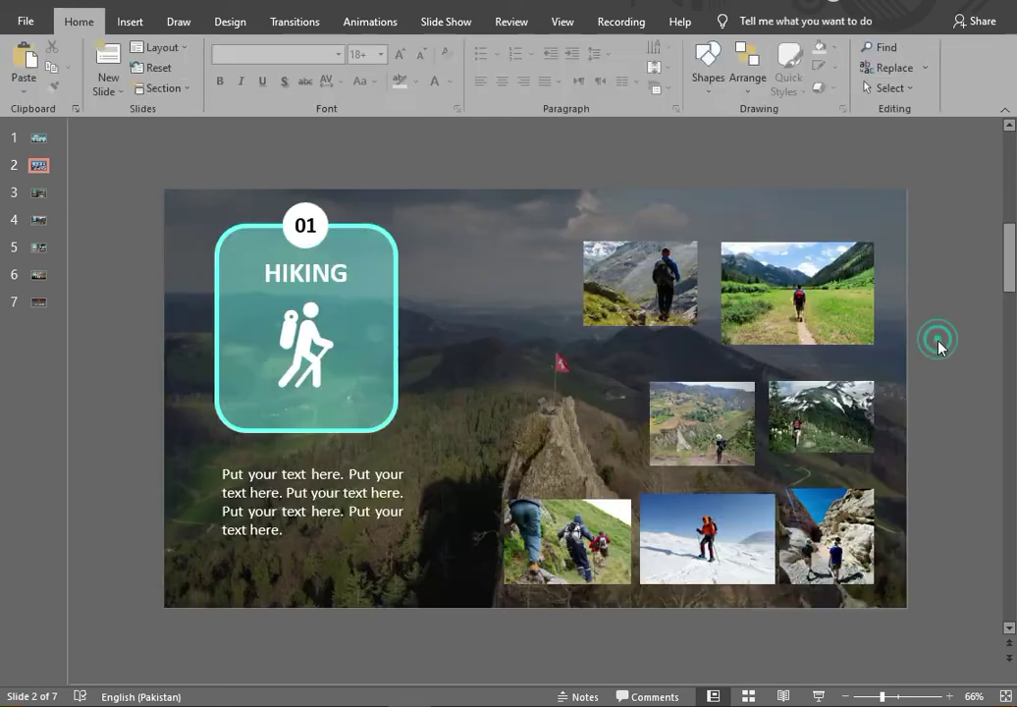
{"action": "scroll", "coordinate": [937, 339], "scroll_direction": "up", "scroll_amount": 1}
{"action": "left_click", "coordinate": [381, 330]}
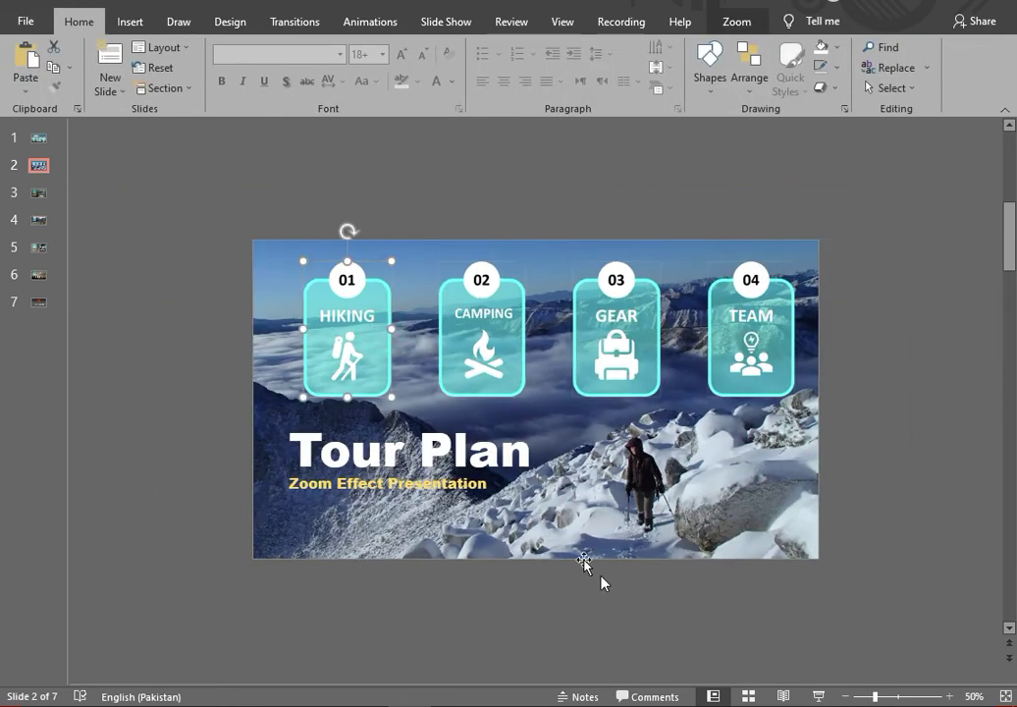
Step: Start the slide show from slide 2 to test the card zooms
{"action": "left_click", "coordinate": [818, 696]}
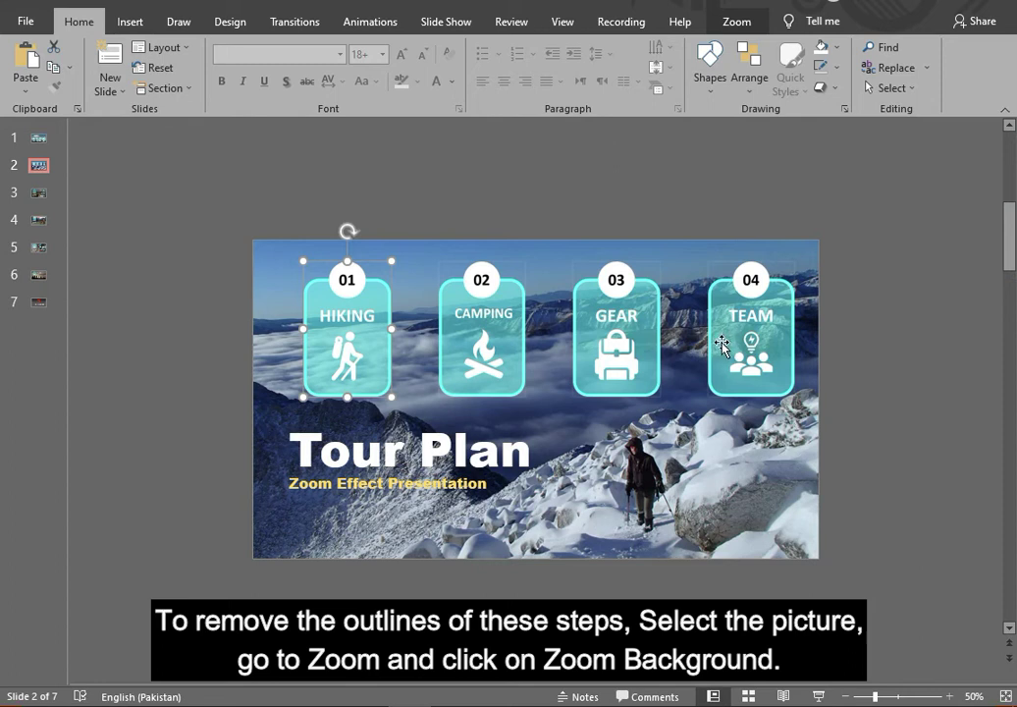
Step: Turn on Zoom Background for the TEAM, GEAR, CAMPING and HIKING zooms
{"action": "left_click", "coordinate": [721, 346]}
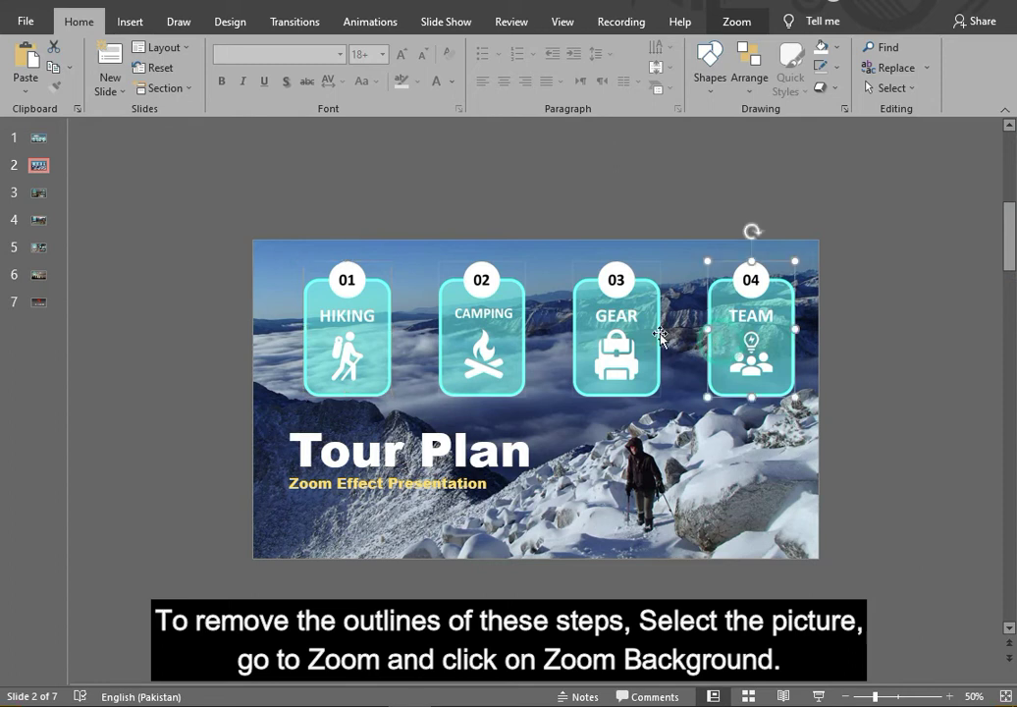
{"action": "left_click", "coordinate": [737, 21]}
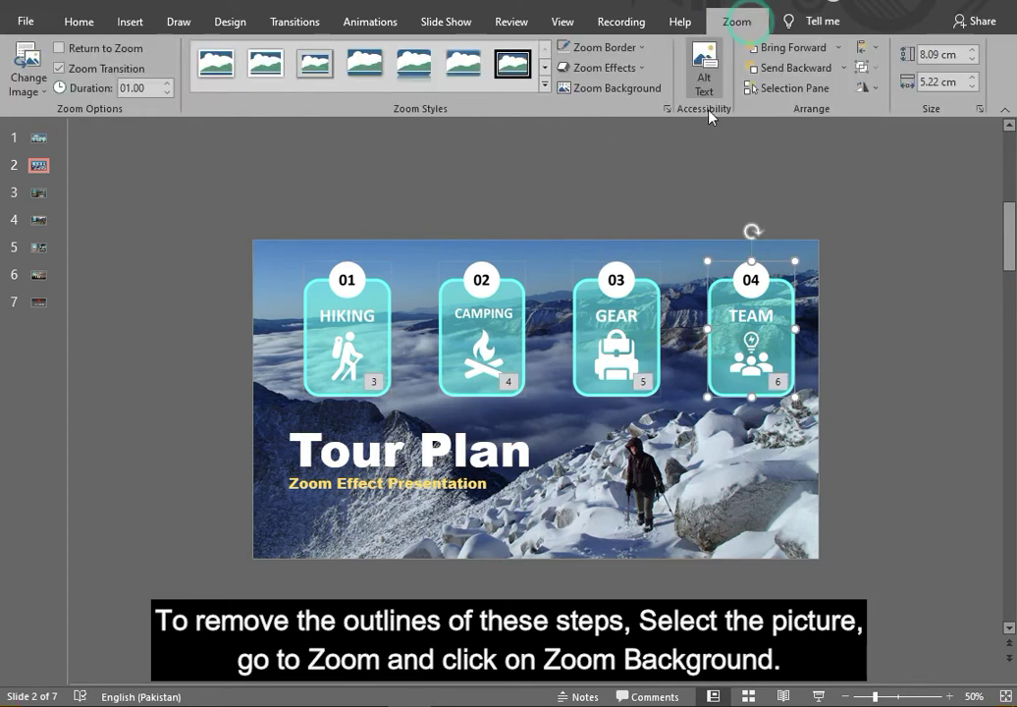
{"action": "left_click", "coordinate": [629, 88]}
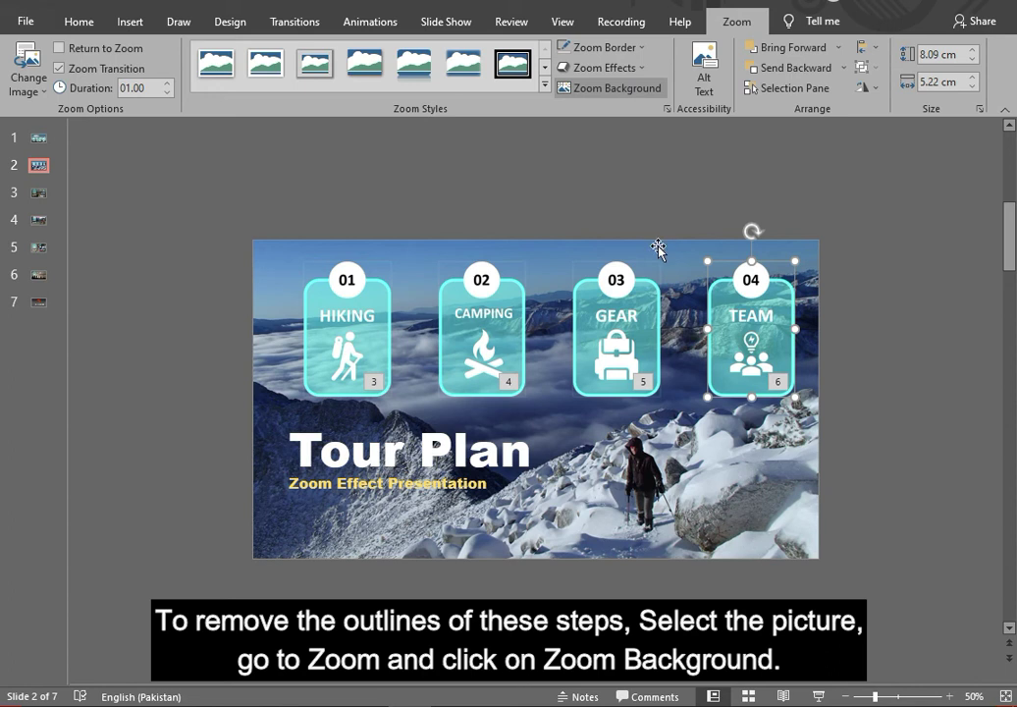
{"action": "left_click", "coordinate": [649, 304]}
{"action": "left_click", "coordinate": [616, 96]}
{"action": "left_click", "coordinate": [517, 334]}
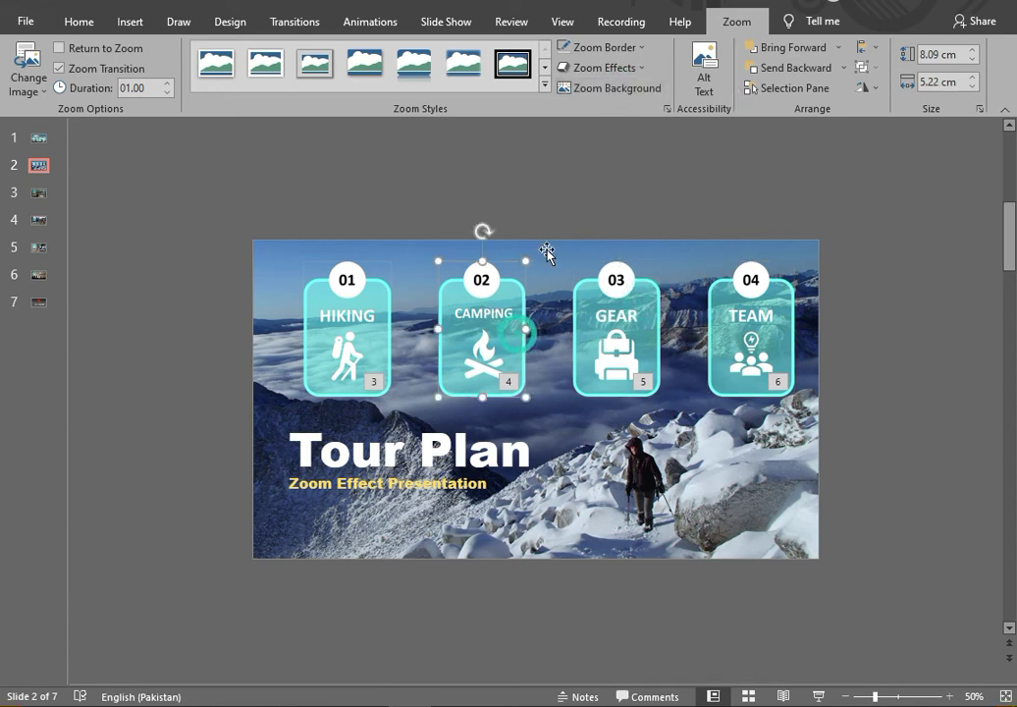
{"action": "left_click", "coordinate": [628, 90]}
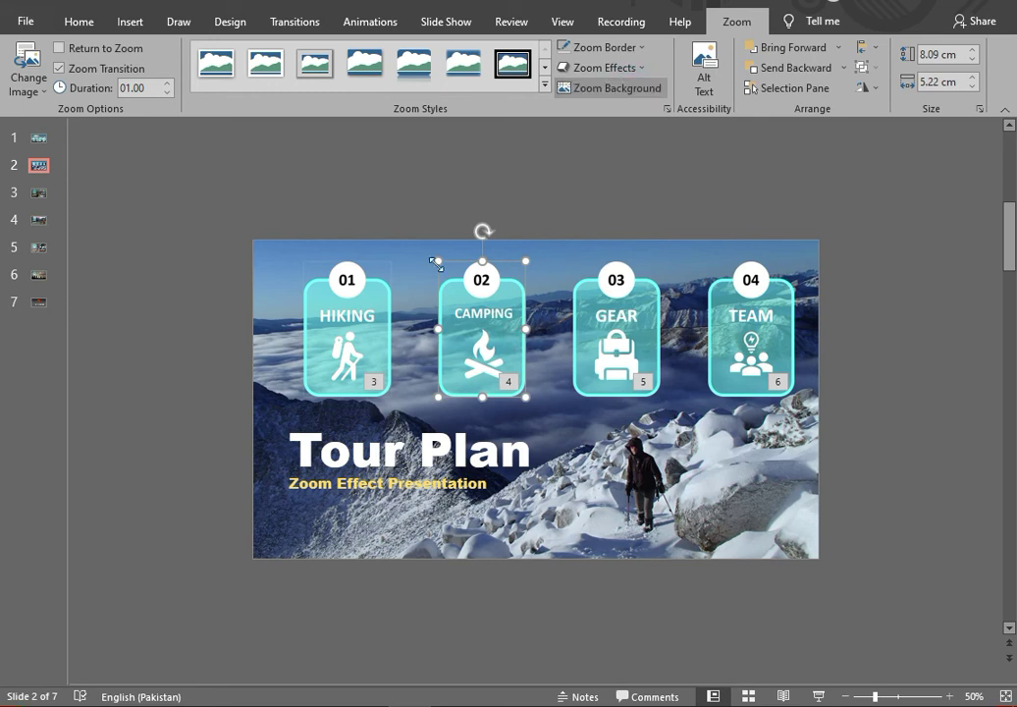
{"action": "left_click", "coordinate": [384, 335]}
{"action": "left_click", "coordinate": [621, 91]}
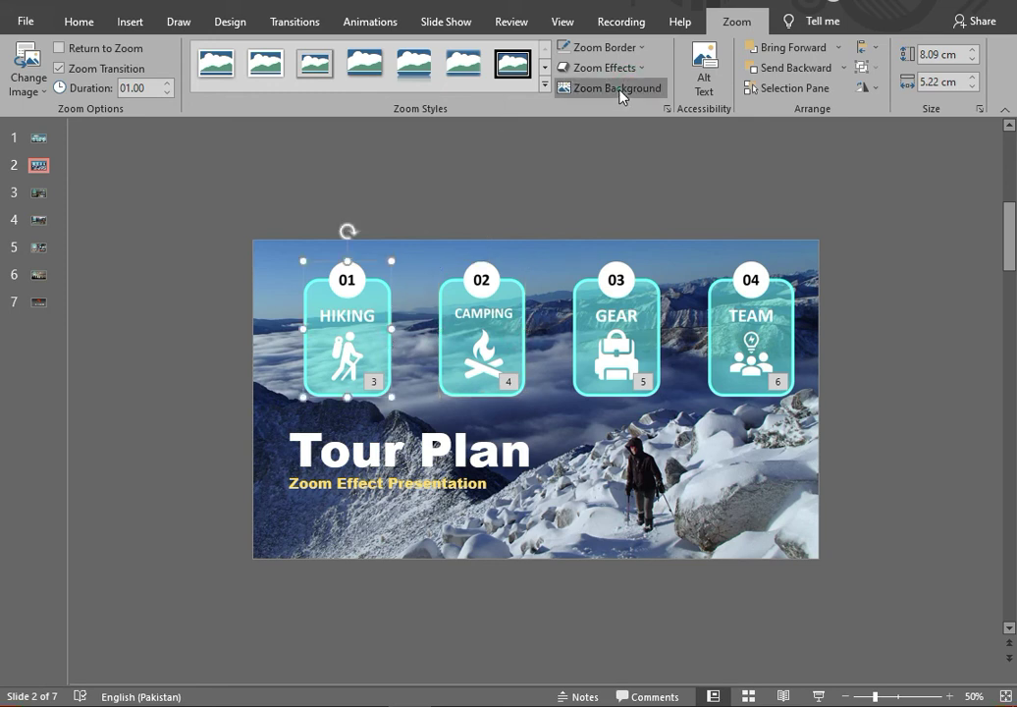
{"action": "left_click", "coordinate": [819, 696]}
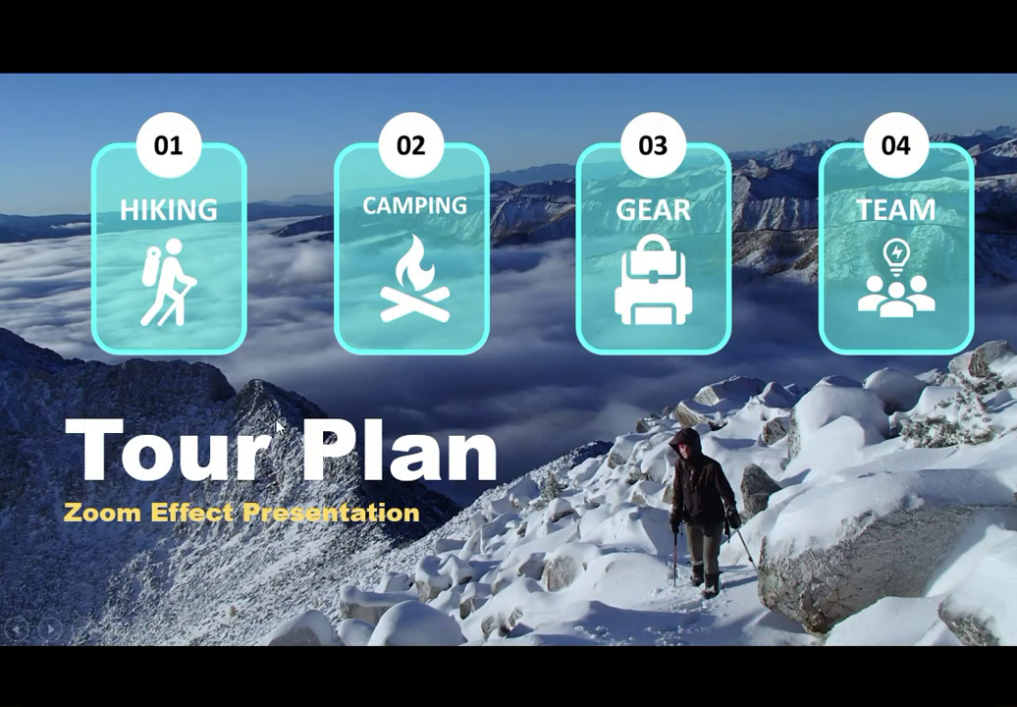
Step: Play the show through the HIKING, CAMPING and GEAR sections, then return to slide 2
{"action": "left_click", "coordinate": [206, 270]}
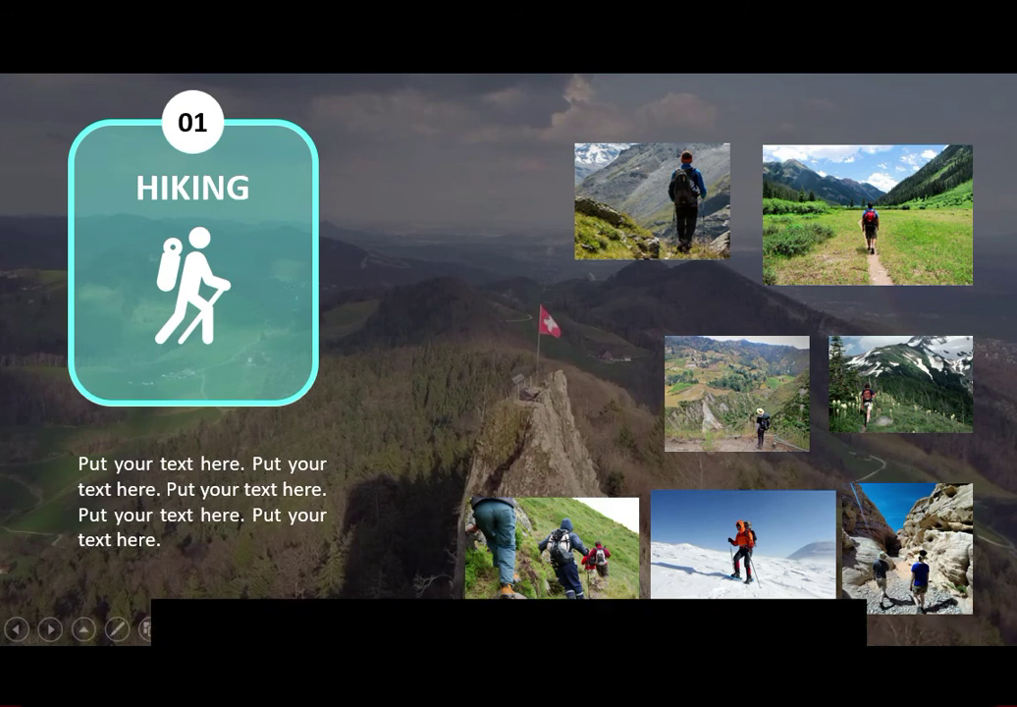
{"action": "key", "text": "Right"}
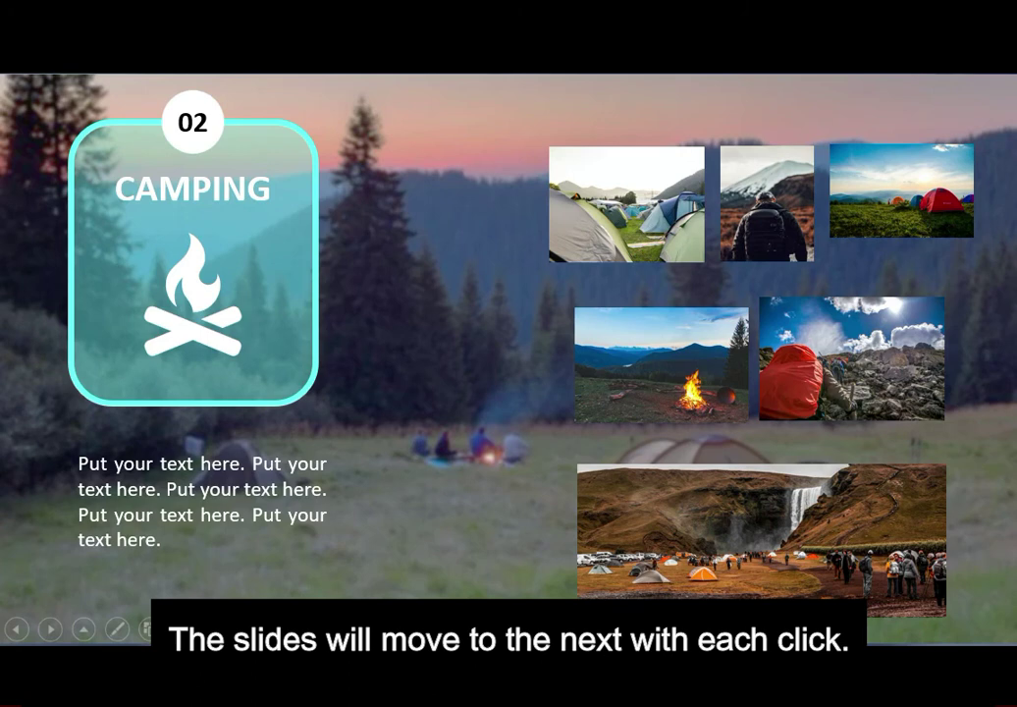
{"action": "key", "text": "Right"}
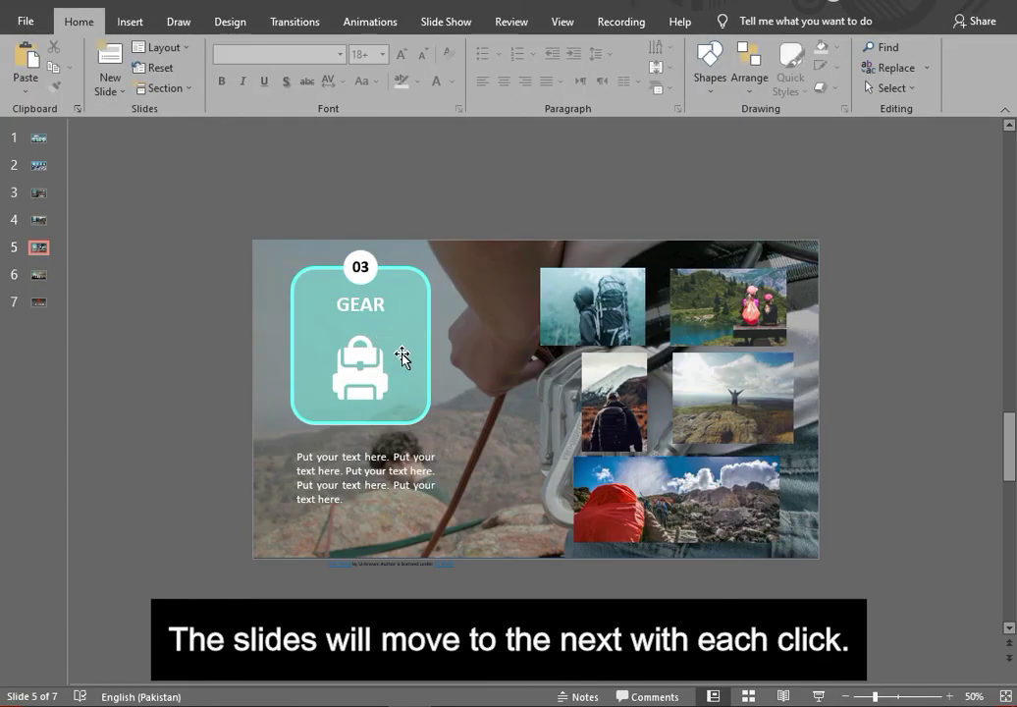
{"action": "left_click", "coordinate": [38, 164]}
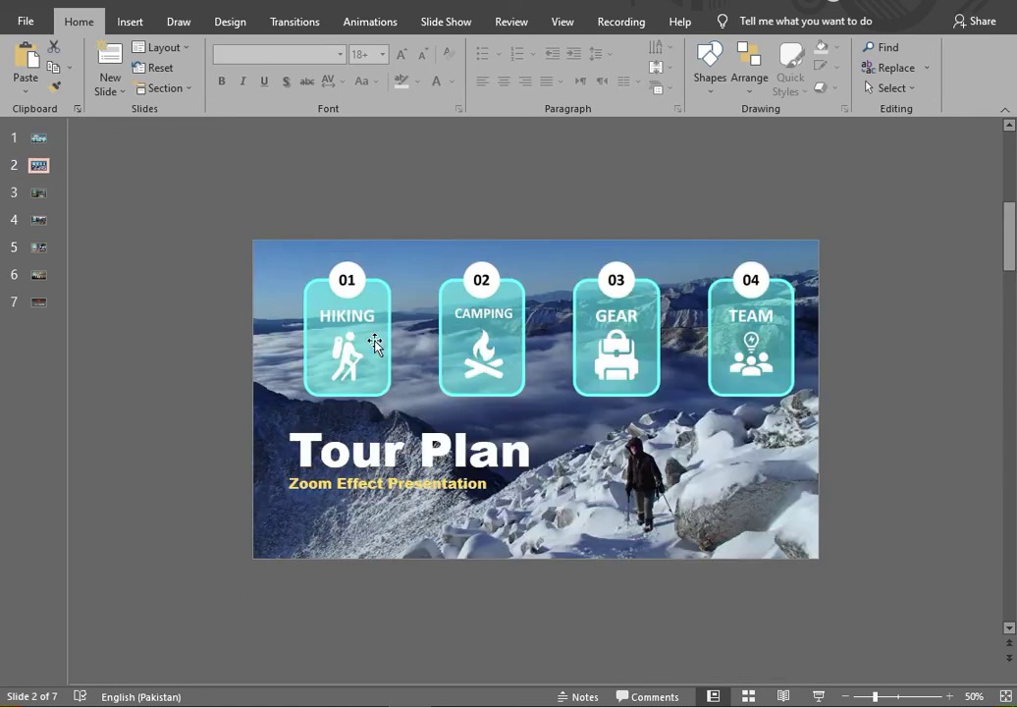
{"action": "left_click", "coordinate": [377, 350]}
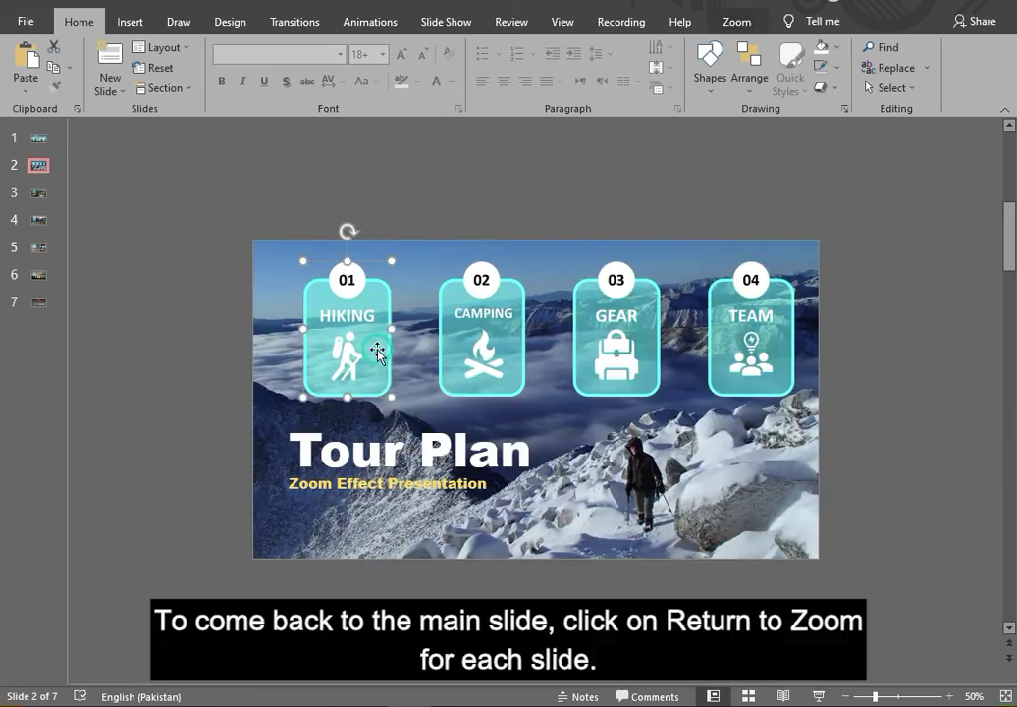
Step: Enable Return to Zoom on the HIKING, CAMPING, GEAR and TEAM card zooms, then start the slide show
{"action": "left_click", "coordinate": [726, 24]}
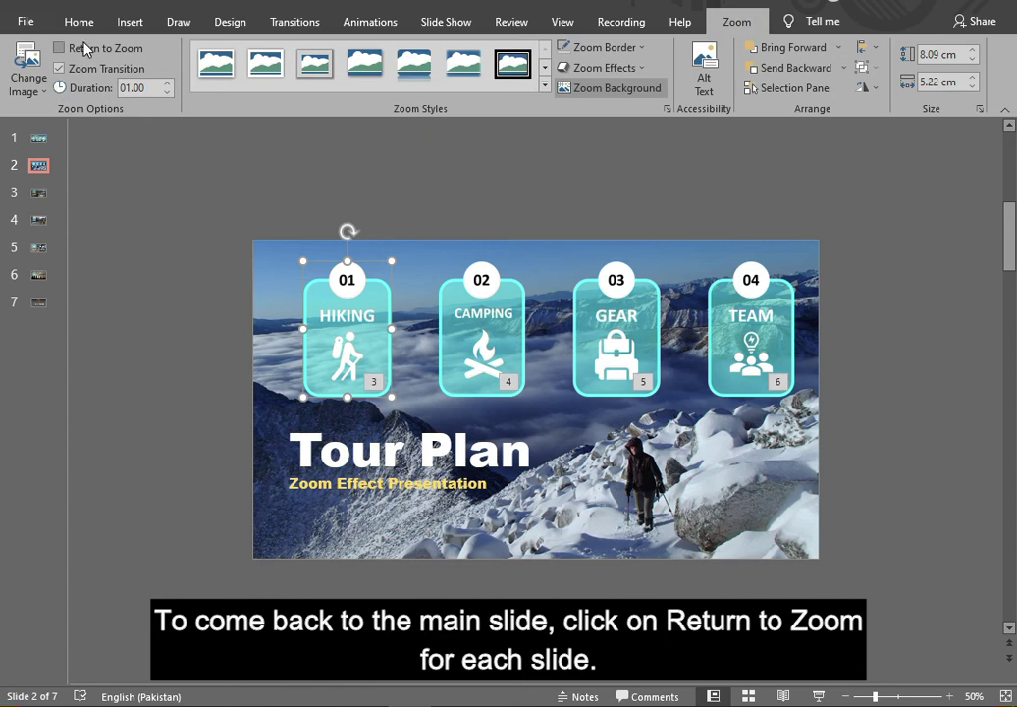
{"action": "left_click", "coordinate": [59, 48]}
{"action": "left_click", "coordinate": [458, 301]}
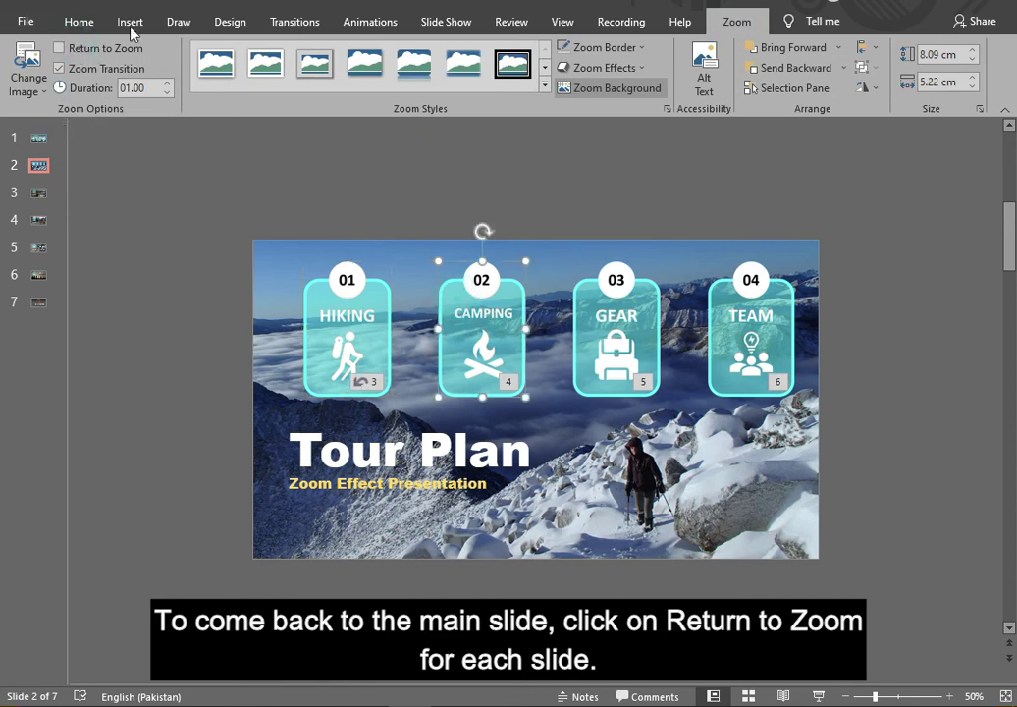
{"action": "left_click", "coordinate": [59, 48]}
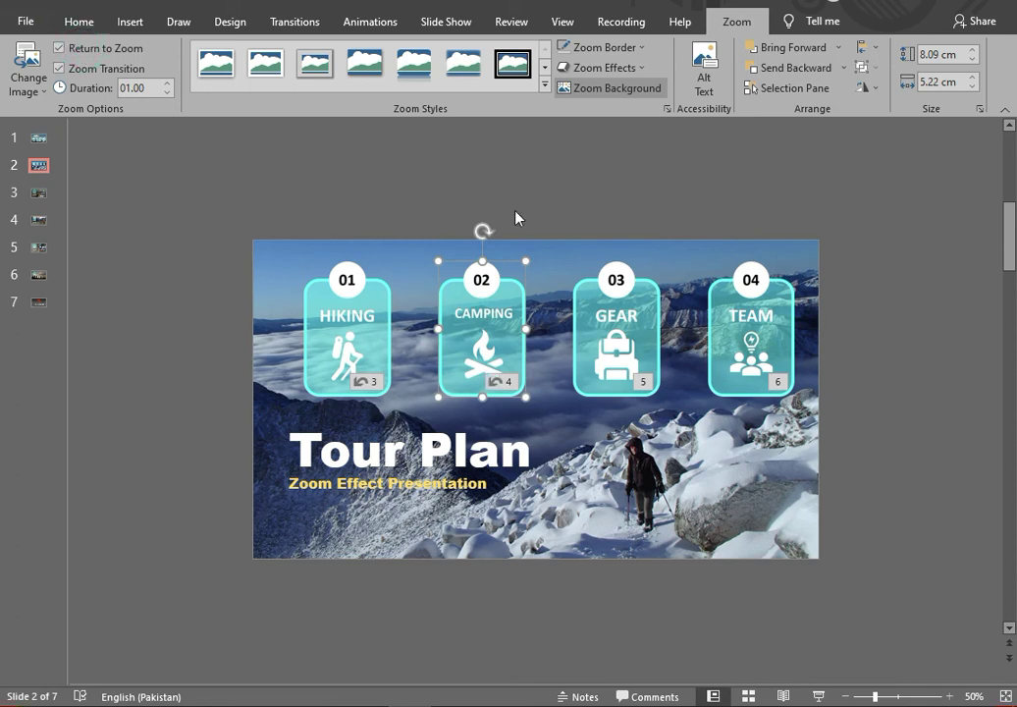
{"action": "left_click", "coordinate": [643, 319]}
{"action": "left_click", "coordinate": [75, 50]}
{"action": "left_click", "coordinate": [723, 318]}
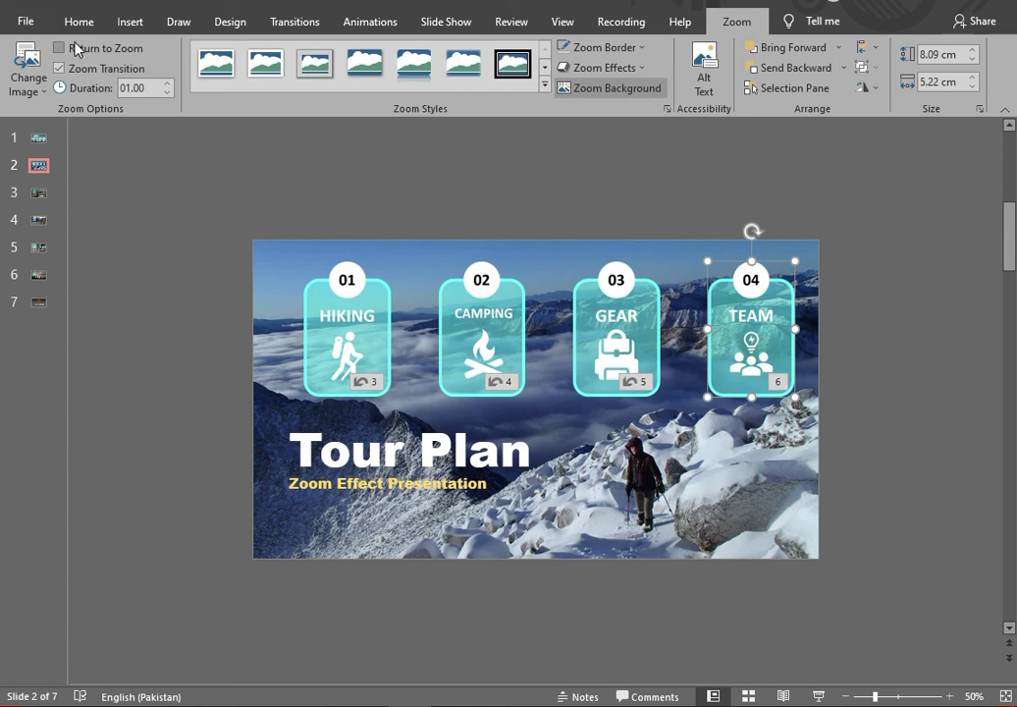
{"action": "left_click", "coordinate": [81, 54]}
{"action": "left_click", "coordinate": [818, 697]}
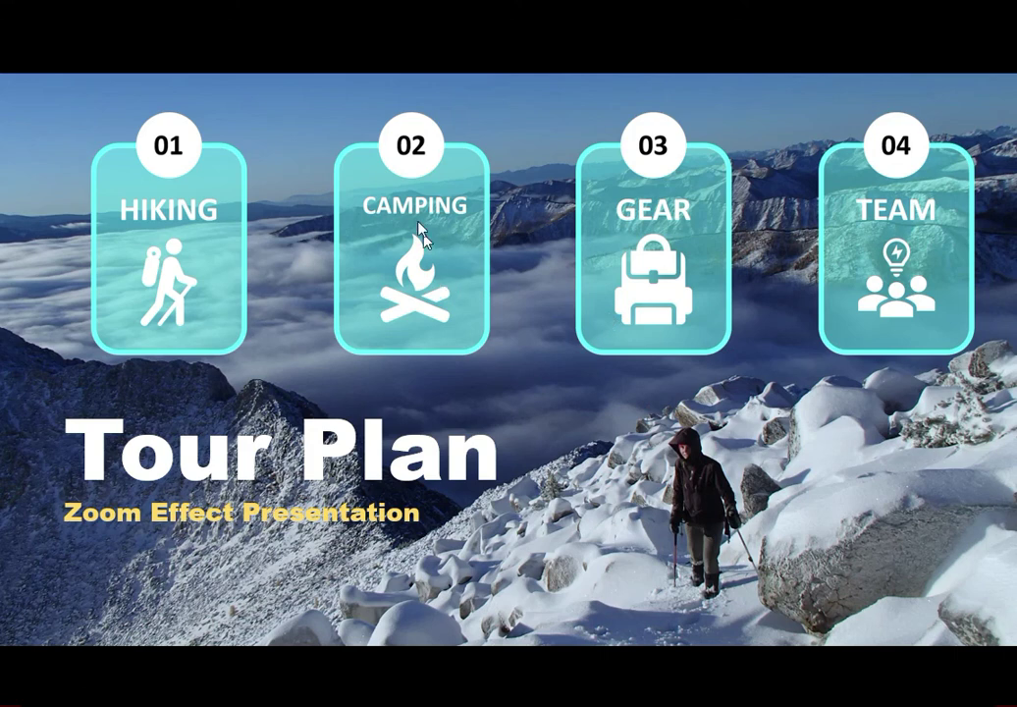
Step: Zoom into the CAMPING, GEAR, TEAM and HIKING sections, returning to the Tour Plan overview each time
{"action": "left_click", "coordinate": [423, 260]}
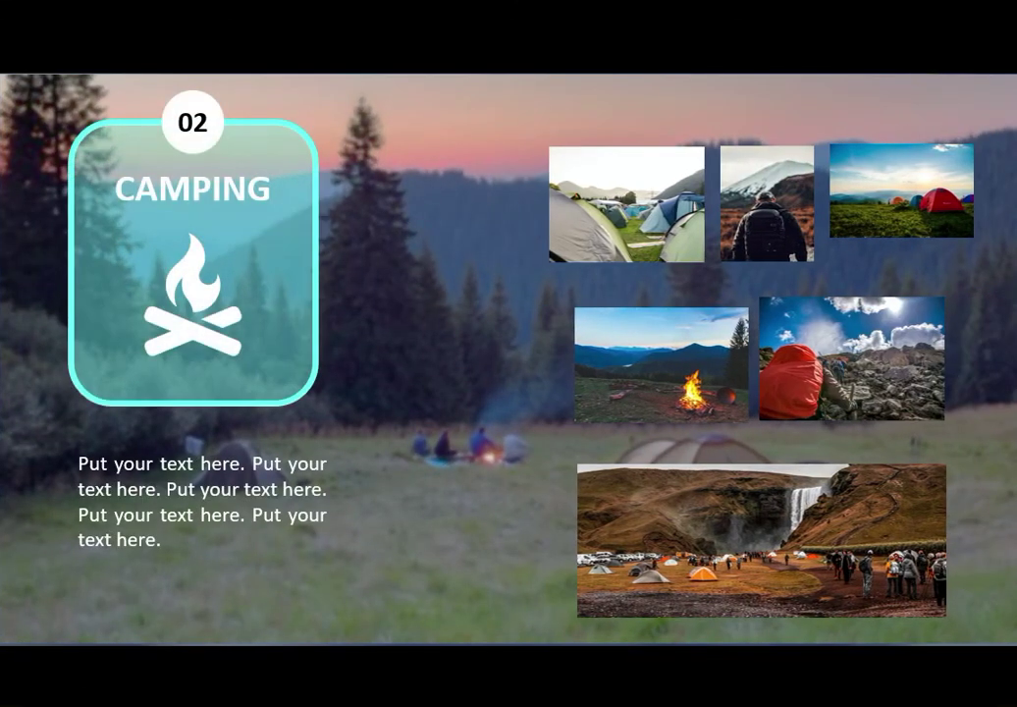
{"action": "left_click", "coordinate": [323, 264]}
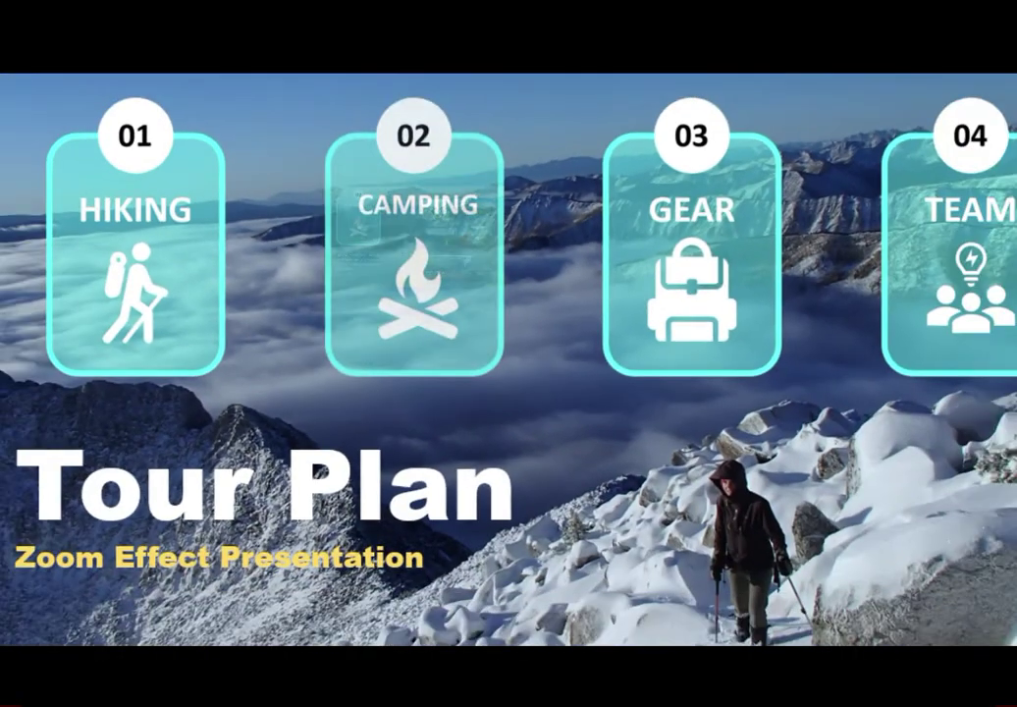
{"action": "left_click", "coordinate": [682, 230]}
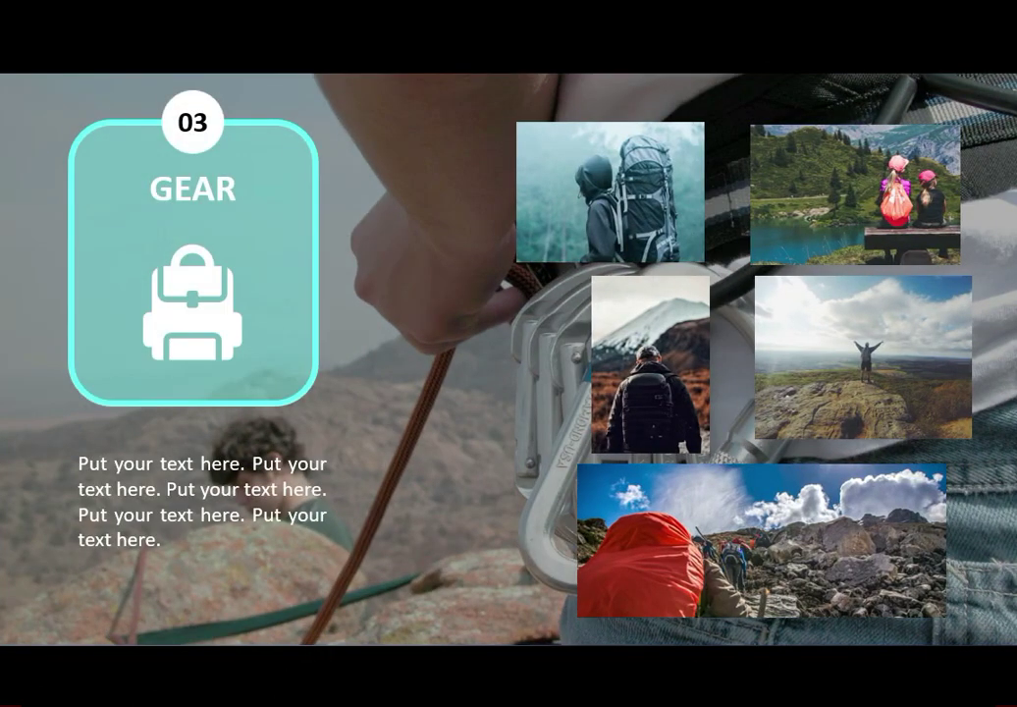
{"action": "left_click", "coordinate": [472, 306]}
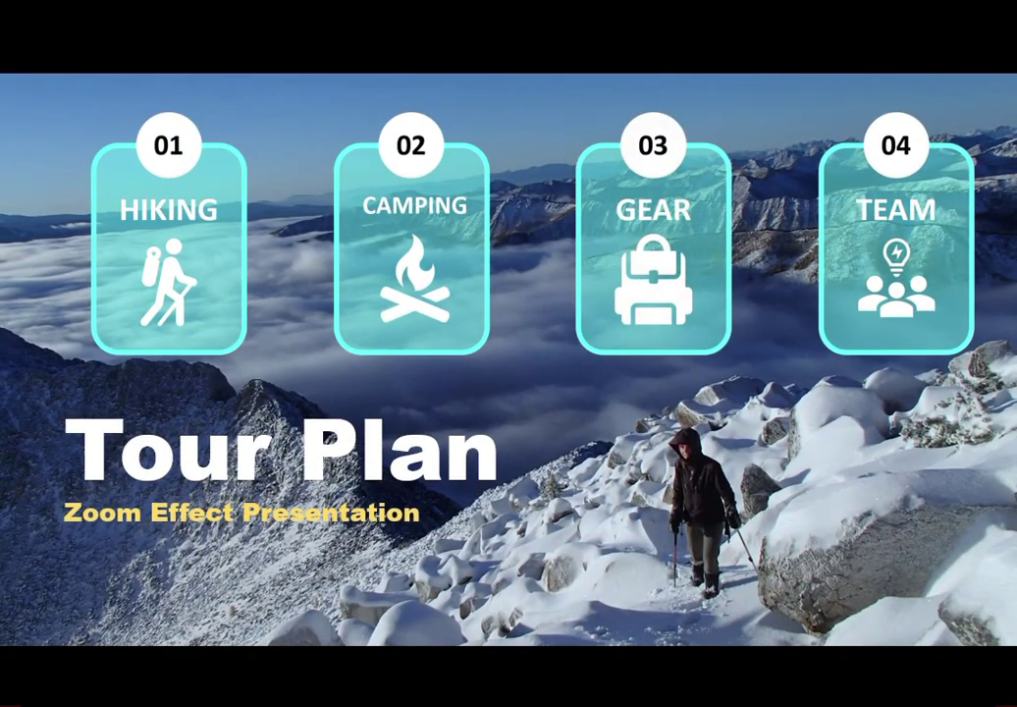
{"action": "left_click", "coordinate": [891, 248]}
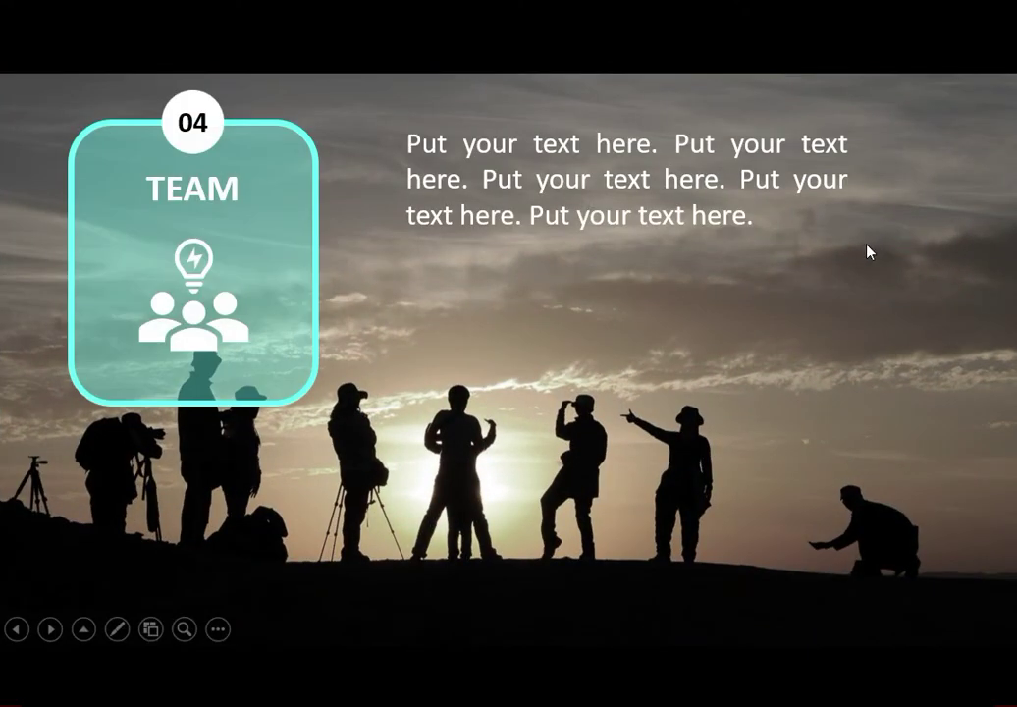
{"action": "left_click", "coordinate": [707, 331]}
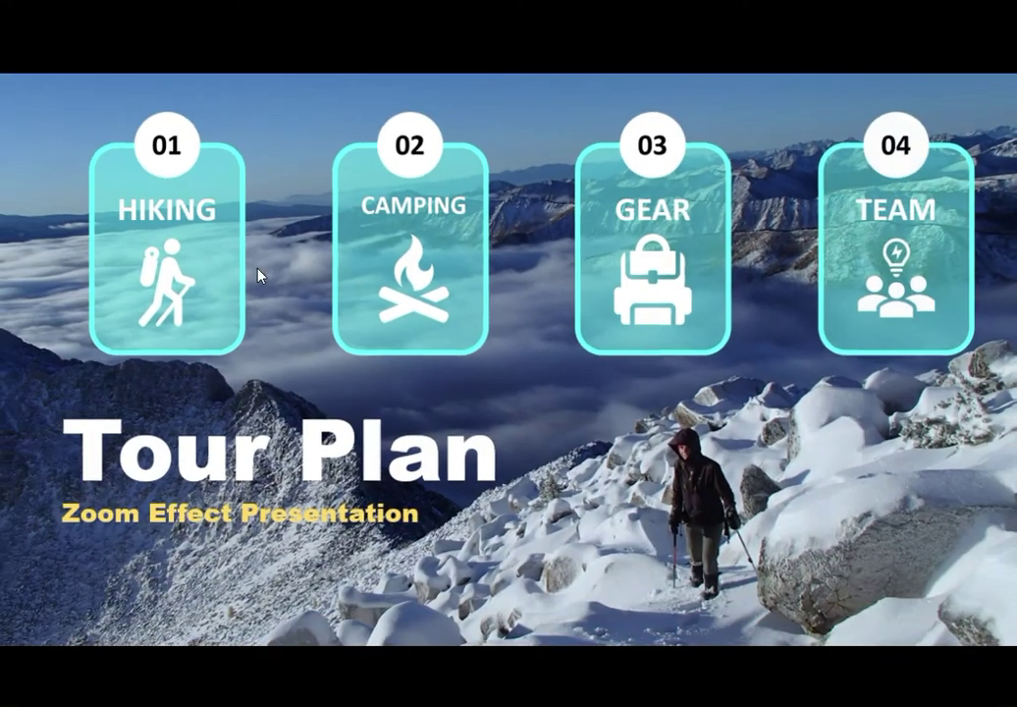
{"action": "left_click", "coordinate": [168, 239]}
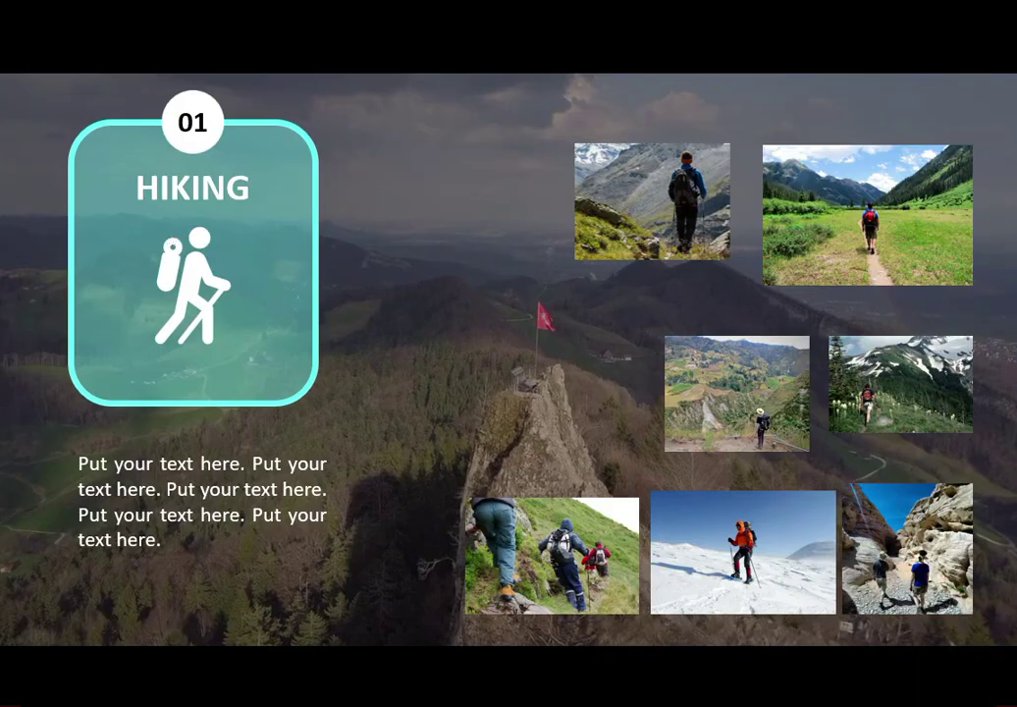
{"action": "key", "text": "Right"}
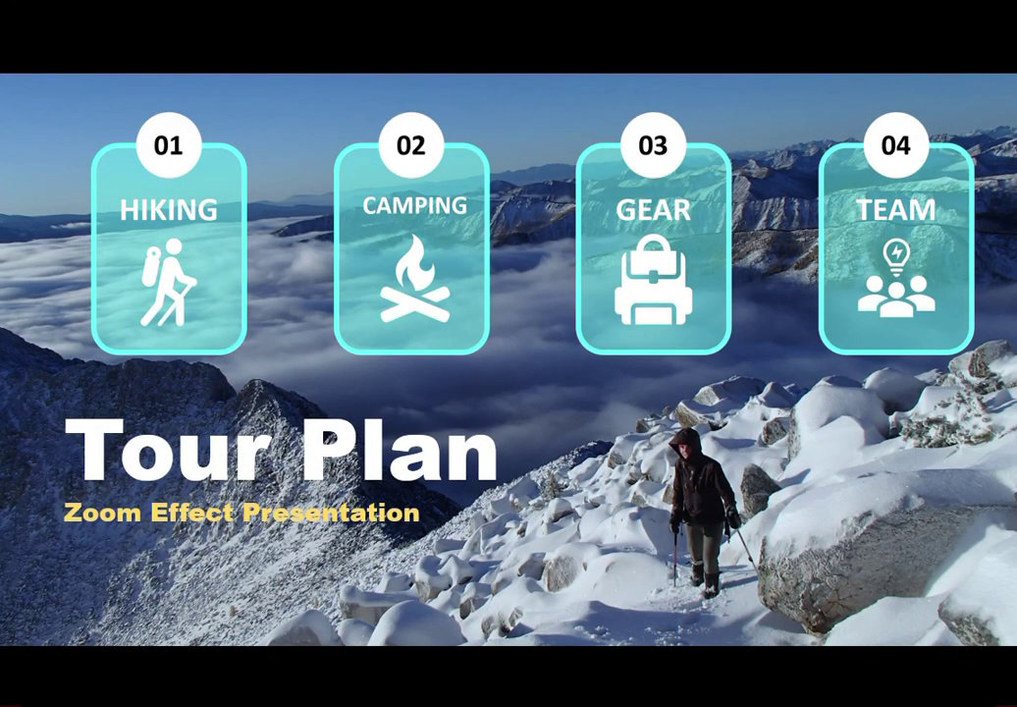
Step: Advance to the Thanks for Watching slide and exit the slide show
{"action": "left_click", "coordinate": [515, 688]}
{"action": "key", "text": "Right"}
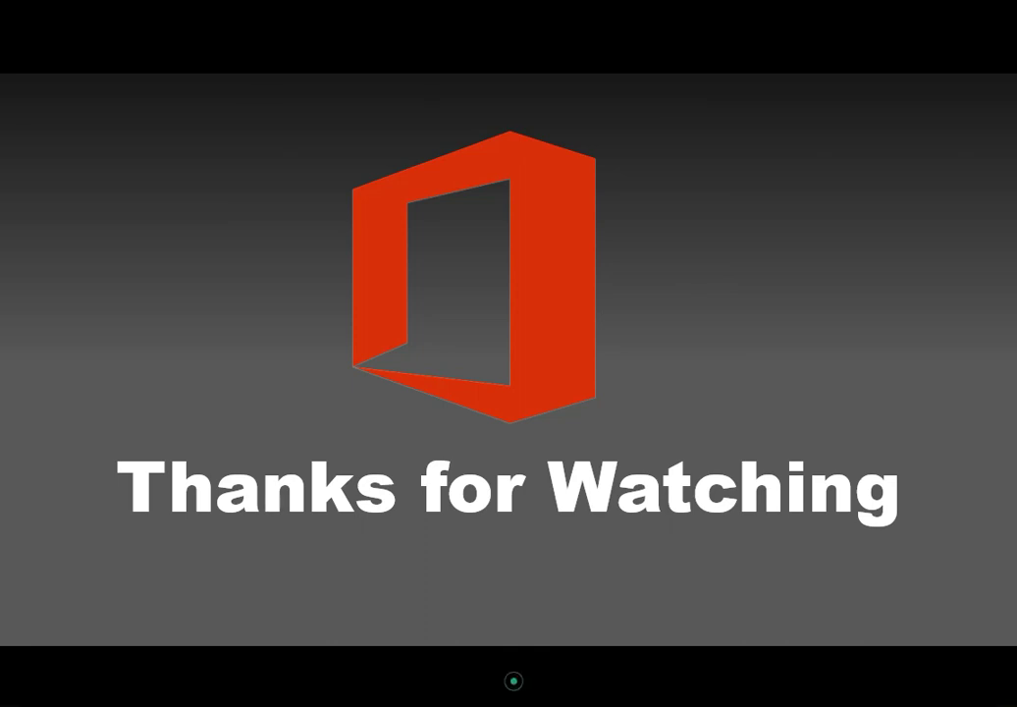
{"action": "left_click", "coordinate": [513, 680]}
{"action": "left_click", "coordinate": [514, 681]}
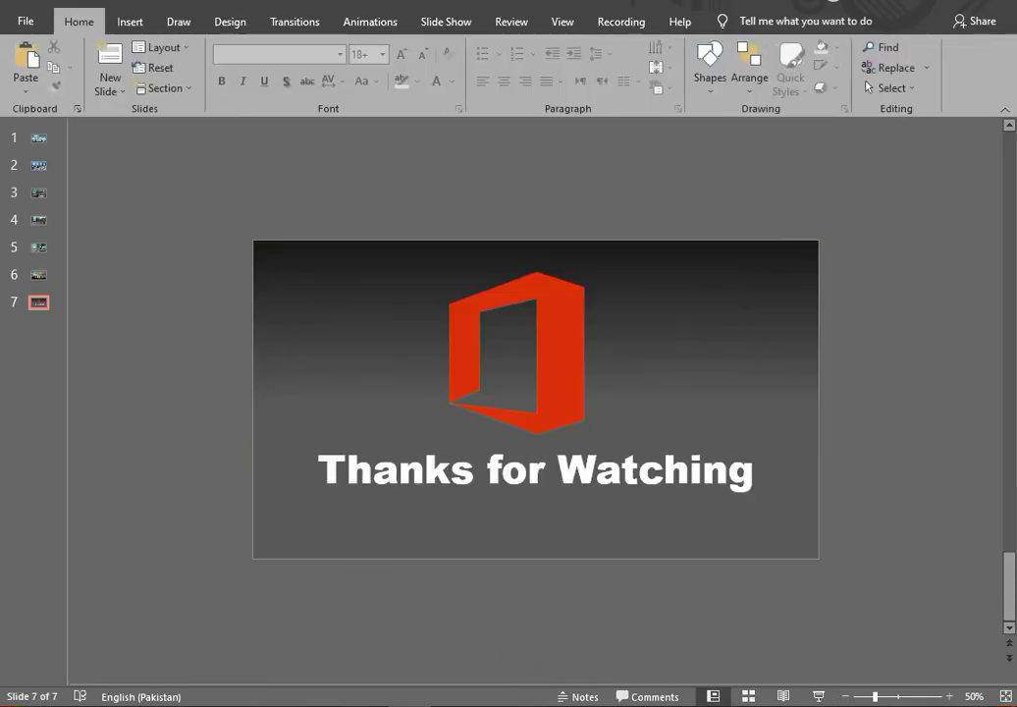